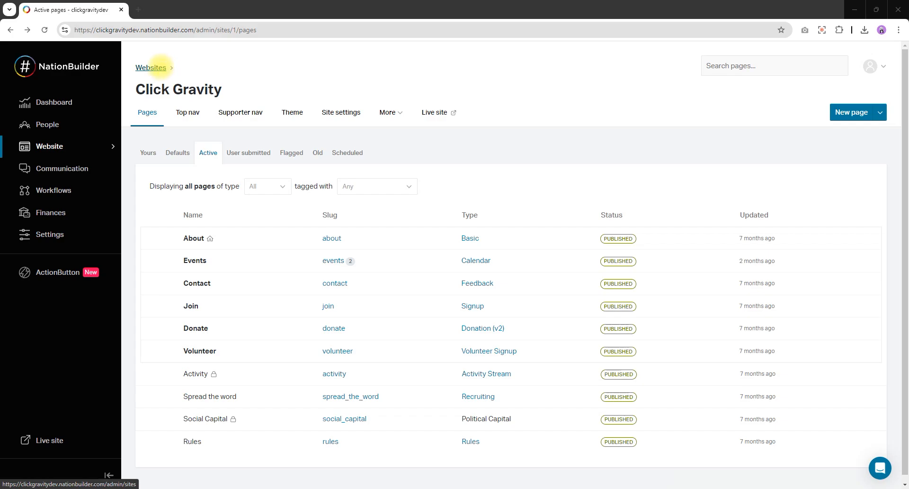
# Open the Click Gravity site from the websites list and search its pages for "si".
pyautogui.click(159, 67)
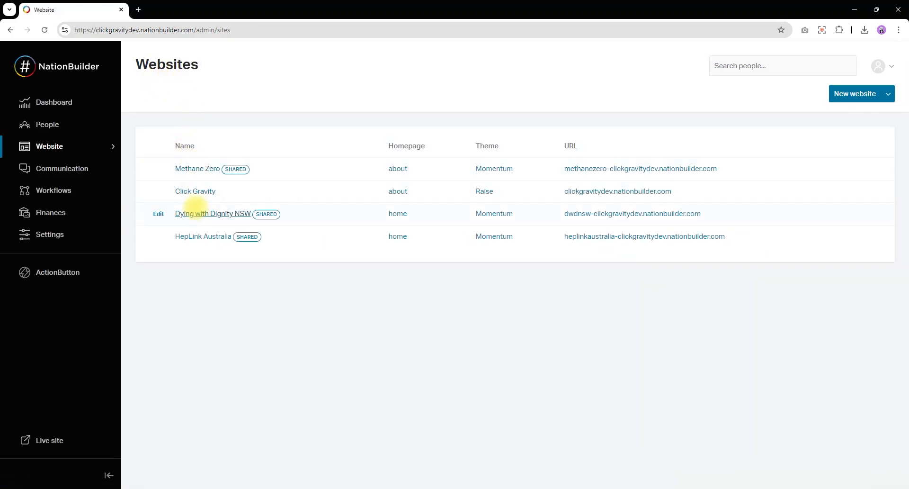
pyautogui.click(196, 190)
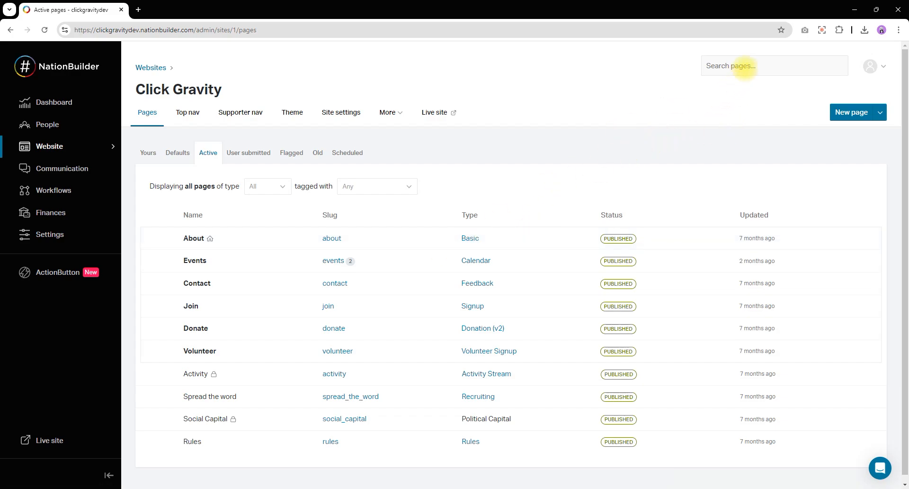
pyautogui.click(745, 67)
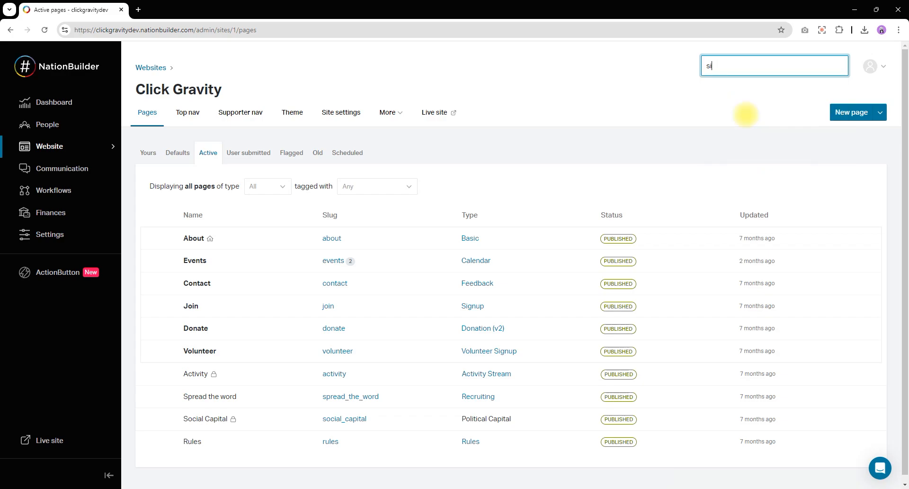
pyautogui.click(659, 117)
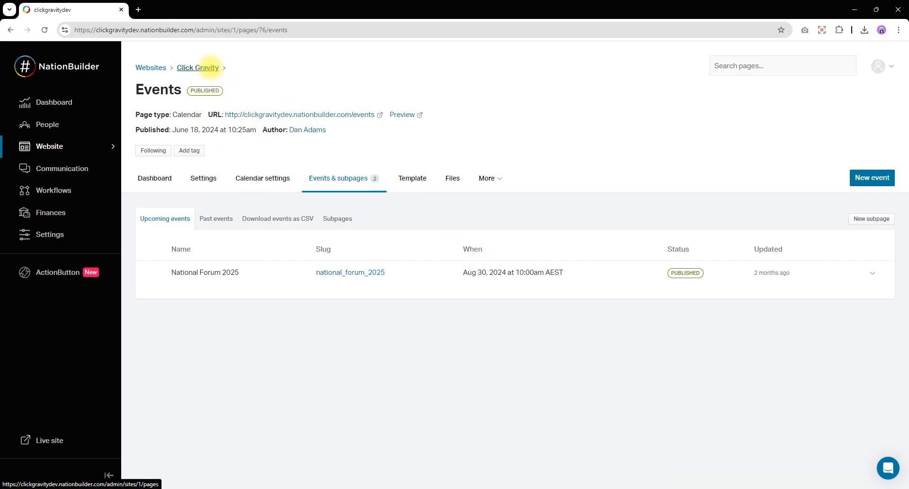
# Start a new page on the Click Gravity site with the name "Sign Up" and the slug sign_up.
pyautogui.click(210, 68)
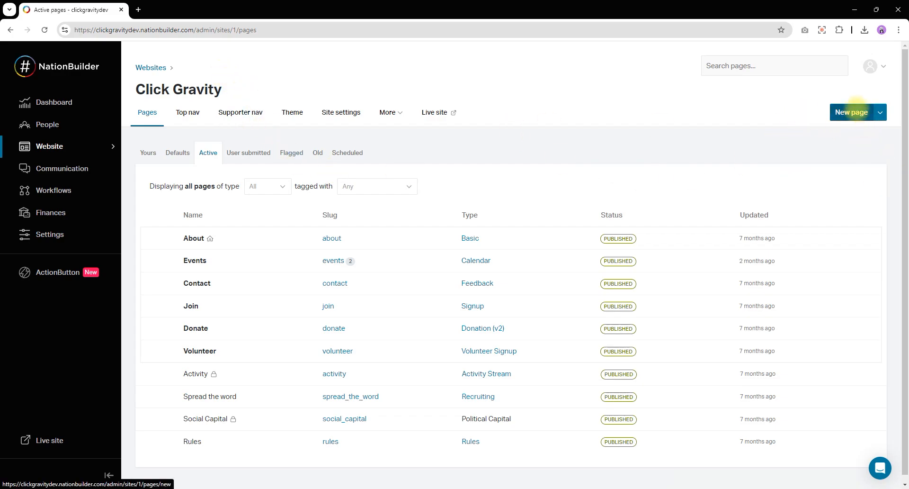
pyautogui.click(852, 112)
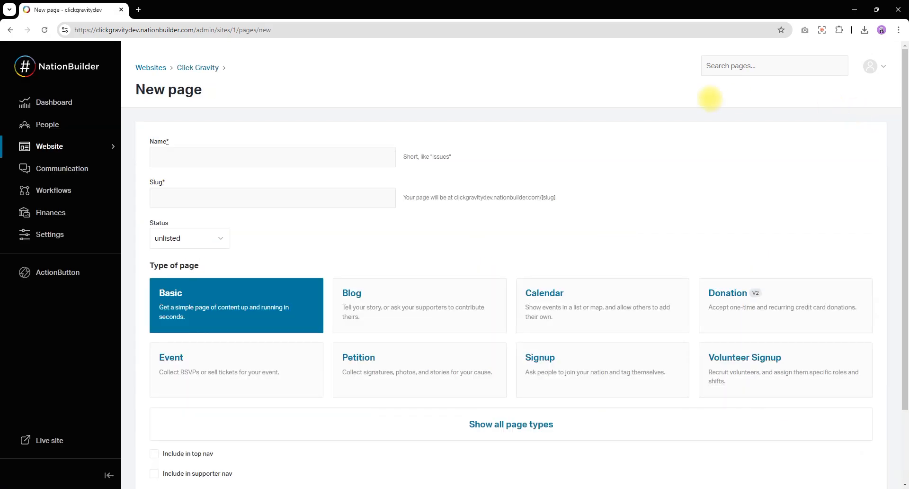
pyautogui.click(217, 148)
pyautogui.write('S')
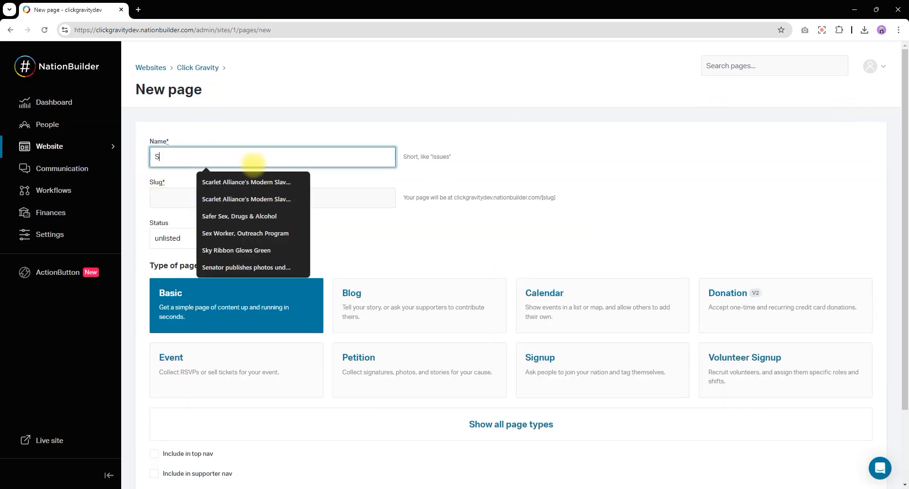
pyautogui.write('ign Up')
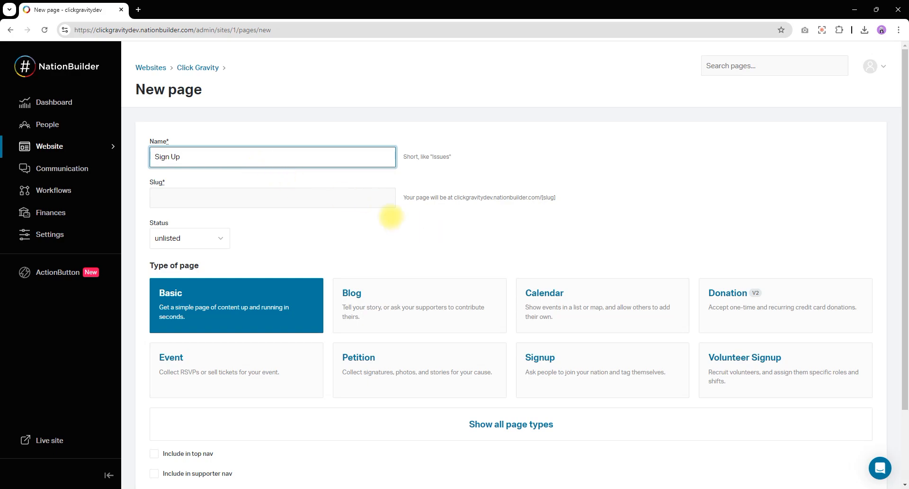
pyautogui.click(305, 197)
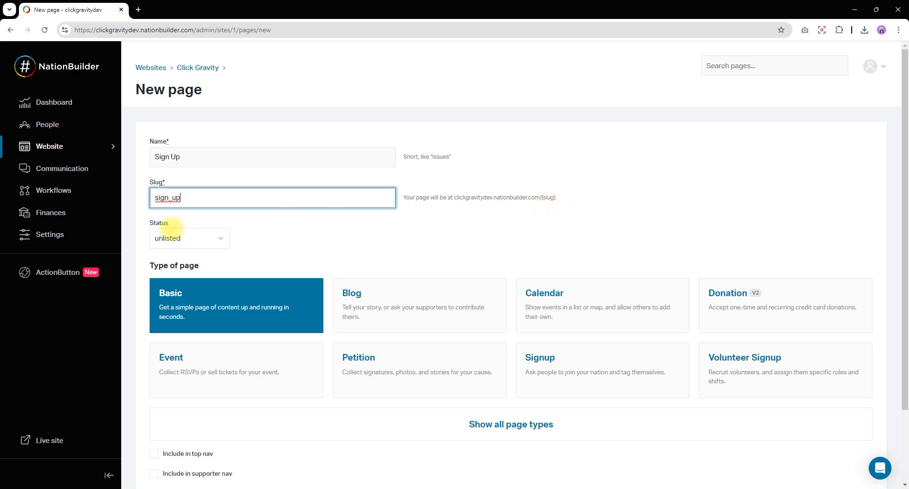
# Set the new page's status to published and its page type to Signup.
pyautogui.scroll(-1, 189, 223)
pyautogui.click(213, 190)
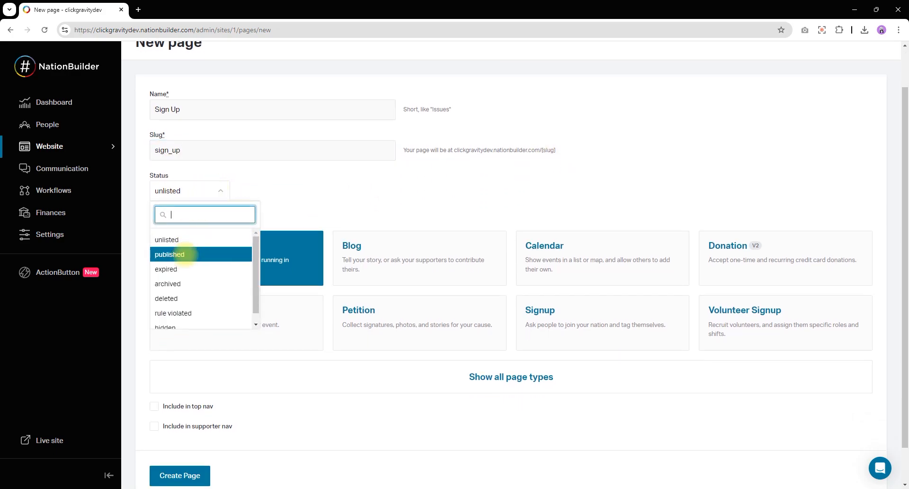
pyautogui.click(184, 255)
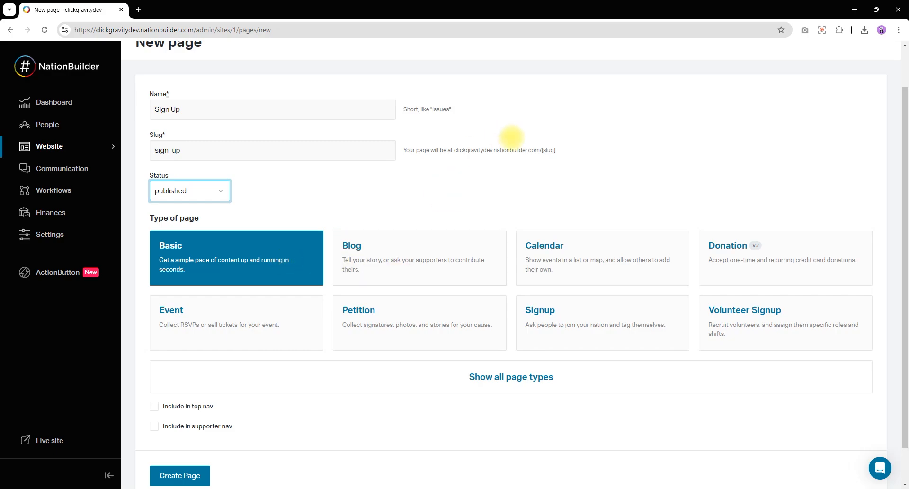
pyautogui.scroll(-1, 511, 138)
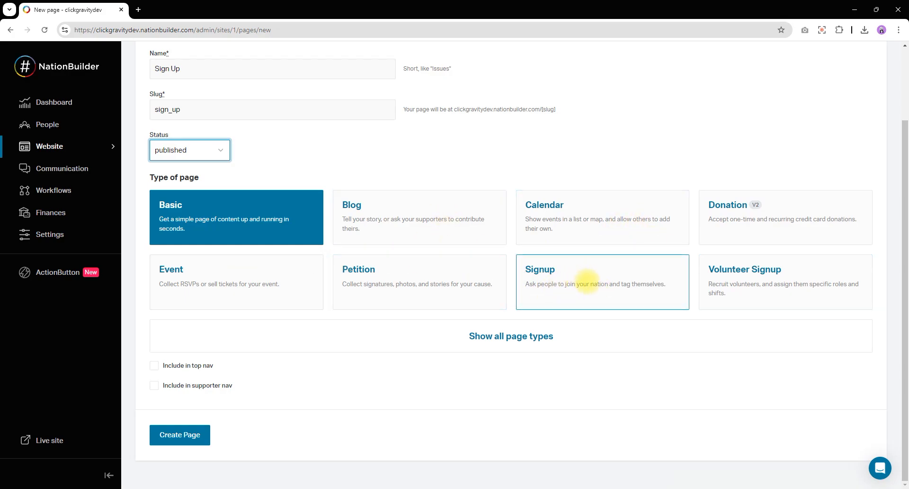
pyautogui.click(611, 272)
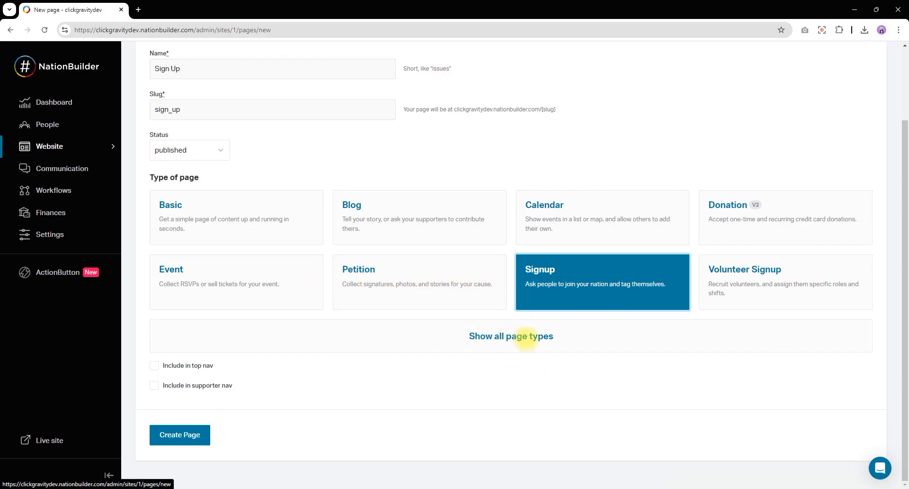
# Expand the list of all page types and choose Redirect for the new page.
pyautogui.click(526, 337)
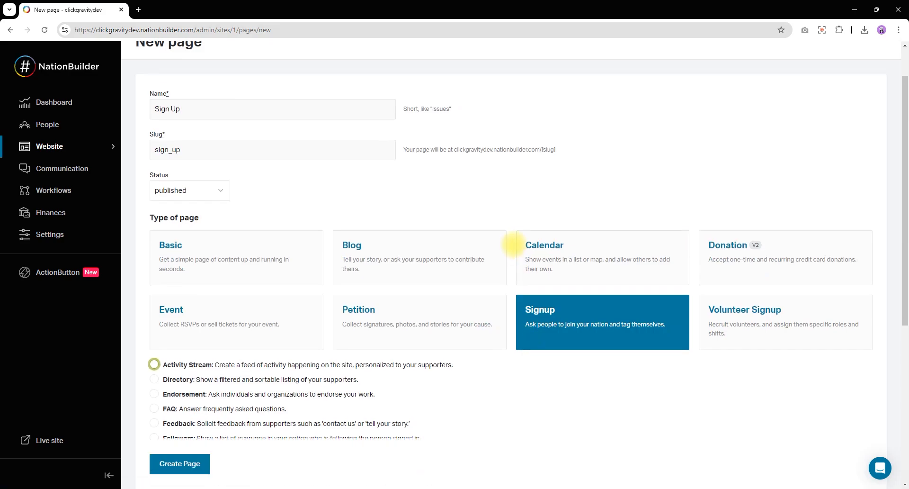
pyautogui.scroll(-5, 517, 243)
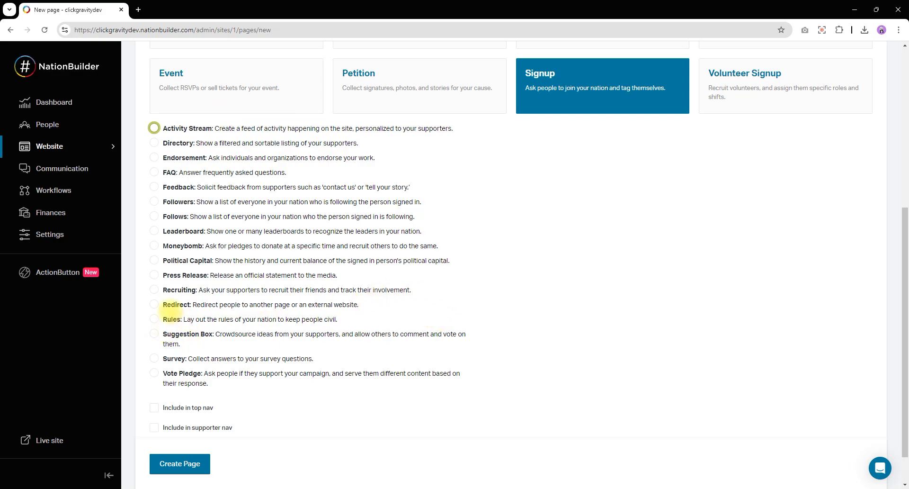
pyautogui.click(154, 304)
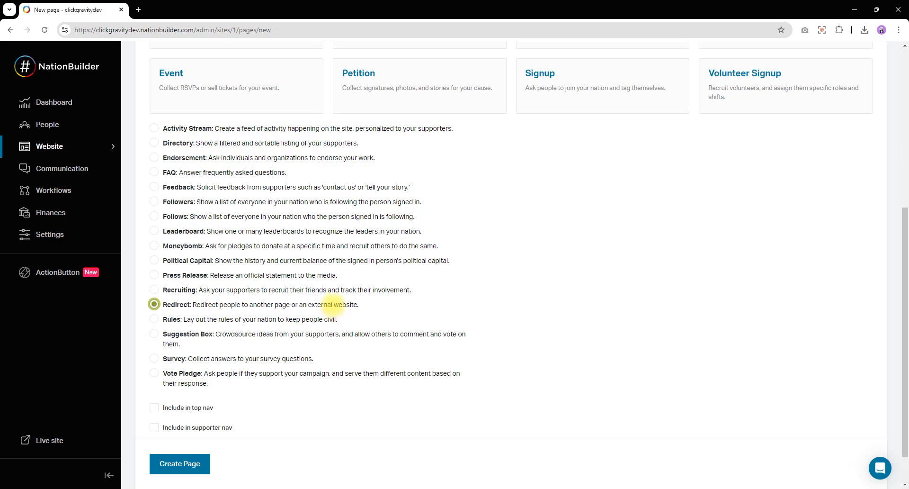
pyautogui.scroll(1, 333, 304)
pyautogui.scroll(-2, 331, 304)
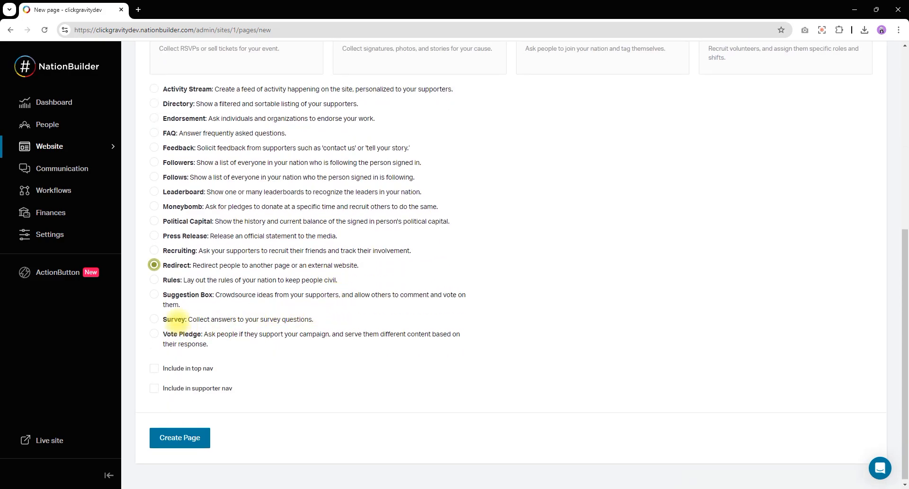
pyautogui.scroll(1, 176, 320)
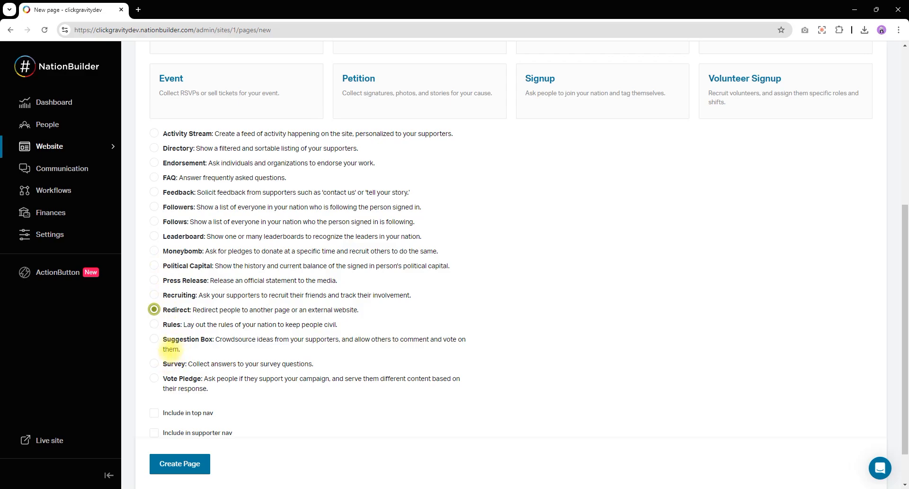
# Set the page type back to Signup and create the page.
pyautogui.scroll(5, 458, 201)
pyautogui.click(545, 312)
pyautogui.scroll(-5, 504, 313)
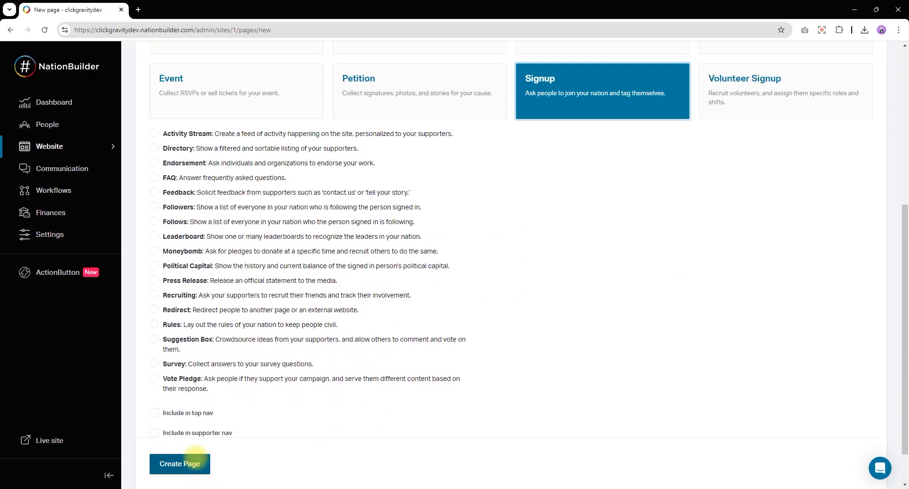
pyautogui.click(194, 463)
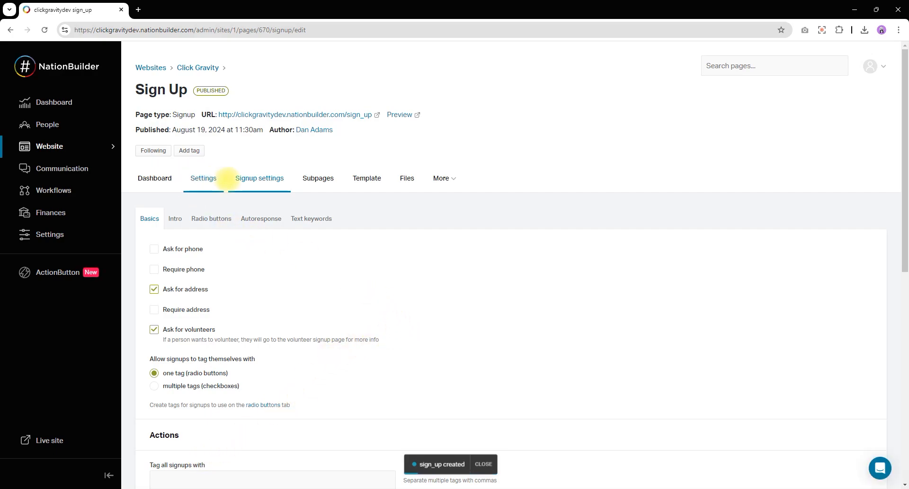
# Review the Sign Up page's basic signup settings and its intro text editor.
pyautogui.scroll(-1, 246, 237)
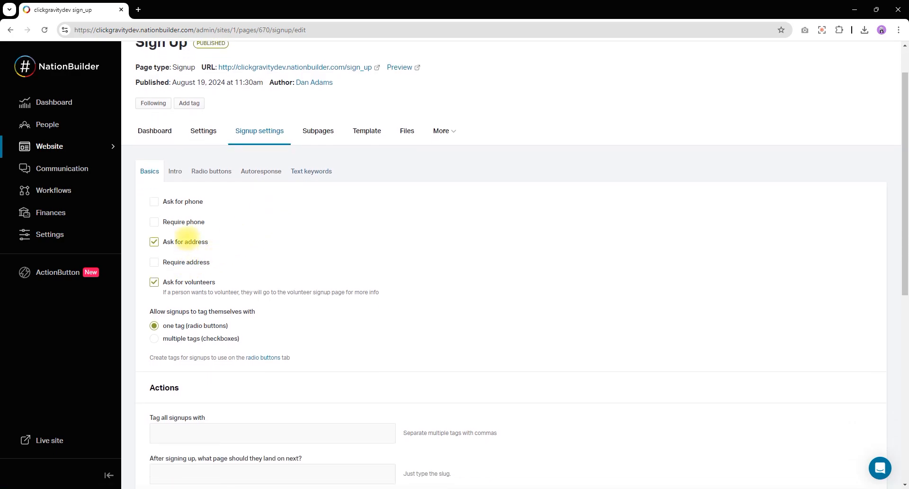
pyautogui.scroll(-1, 185, 273)
pyautogui.scroll(-1, 186, 203)
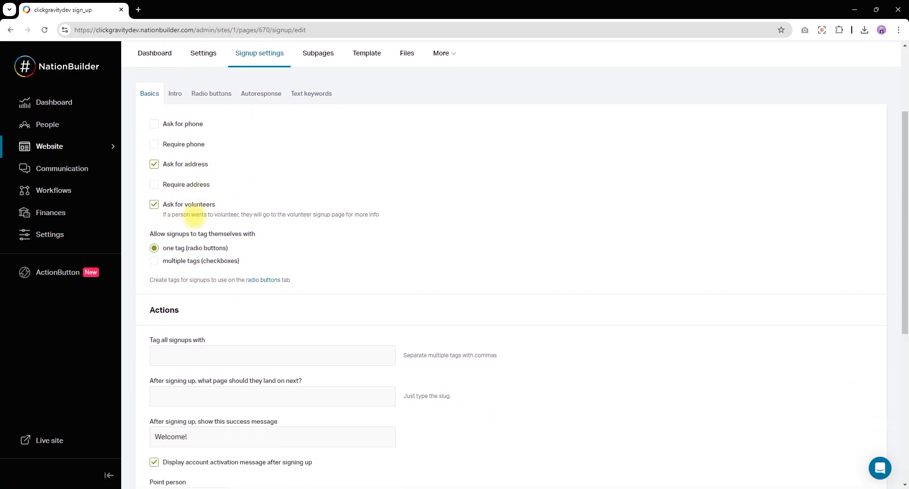
pyautogui.scroll(2, 218, 232)
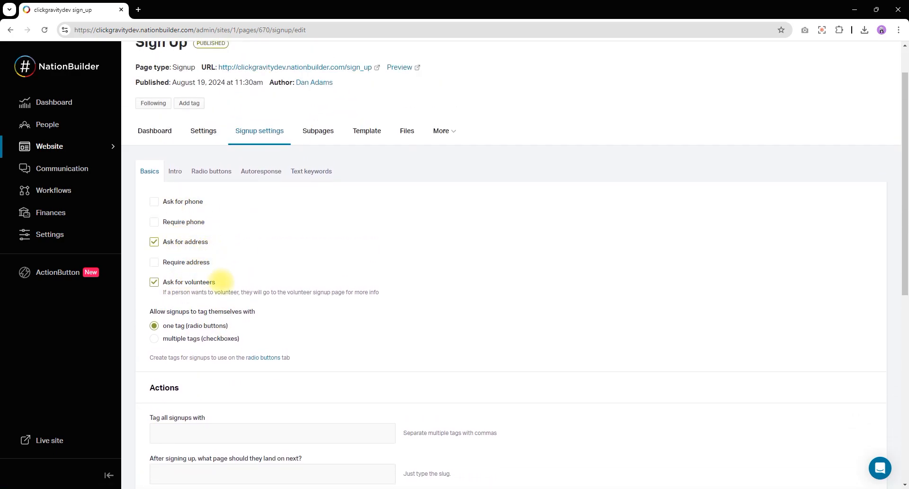
pyautogui.scroll(-1, 225, 277)
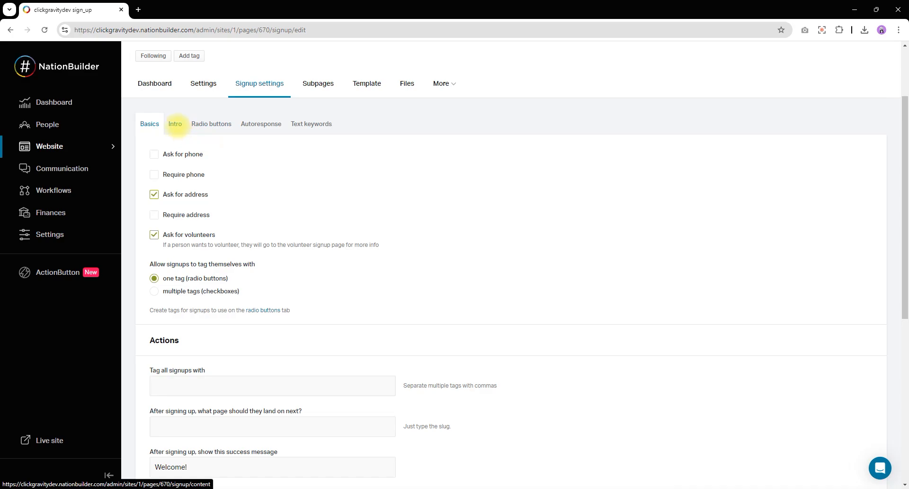
pyautogui.click(175, 123)
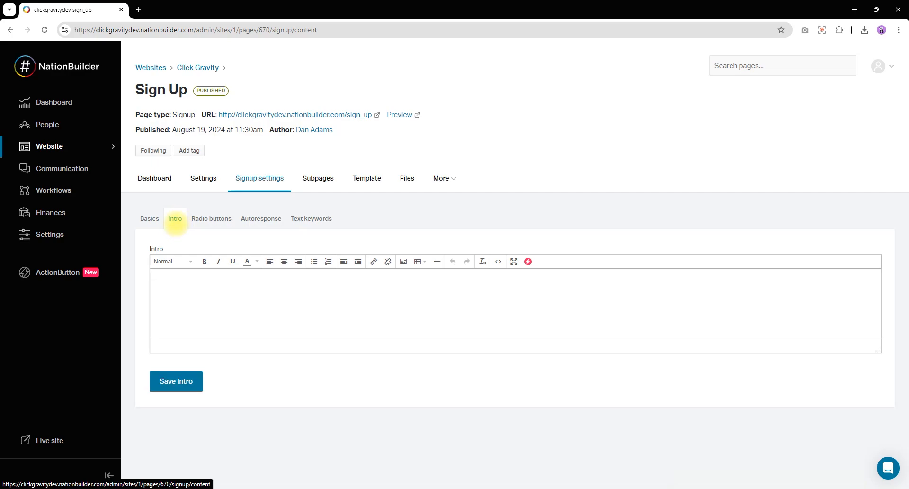
pyautogui.click(234, 300)
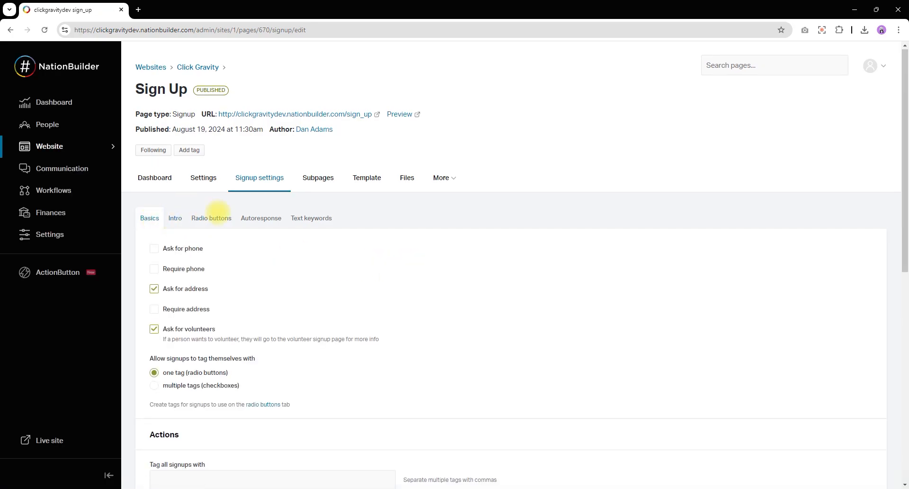
# Tag all signups with "ClickGravity-SignUp" and save the basic signup settings.
pyautogui.scroll(-3, 217, 213)
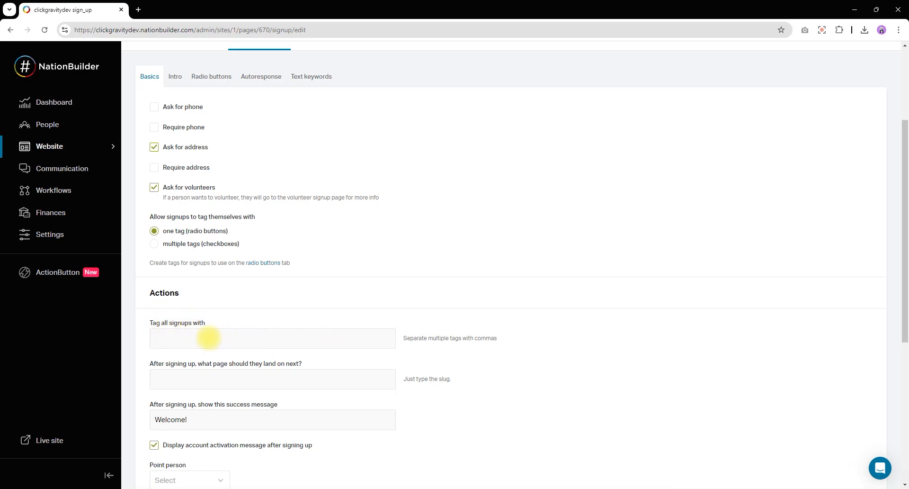
pyautogui.scroll(3, 201, 339)
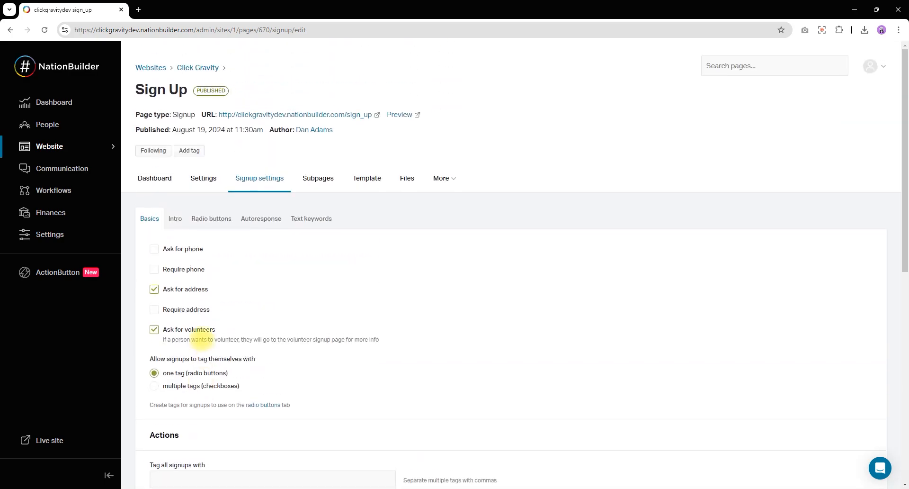
pyautogui.scroll(-3, 202, 339)
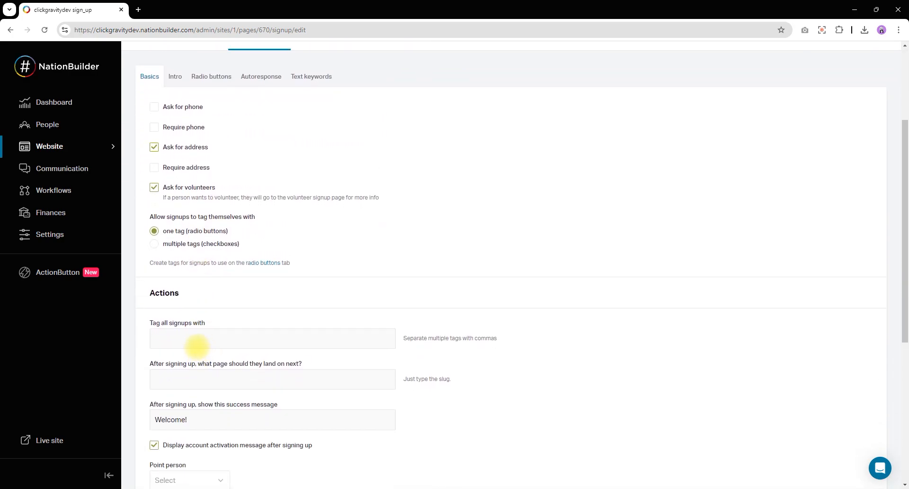
pyautogui.click(196, 339)
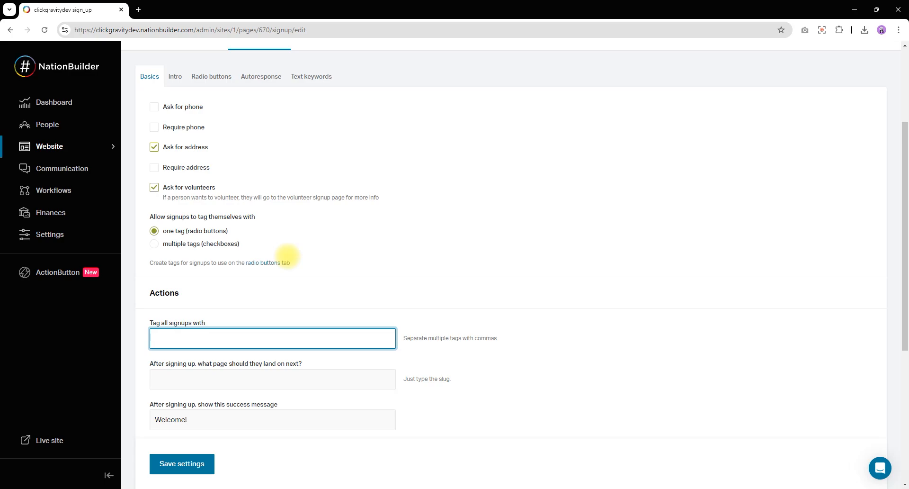
pyautogui.write('ClickGravity-SignUp')
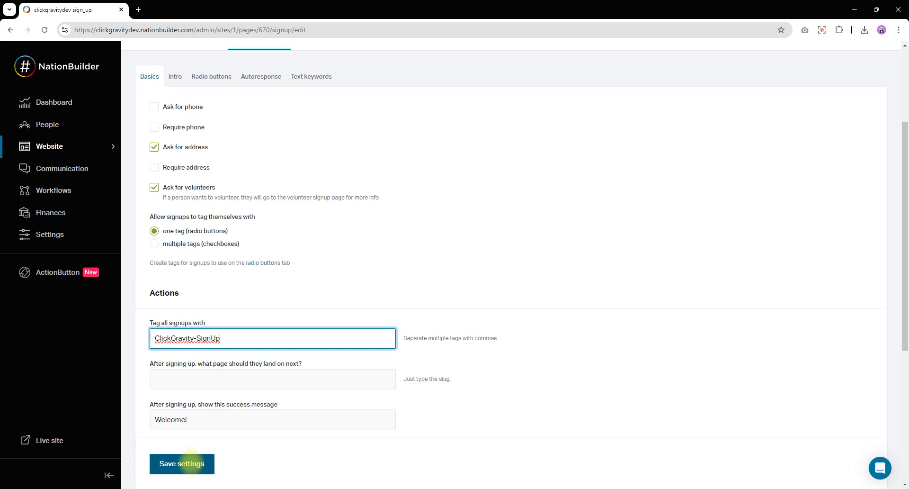
pyautogui.click(191, 462)
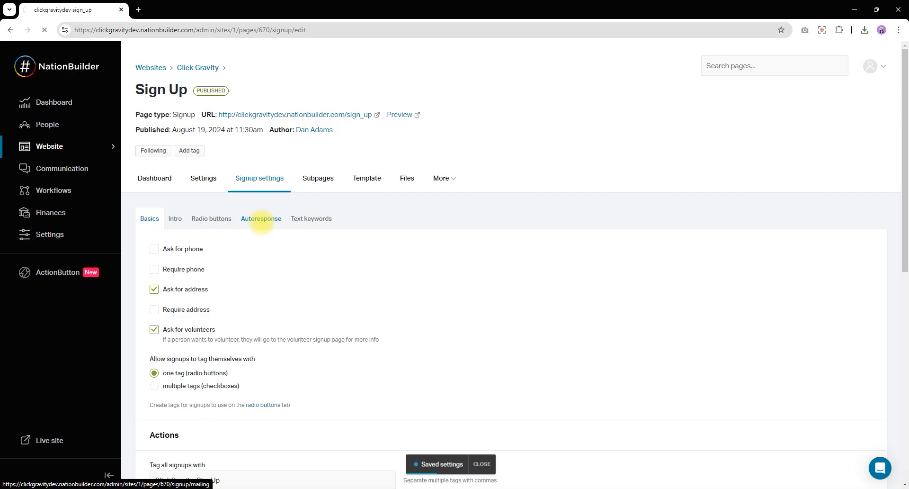
# Turn off the automatic signup email, delete the password and account-link paragraphs from its body, and save the autoresponse.
pyautogui.click(261, 219)
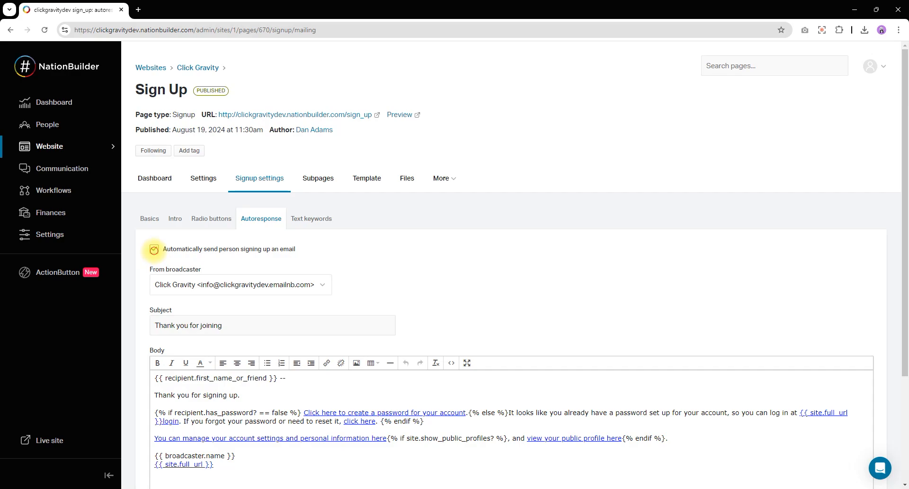
pyautogui.scroll(-1, 241, 399)
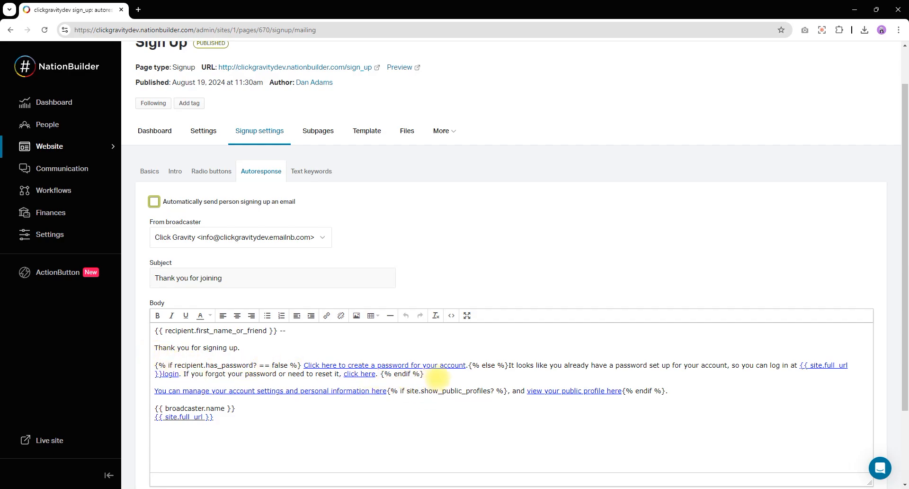
pyautogui.moveTo(436, 374); pyautogui.dragTo(111, 362)
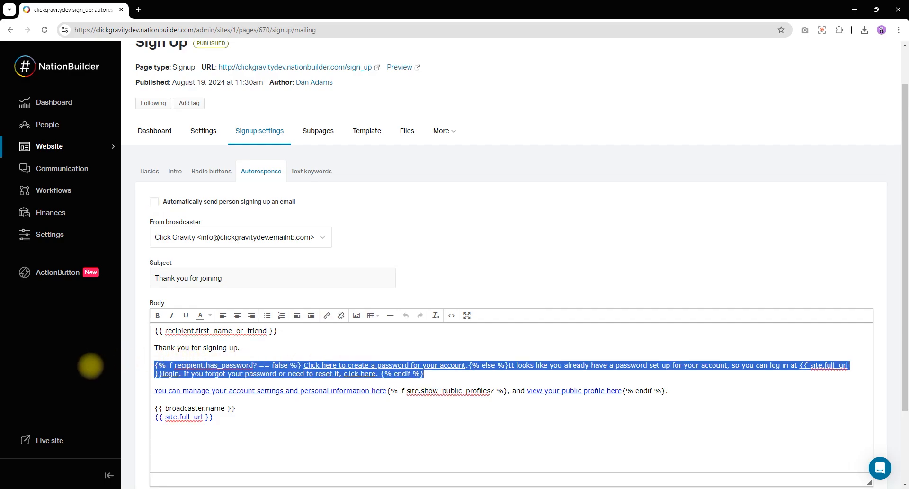
pyautogui.moveTo(678, 391); pyautogui.dragTo(132, 370)
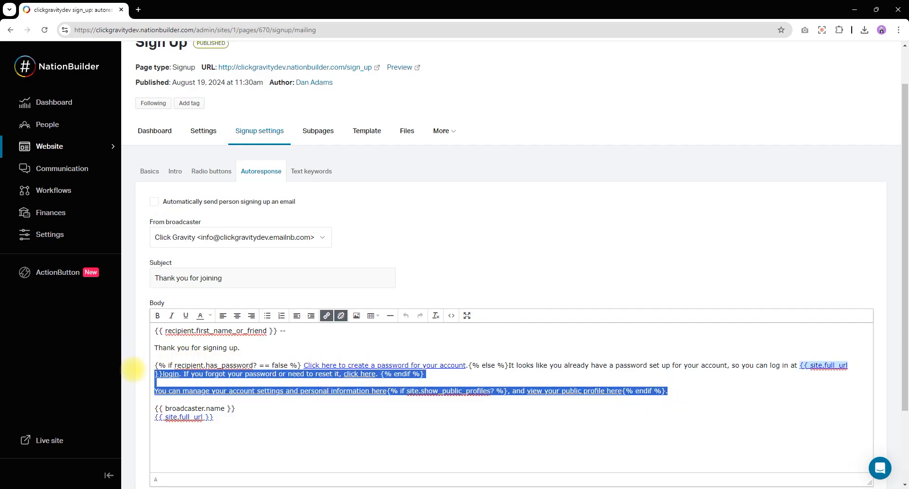
pyautogui.press('BackSpace')
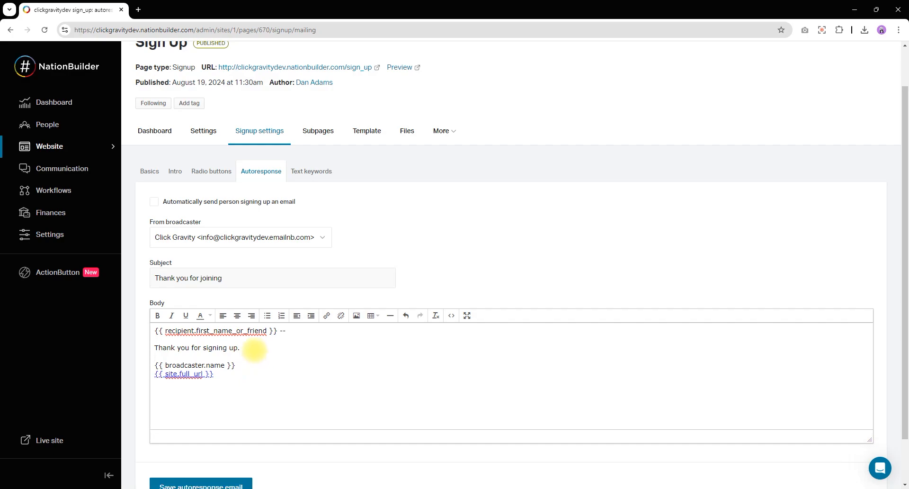
pyautogui.click(201, 484)
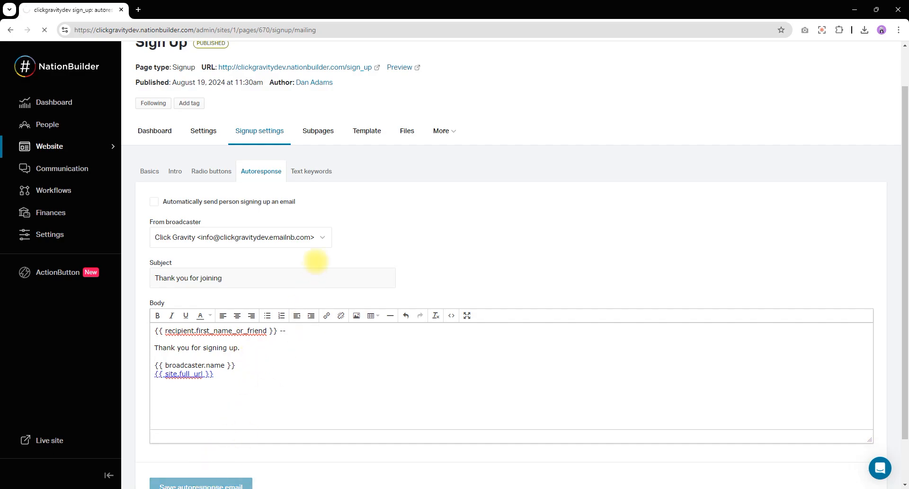
# Check which broadcasters are available as the sender of the signup autoresponse.
pyautogui.click(323, 285)
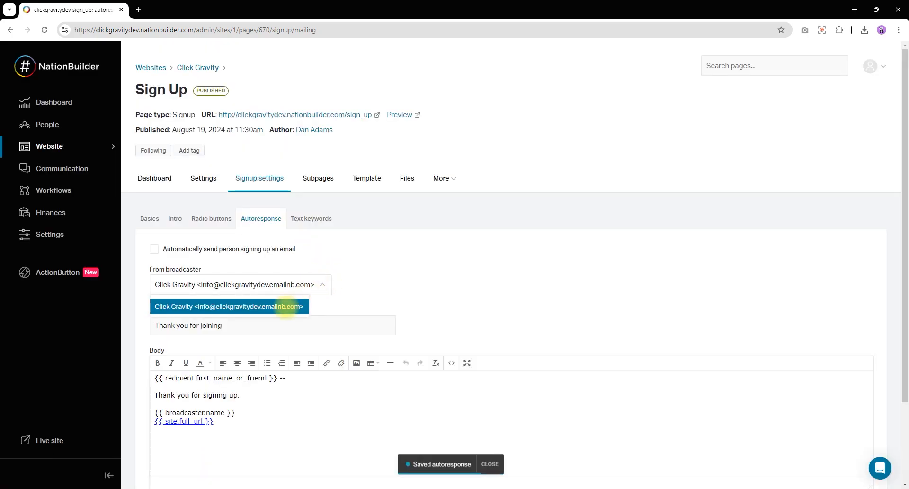
pyautogui.click(335, 280)
pyautogui.click(324, 283)
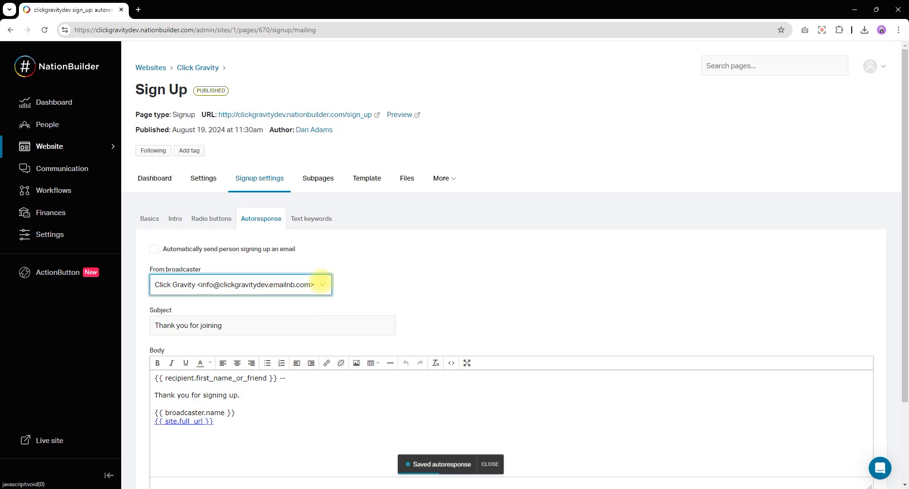
pyautogui.click(361, 280)
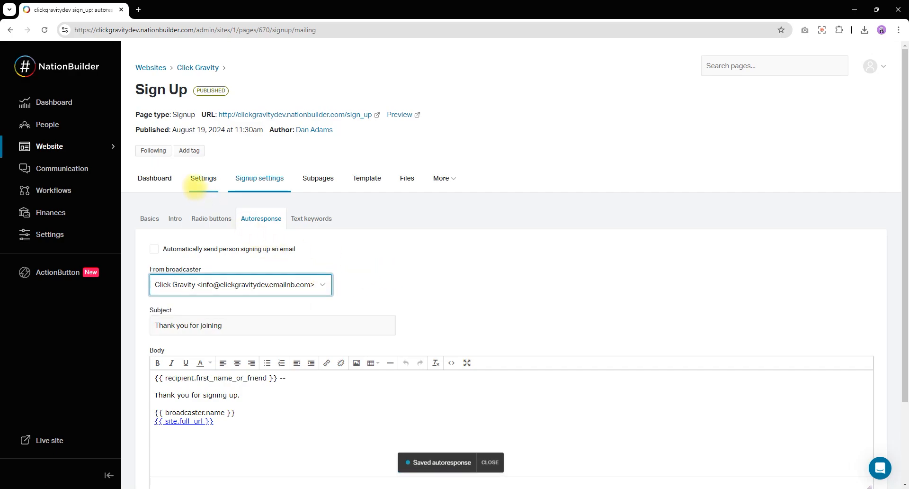
# Set "image (39).png" as the Sign Up page's social media thumbnail and save its social media settings.
pyautogui.click(200, 180)
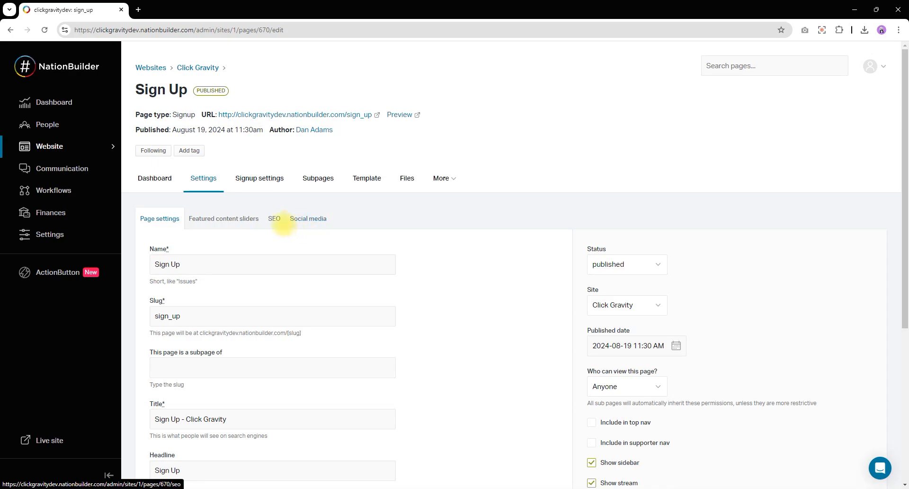
pyautogui.scroll(-1, 449, 291)
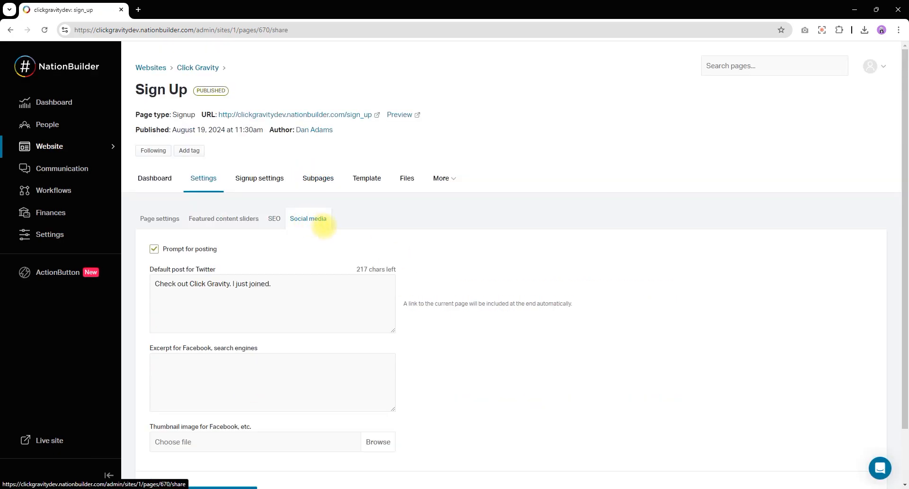
pyautogui.scroll(-1, 371, 351)
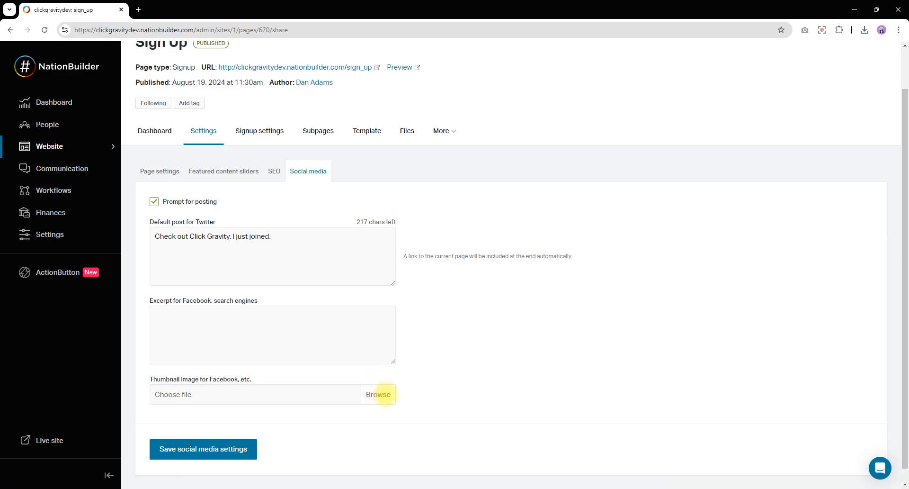
pyautogui.click(378, 394)
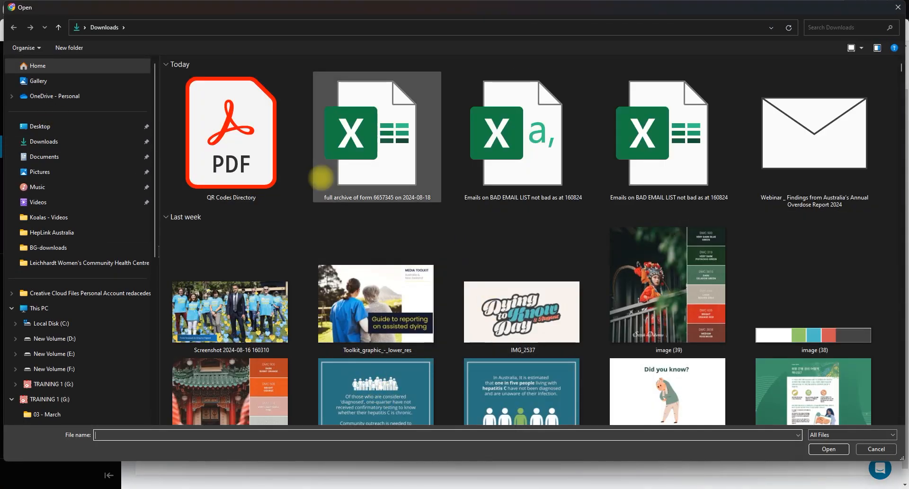
pyautogui.doubleClick(687, 258)
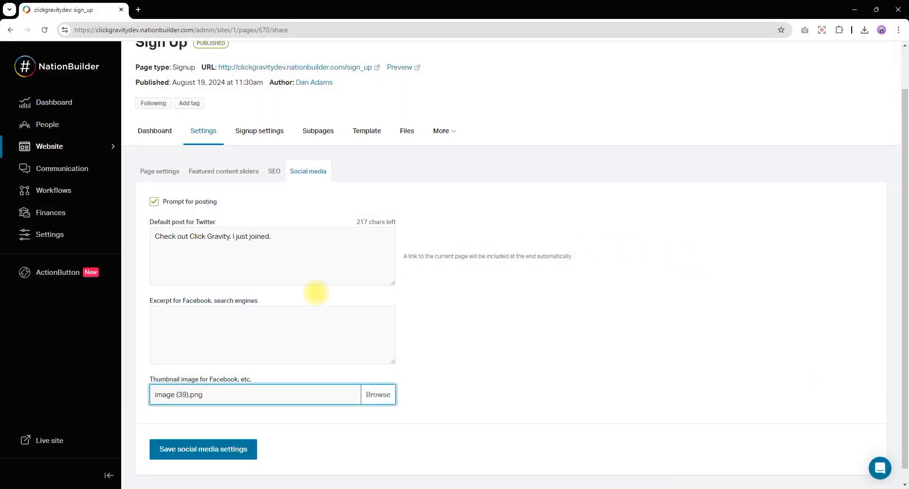
pyautogui.click(227, 442)
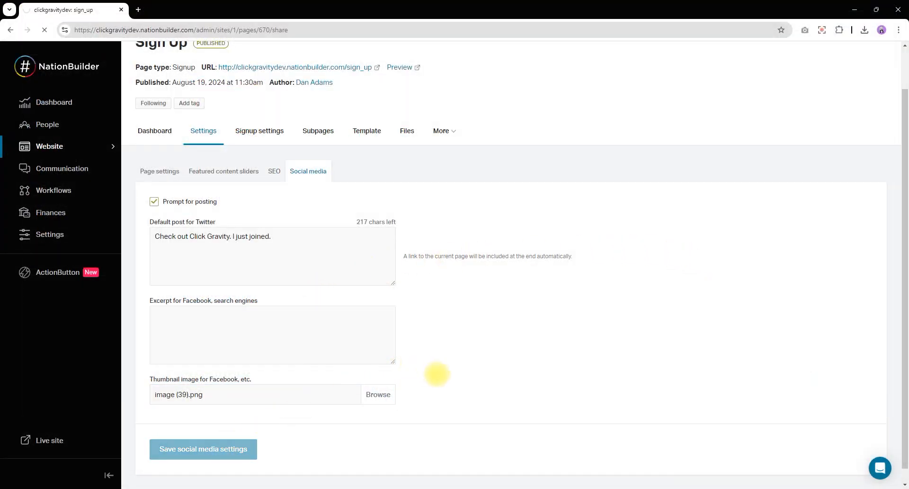
pyautogui.scroll(1, 236, 143)
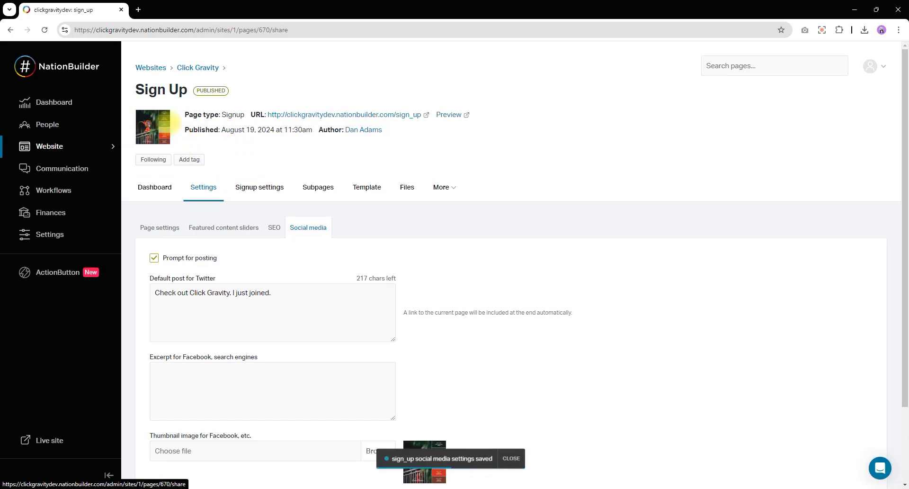
pyautogui.scroll(-1, 289, 163)
pyautogui.scroll(1, 289, 163)
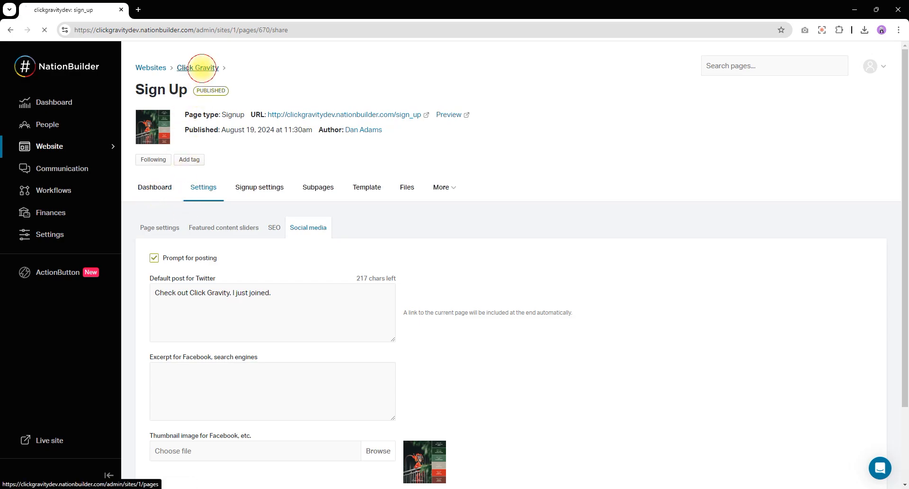
# Create an unlisted event page named "Members Forum 2024" under Events on the Click Gravity website.
pyautogui.click(199, 67)
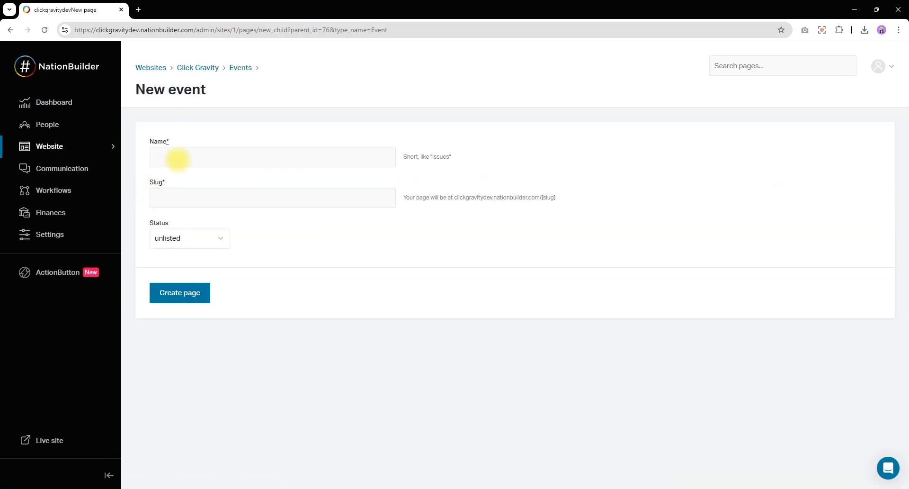
pyautogui.click(179, 158)
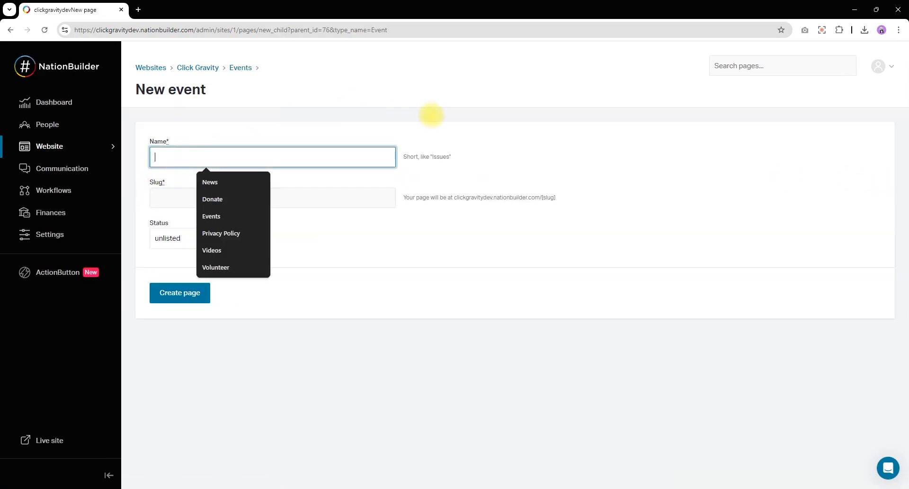
pyautogui.write('Mem')
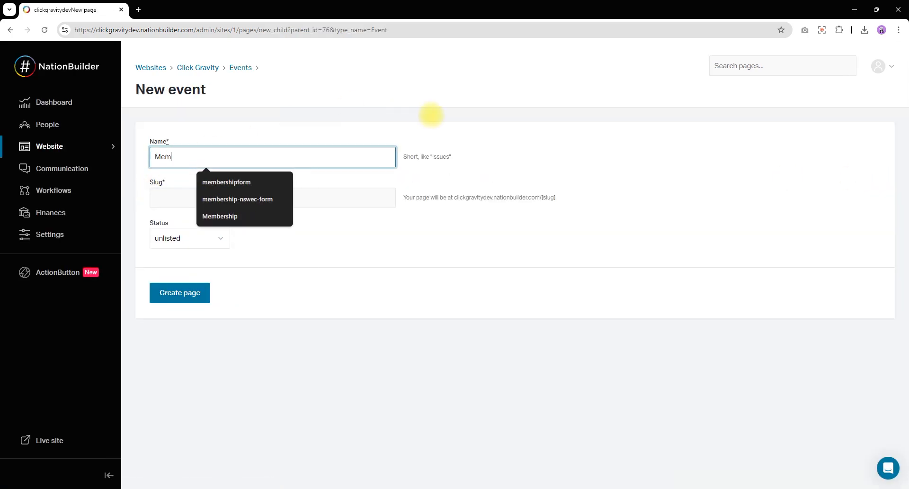
pyautogui.write('bers Forum 2024')
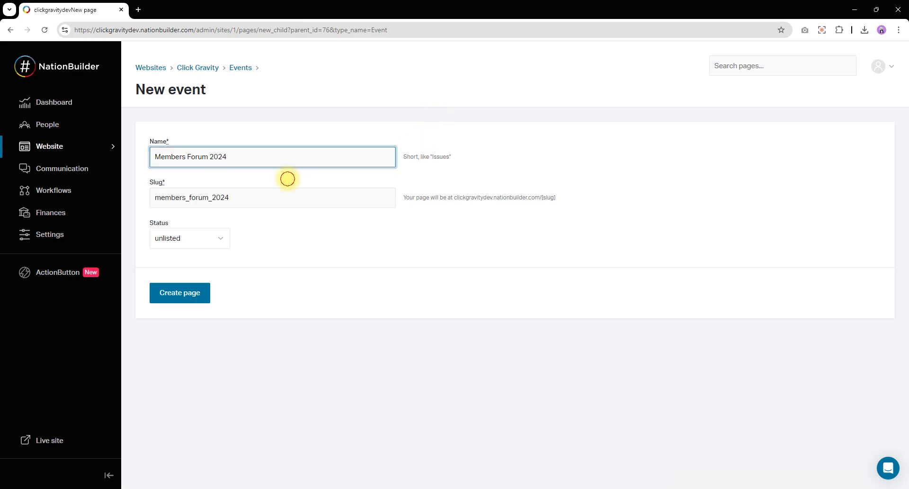
pyautogui.click(277, 196)
pyautogui.click(181, 292)
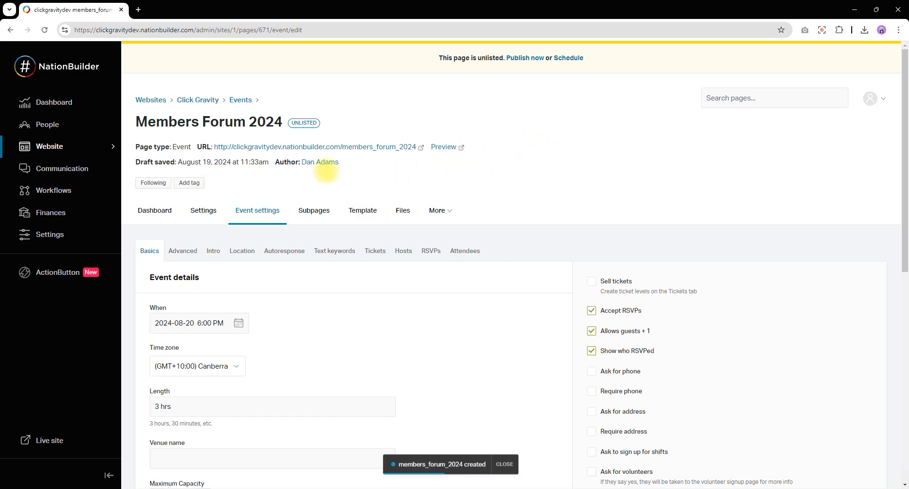
# Turn off "Show who RSVPed" in the Members Forum 2024 event's basic settings and save them.
pyautogui.scroll(-1, 326, 171)
pyautogui.scroll(1, 460, 224)
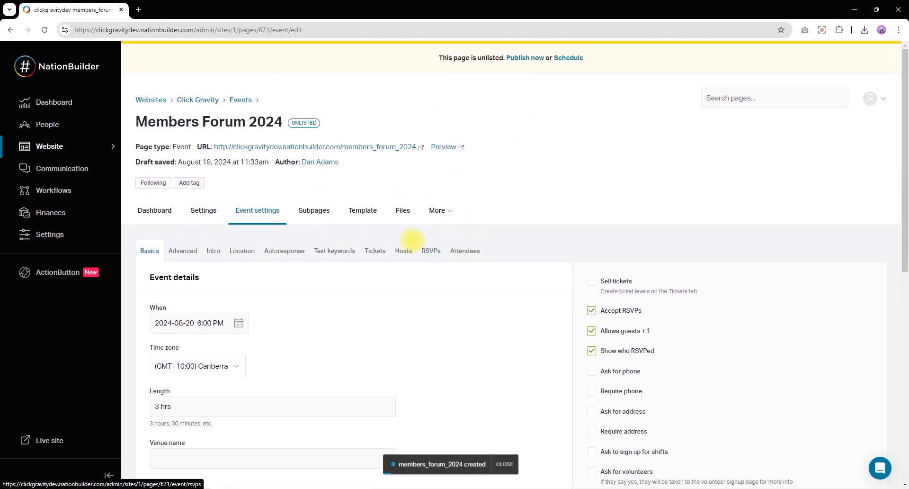
pyautogui.scroll(-2, 239, 266)
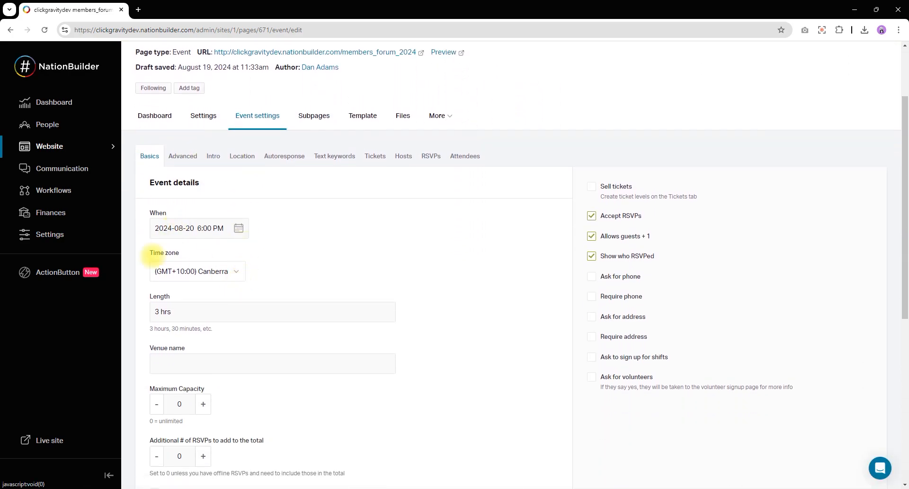
pyautogui.scroll(-2, 202, 285)
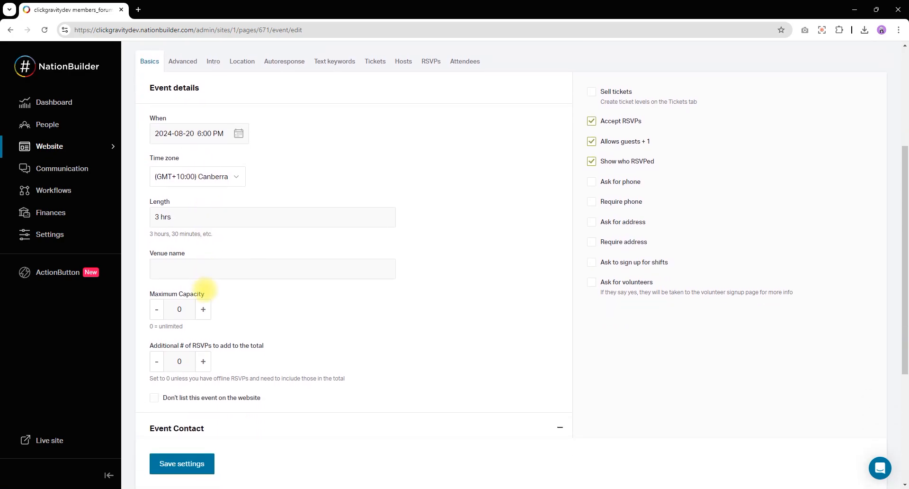
pyautogui.scroll(2, 204, 288)
pyautogui.scroll(-1, 168, 353)
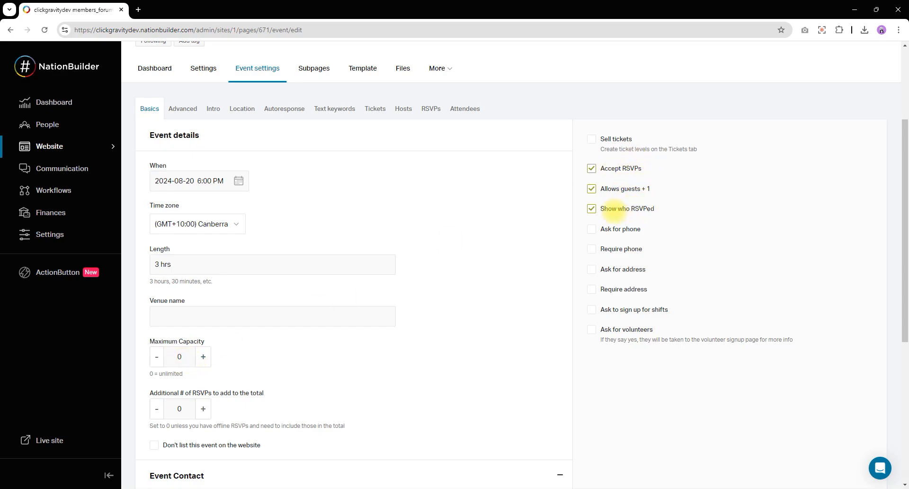
pyautogui.click(613, 210)
pyautogui.scroll(-1, 592, 210)
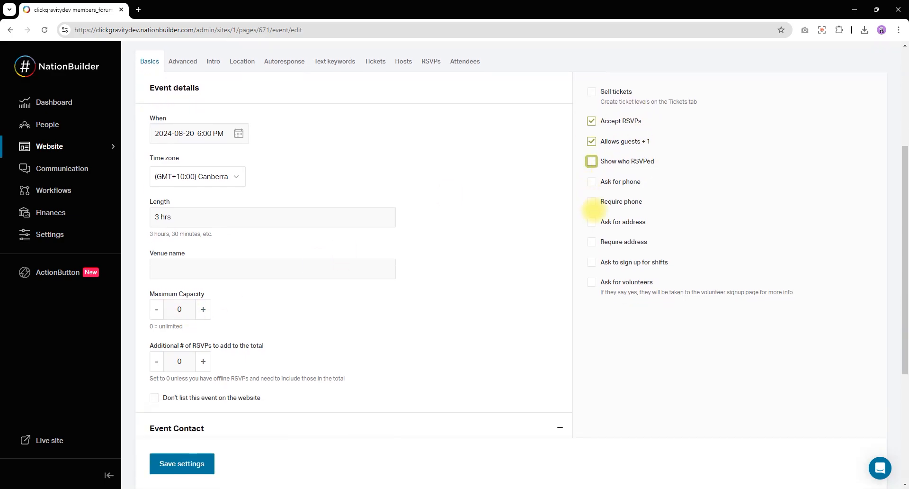
pyautogui.click(198, 453)
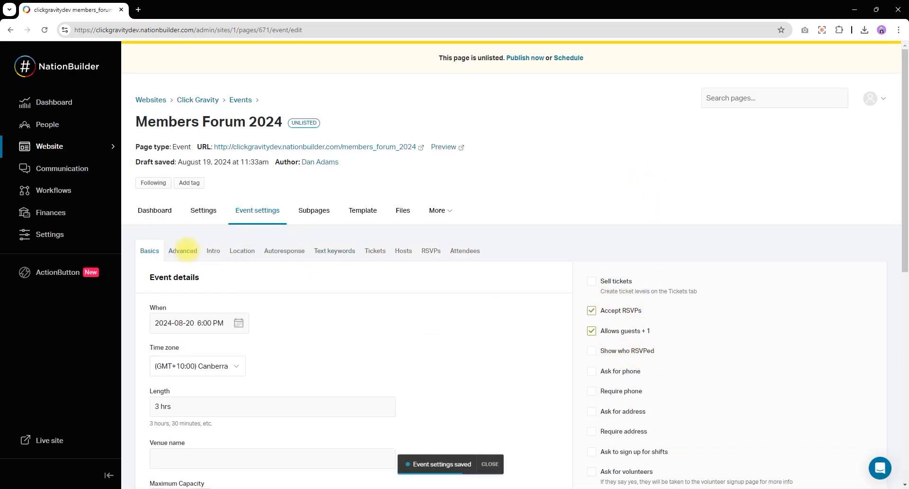
# Review the Members Forum 2024 event's intro text editor, location fields and RSVP autoresponse settings.
pyautogui.click(211, 251)
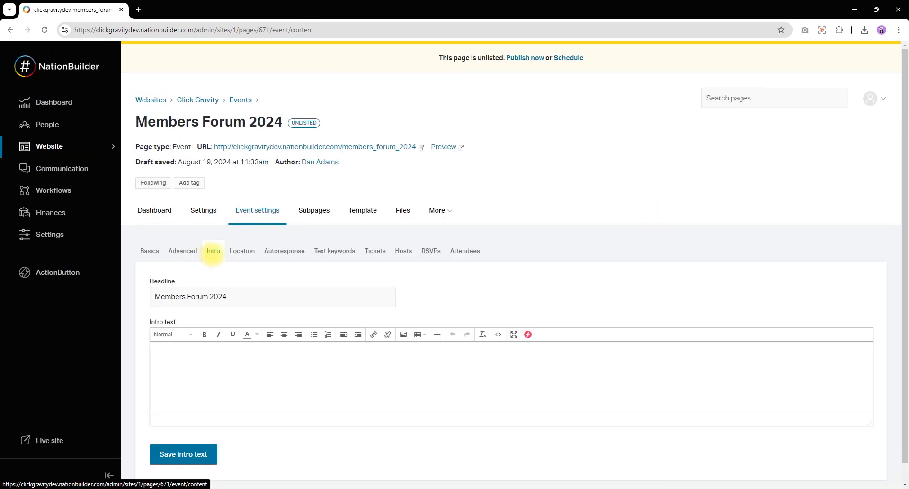
pyautogui.scroll(-1, 232, 372)
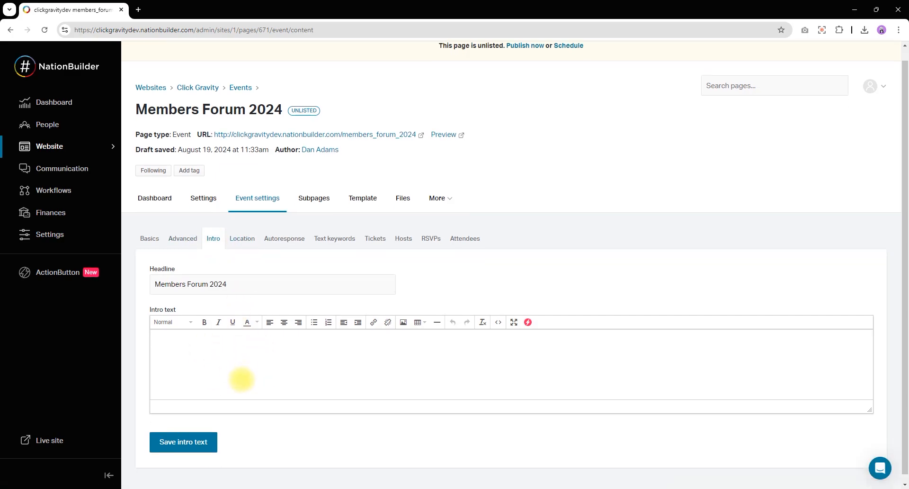
pyautogui.click(237, 229)
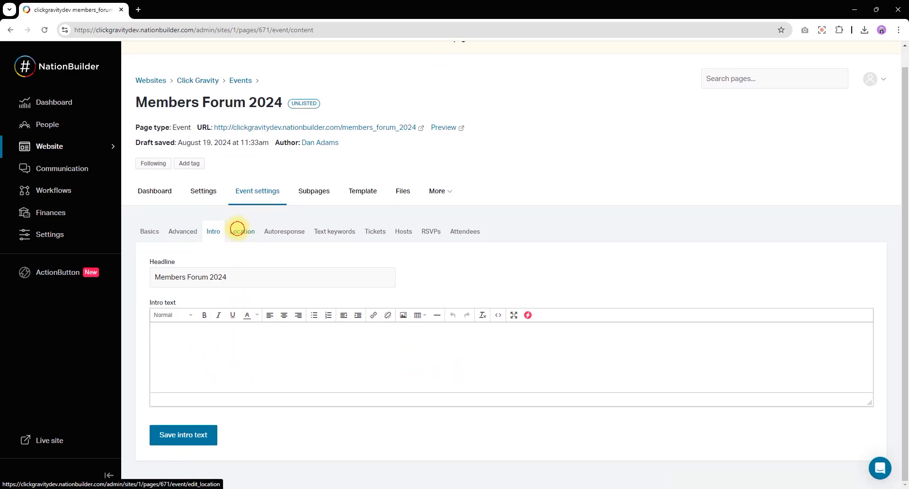
pyautogui.scroll(-3, 267, 260)
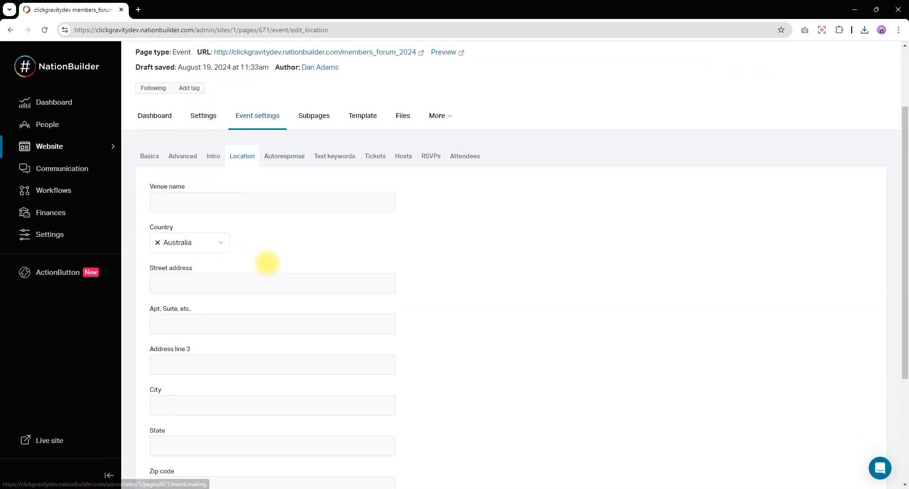
pyautogui.scroll(-3, 233, 248)
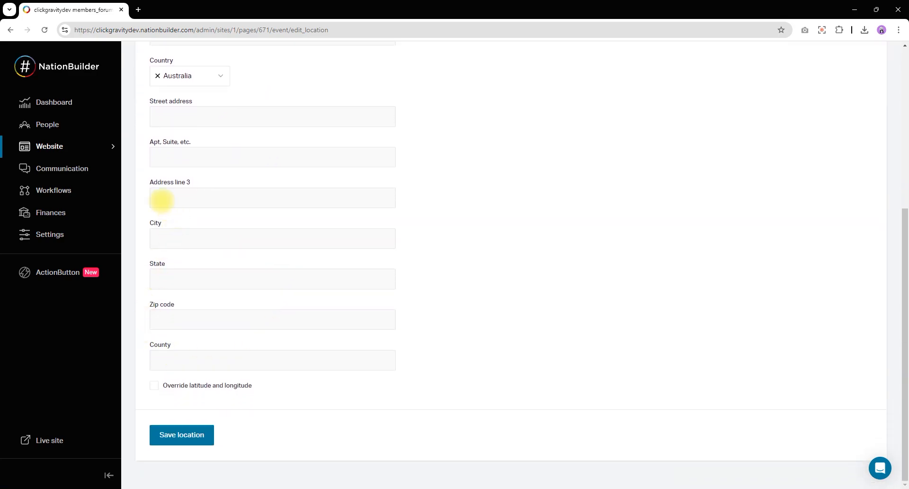
pyautogui.scroll(3, 192, 193)
pyautogui.scroll(2, 191, 192)
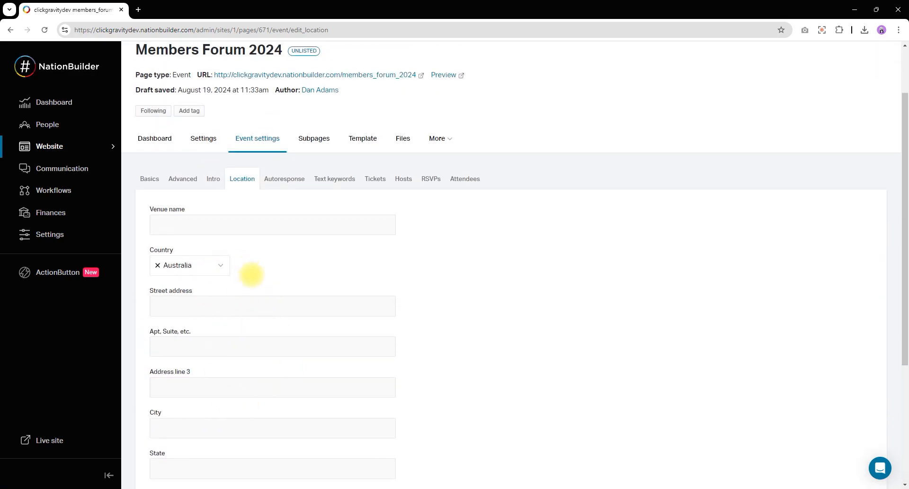
pyautogui.click(285, 178)
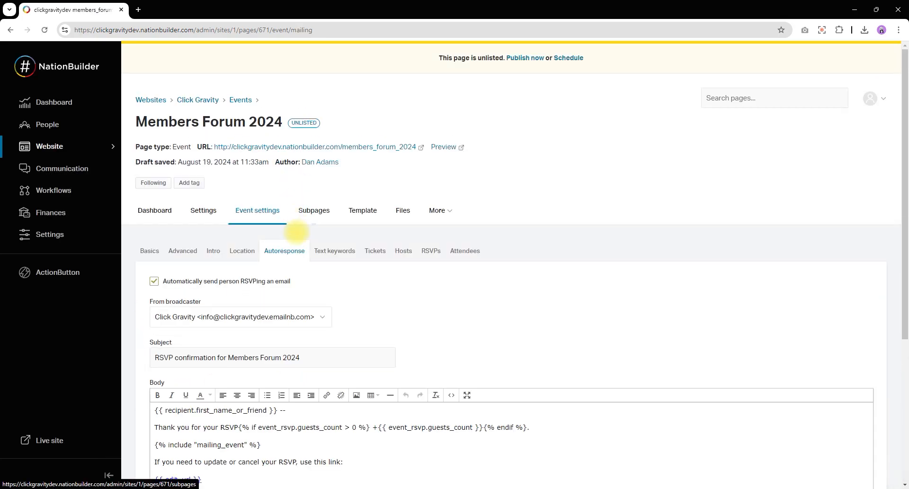
# Examine the RSVP autoresponse email body, highlighting the {% include "mailing_event" %} tag.
pyautogui.scroll(-1, 224, 333)
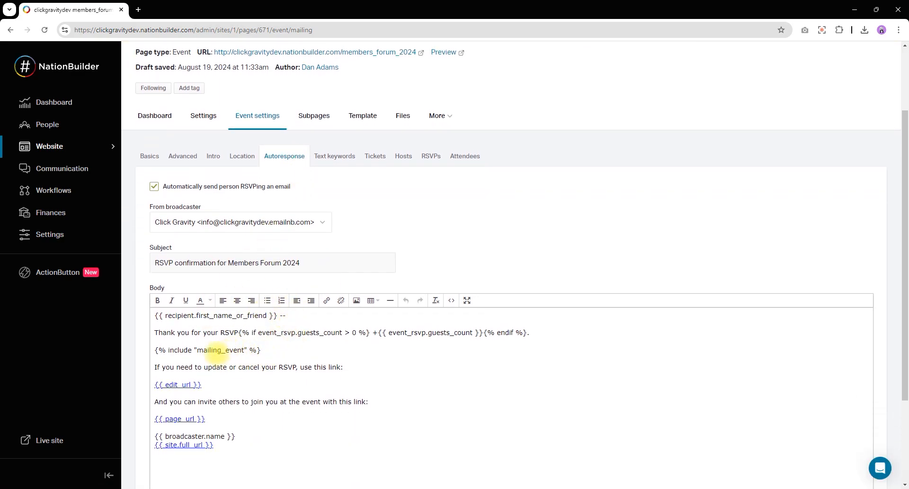
pyautogui.moveTo(265, 350); pyautogui.dragTo(134, 348)
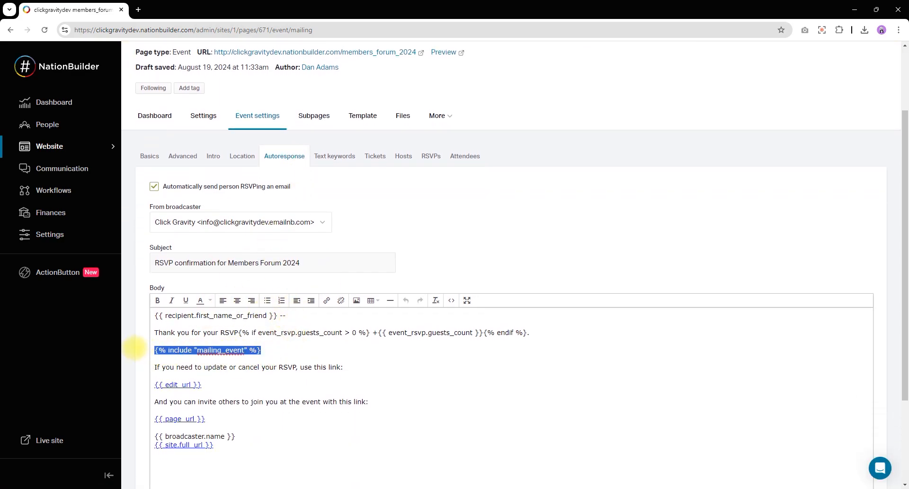
pyautogui.click(222, 356)
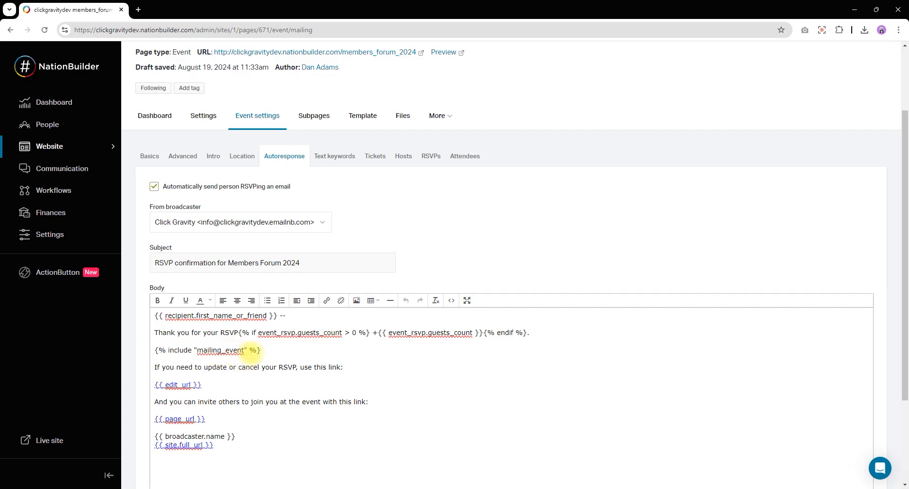
pyautogui.moveTo(271, 350); pyautogui.dragTo(148, 343)
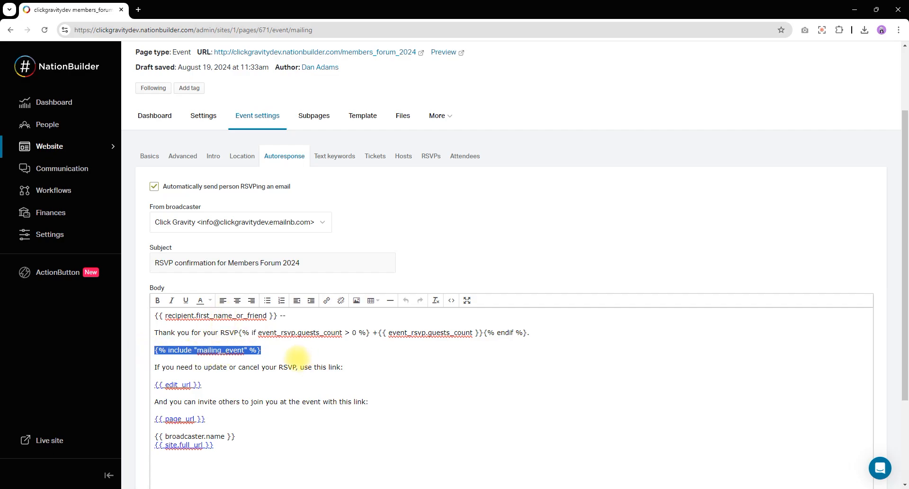
pyautogui.click(194, 350)
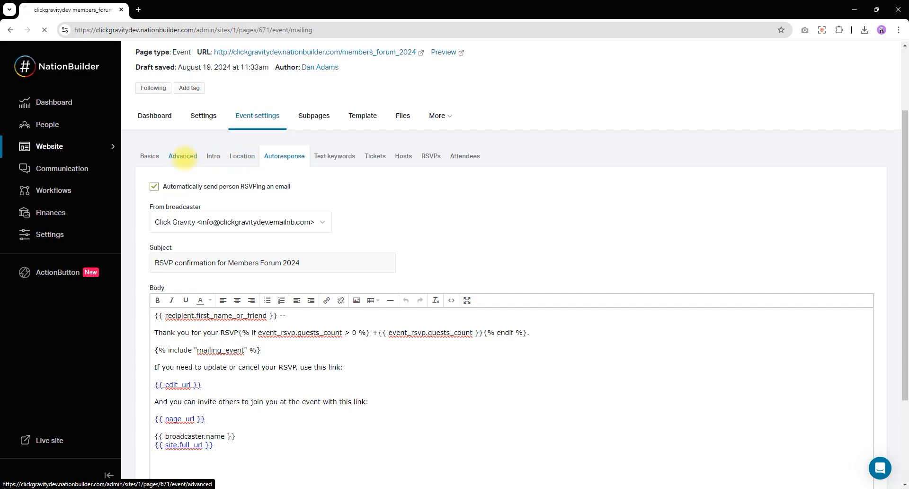
# Set the event's advanced settings to tag RSVPs with "Event-Rego-MembersForum-2024" and save them.
pyautogui.scroll(-1, 201, 160)
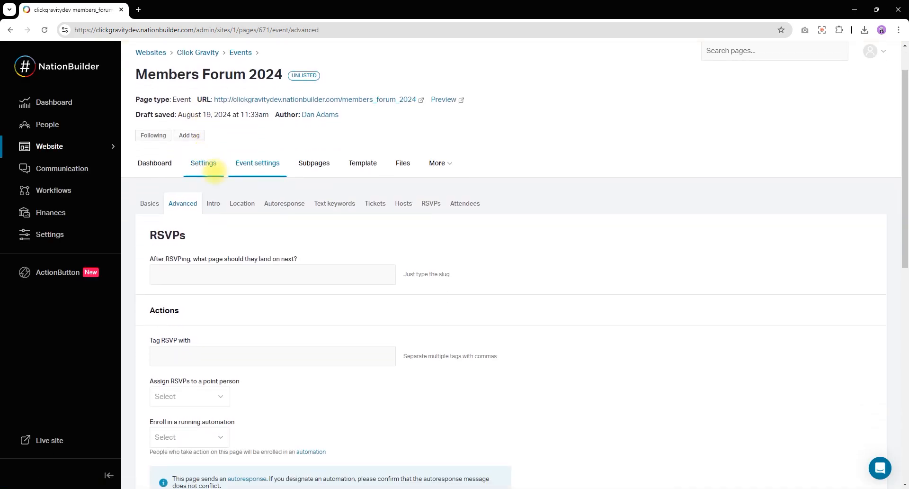
pyautogui.scroll(1, 199, 265)
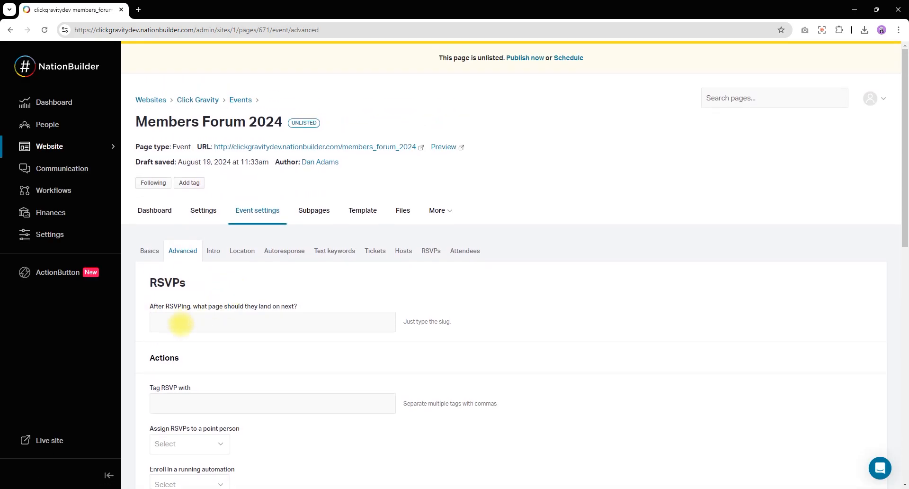
pyautogui.scroll(-1, 213, 267)
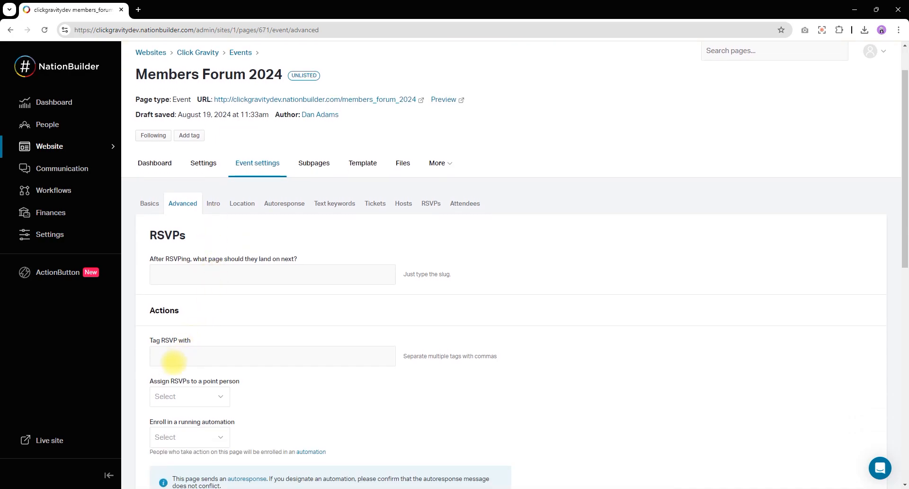
pyautogui.click(185, 360)
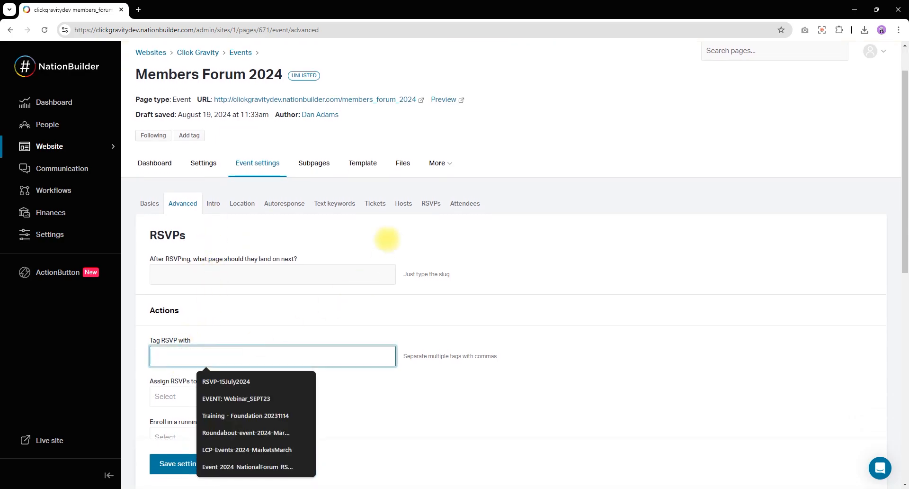
pyautogui.write('Eve')
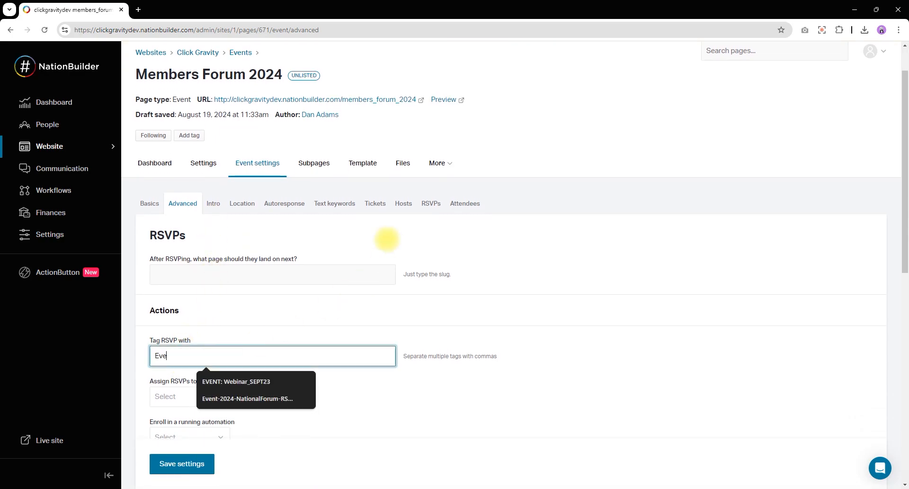
pyautogui.write('nt-REg')
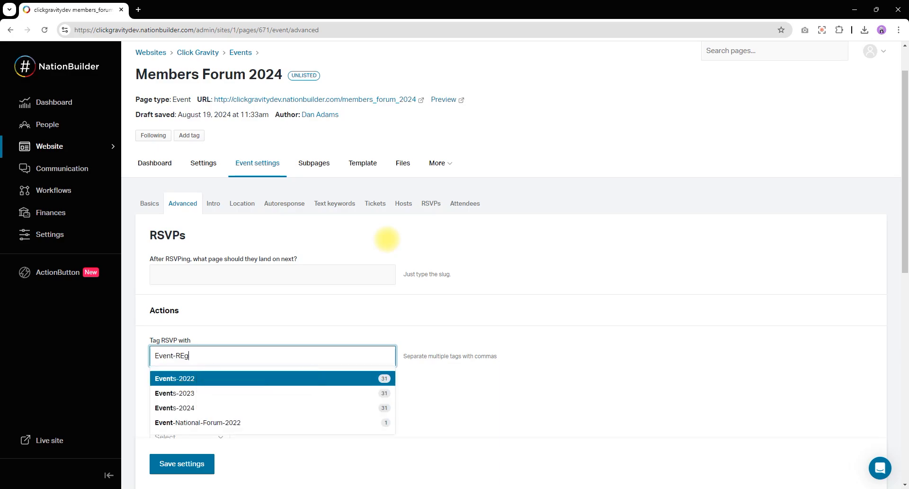
pyautogui.press('BackSpace')
pyautogui.press('BackSpace')
pyautogui.write('e')
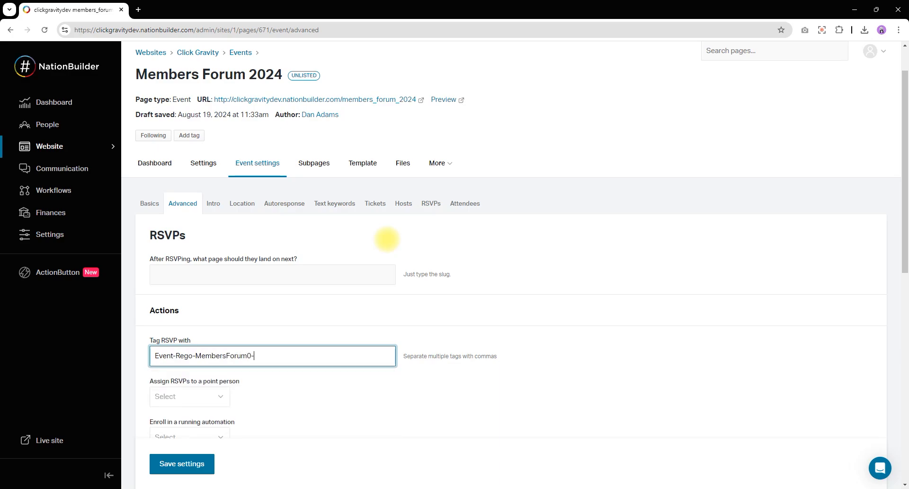
pyautogui.write('go-MembersForum-2024')
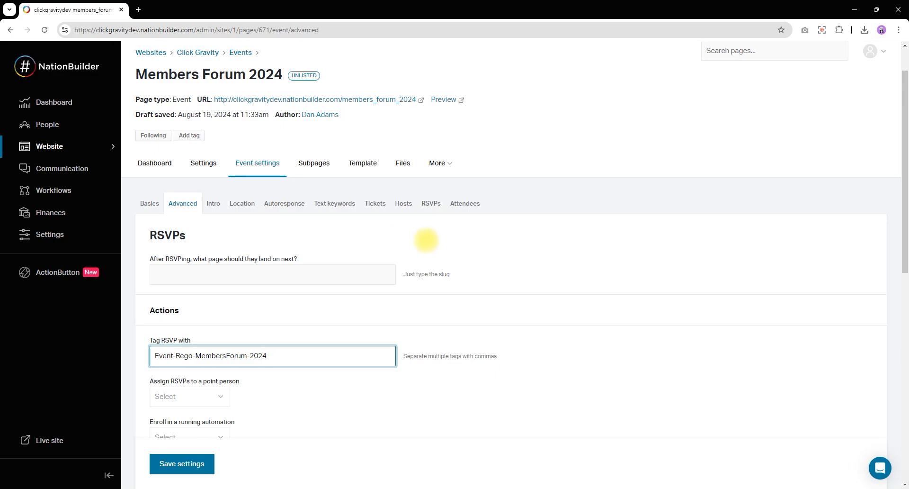
pyautogui.scroll(-2, 332, 265)
pyautogui.click(183, 466)
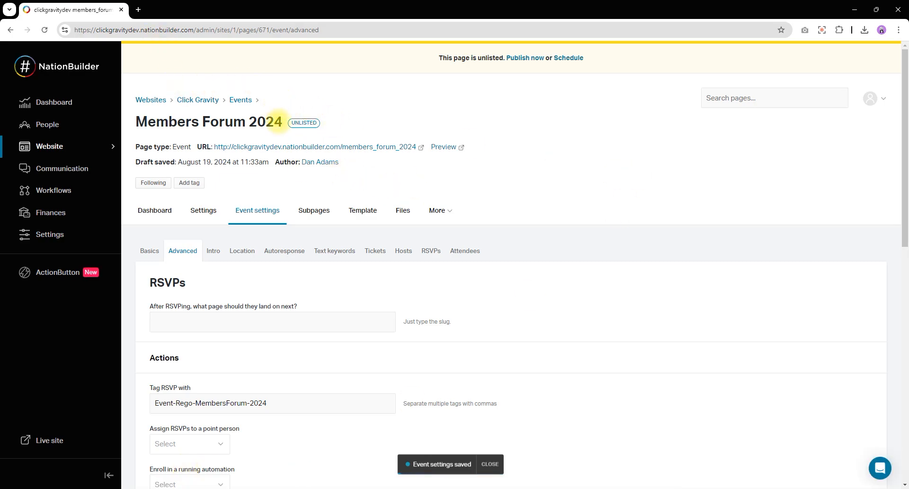
# Open the Members Forum 2024 page settings and publish the page immediately.
pyautogui.click(204, 211)
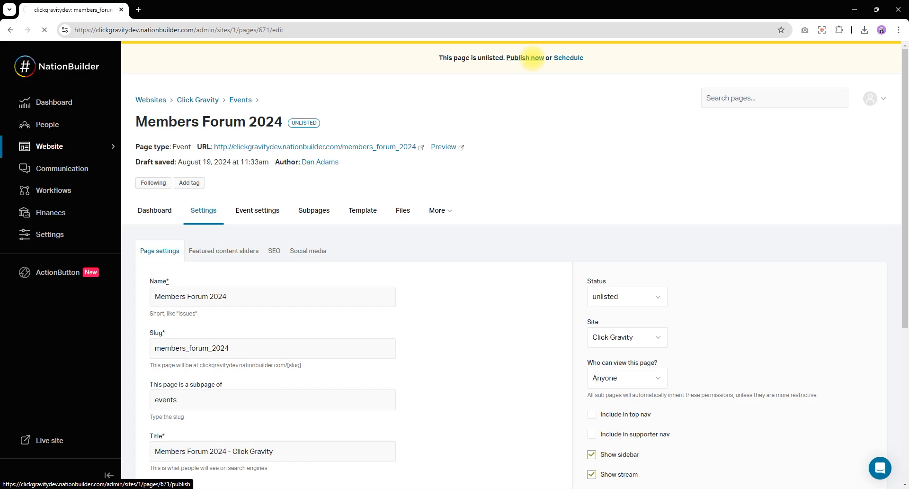
pyautogui.scroll(-1, 544, 66)
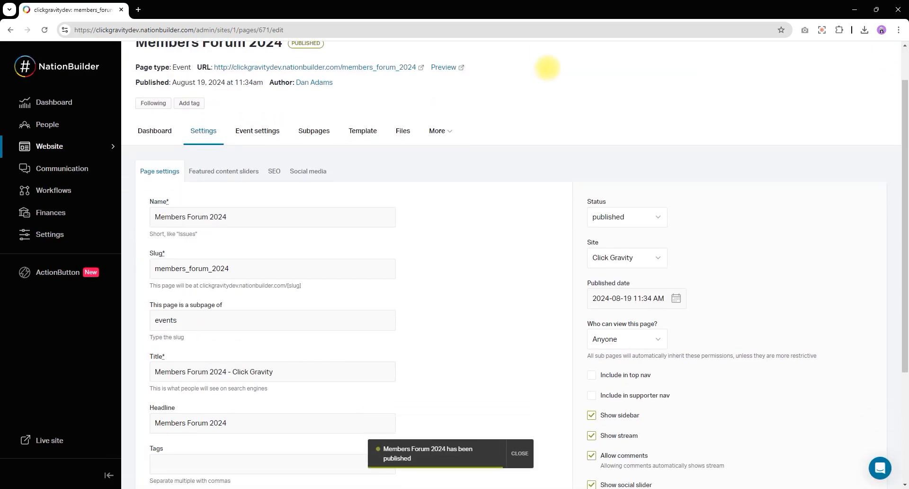
pyautogui.scroll(1, 547, 67)
# Include the Members Forum 2024 page in the top nav and save the page.
pyautogui.scroll(-4, 550, 70)
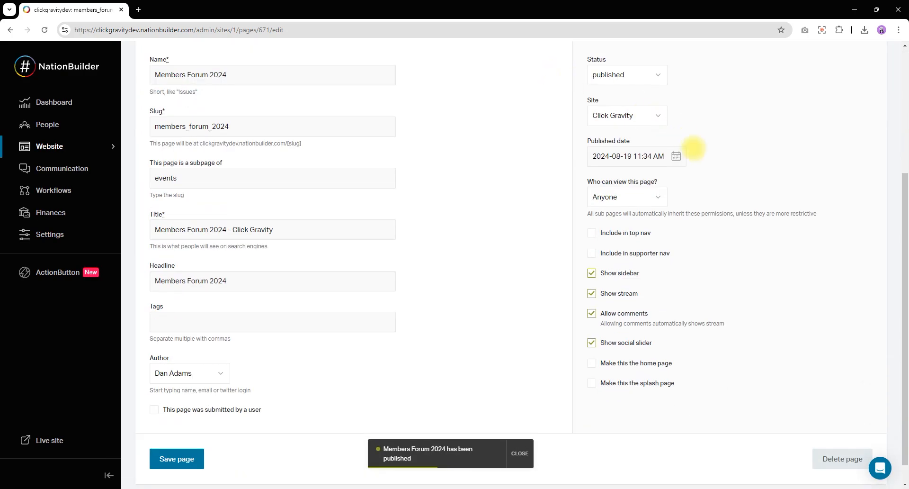
pyautogui.scroll(-1, 732, 247)
pyautogui.scroll(1, 703, 341)
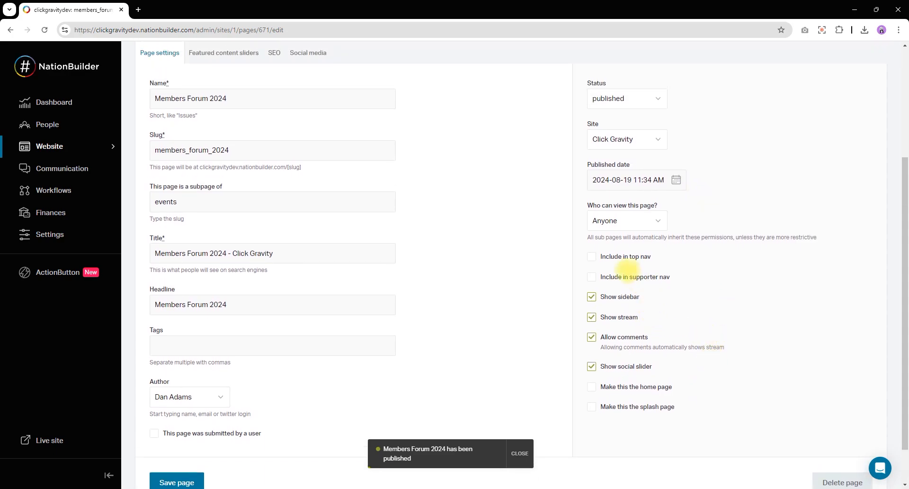
pyautogui.scroll(1, 598, 256)
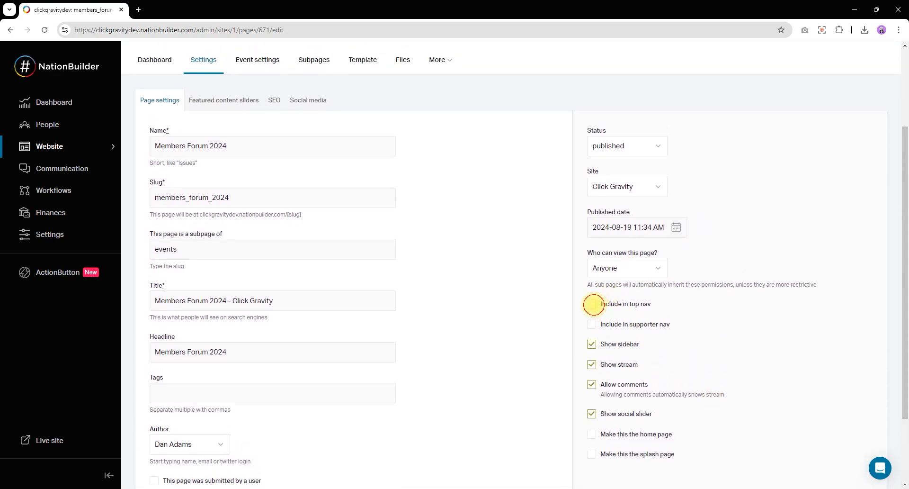
pyautogui.scroll(-1, 592, 303)
pyautogui.click(177, 481)
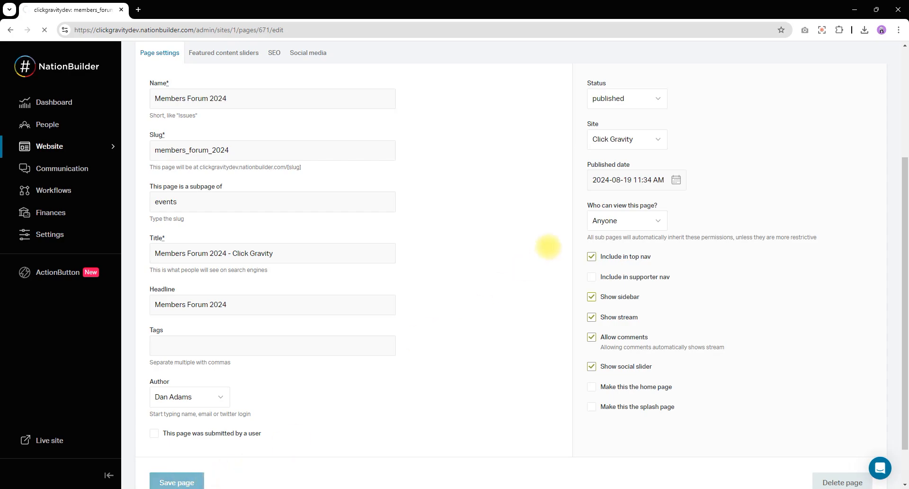
# Open the live Members Forum 2024 page in a new tab and check its entry under Events in the site navigation.
pyautogui.scroll(-2, 661, 284)
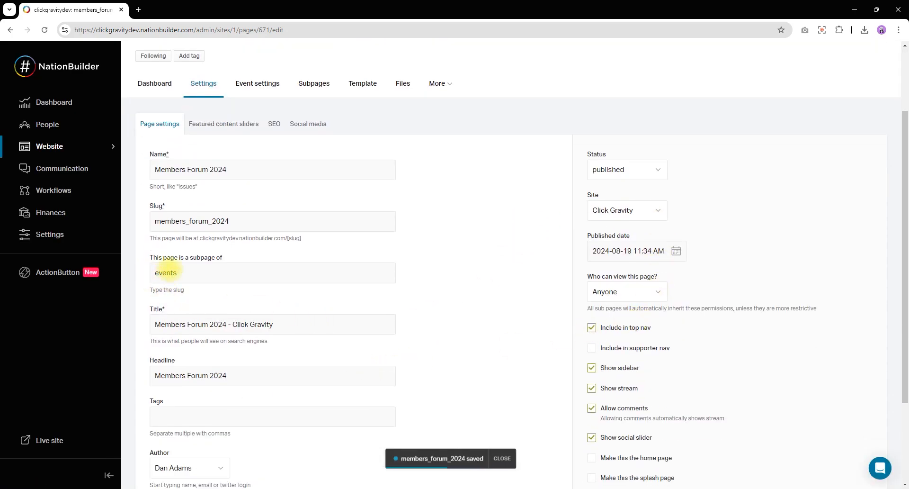
pyautogui.scroll(1, 166, 273)
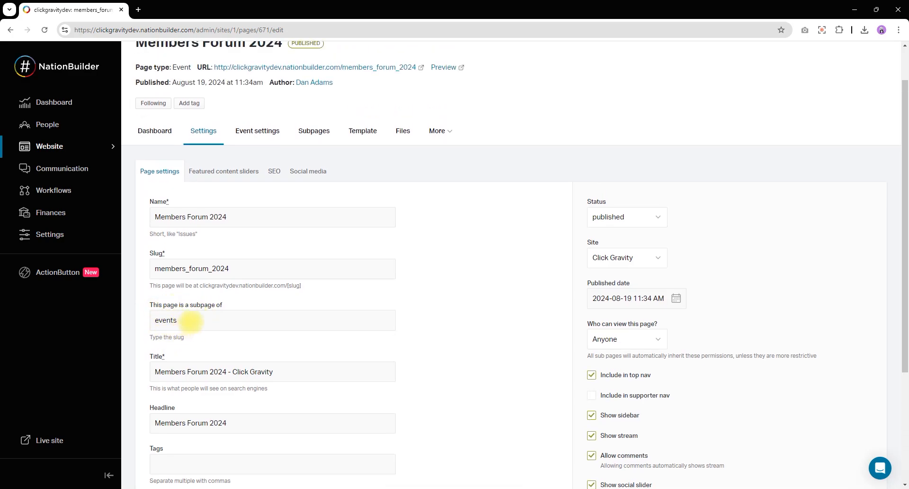
pyautogui.scroll(1, 594, 338)
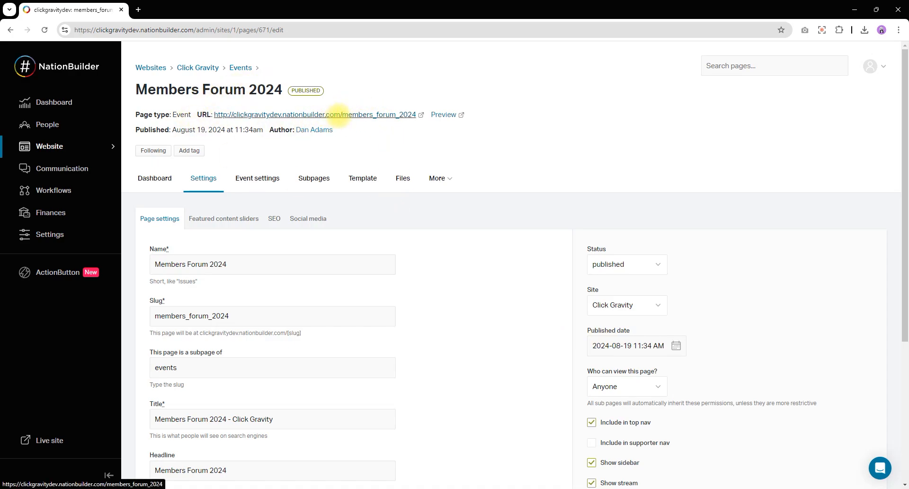
pyautogui.rightClick(339, 115)
pyautogui.click(370, 122)
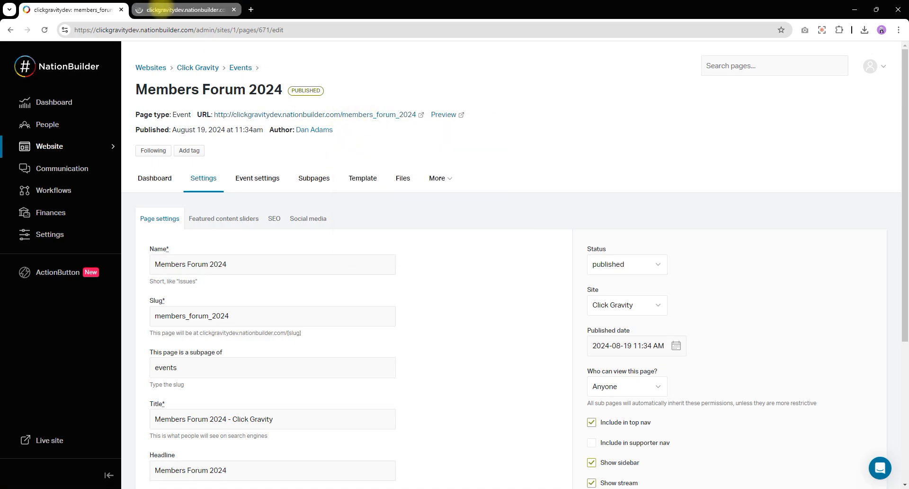
pyautogui.click(160, 10)
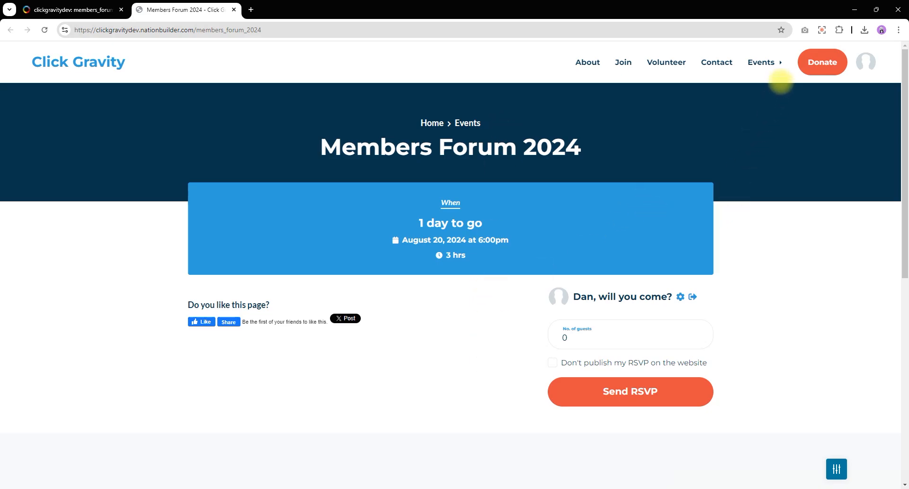
pyautogui.moveTo(777, 62)
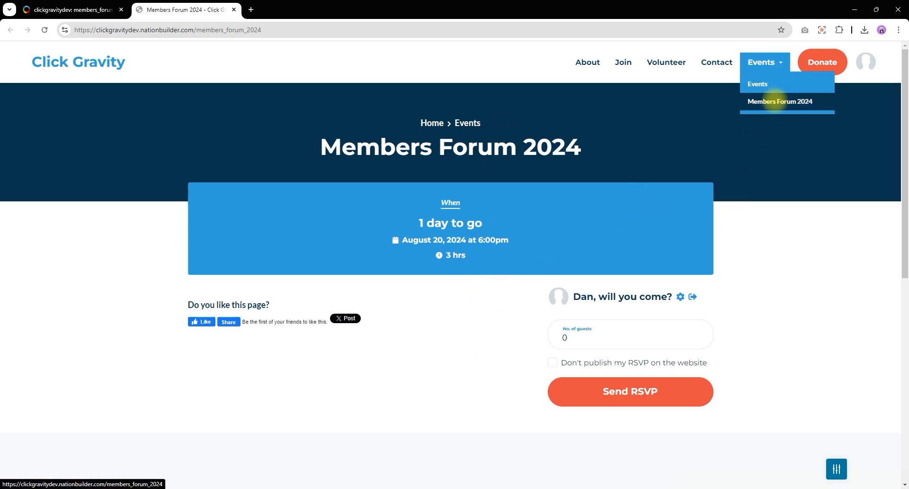
# Return to the NationBuilder control panel, open the People list and show all tags of the first listed supporter.
pyautogui.click(67, 10)
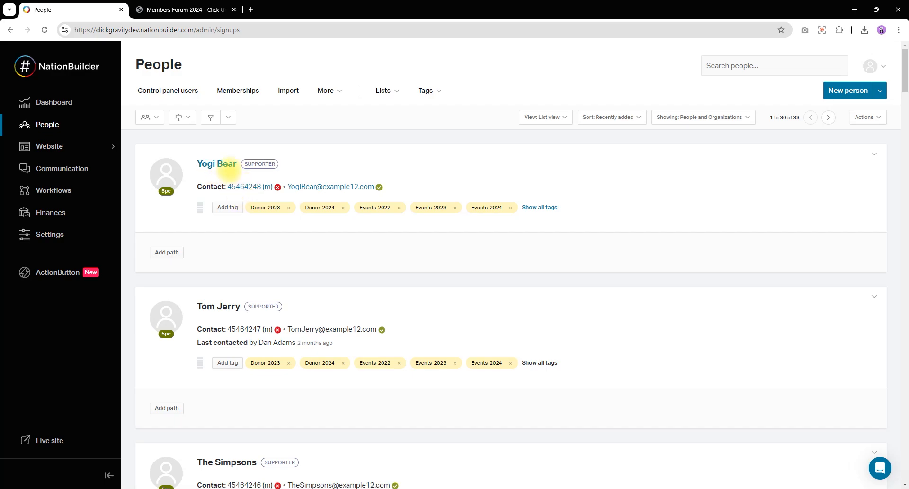
pyautogui.scroll(-5, 284, 202)
pyautogui.scroll(5, 319, 219)
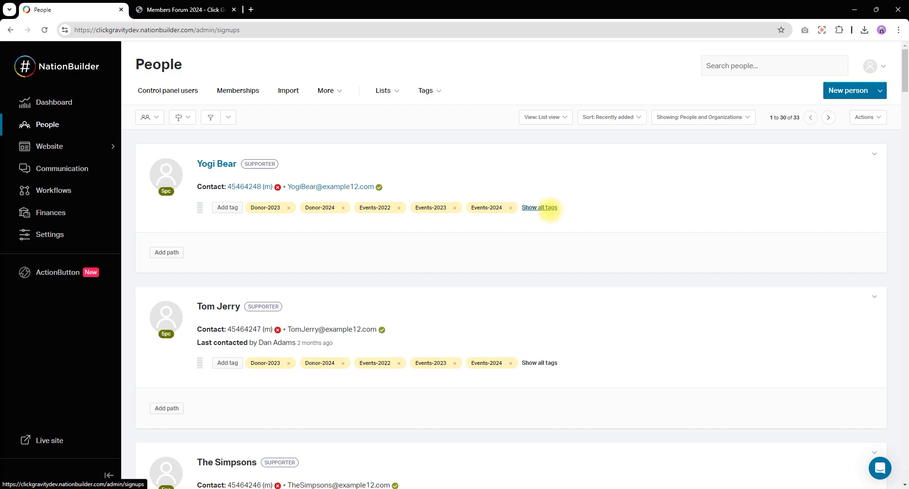
pyautogui.click(550, 209)
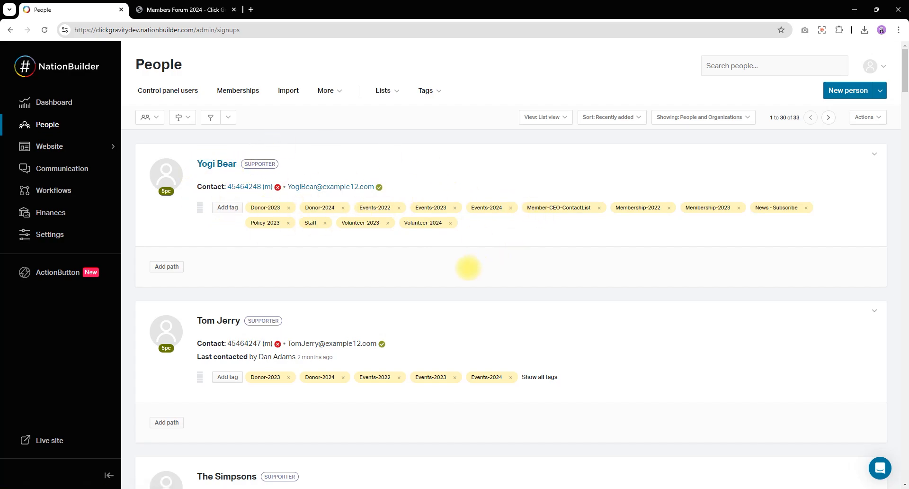
# Open the first listed supporter's profile and review its dashboard, note options and activity history.
pyautogui.scroll(-2, 466, 266)
pyautogui.scroll(2, 462, 267)
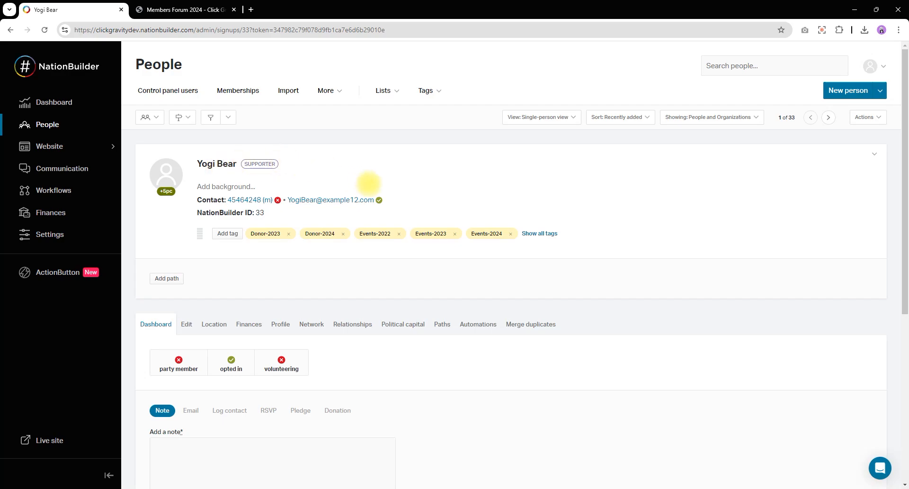
pyautogui.scroll(-2, 370, 185)
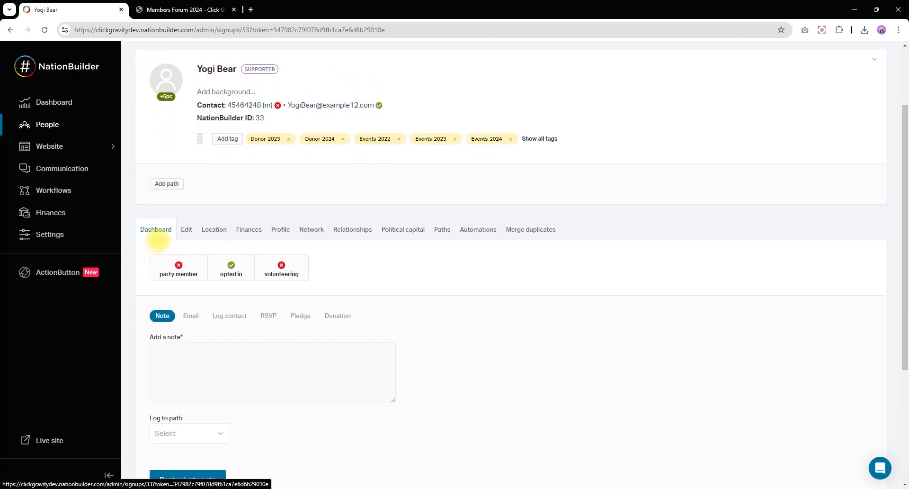
pyautogui.scroll(-4, 194, 245)
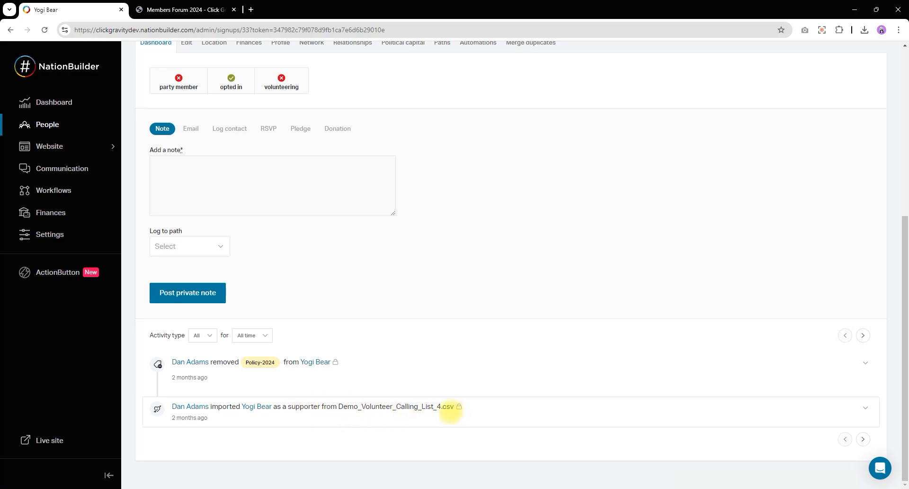
pyautogui.scroll(2, 459, 408)
pyautogui.scroll(-1, 436, 403)
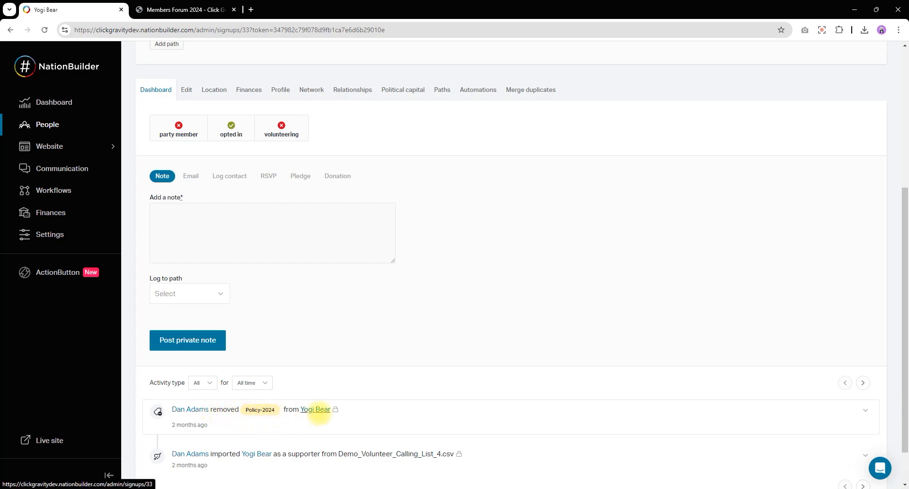
pyautogui.scroll(-1, 264, 415)
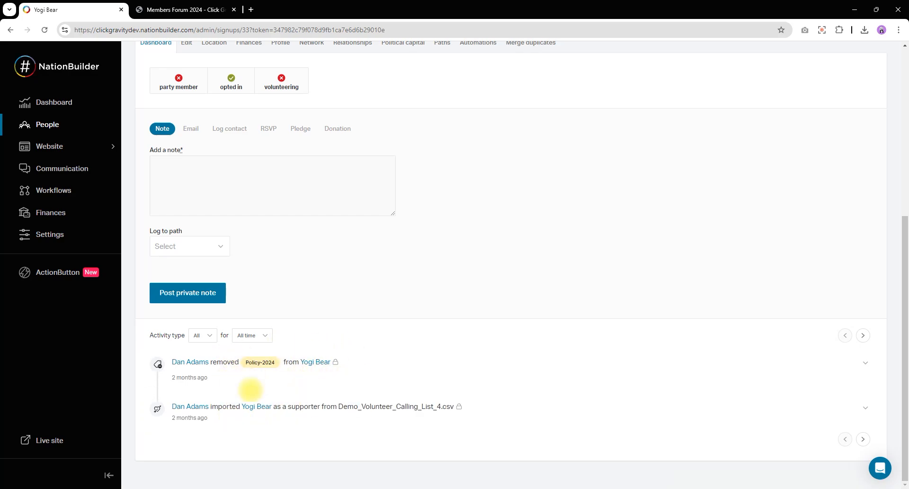
pyautogui.scroll(5, 277, 433)
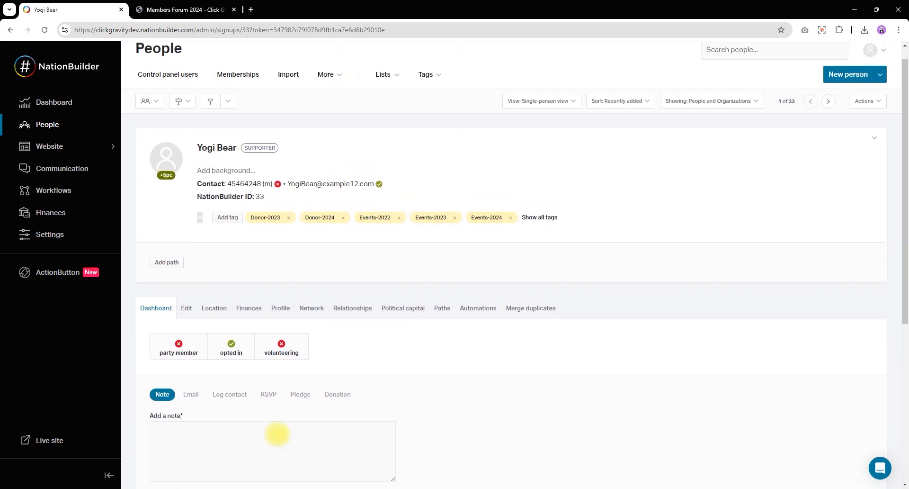
# Open the supporter's edit settings and examine the contact details, contact permissions, support level and volunteer options.
pyautogui.scroll(-1, 277, 430)
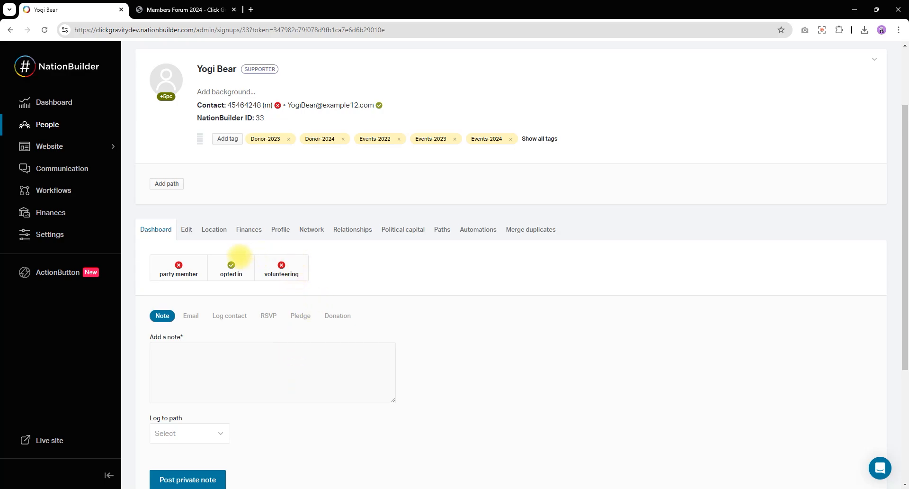
pyautogui.scroll(1, 204, 218)
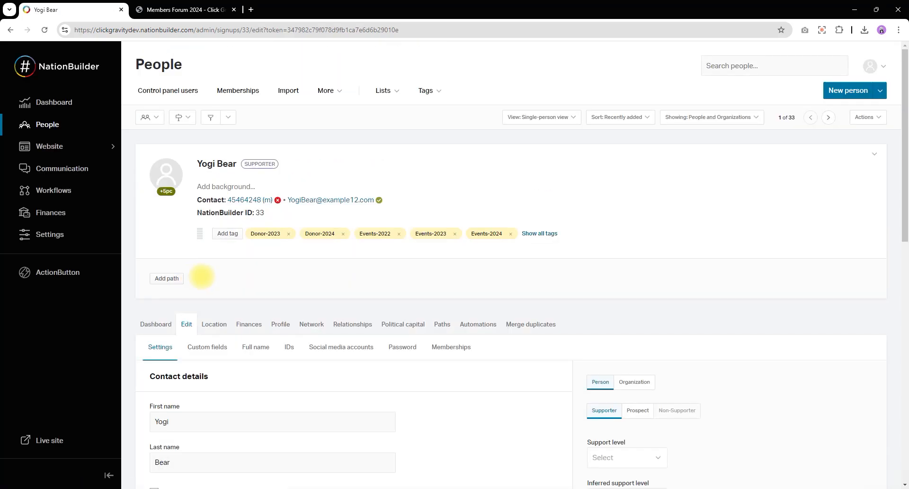
pyautogui.scroll(-3, 203, 274)
pyautogui.scroll(-4, 243, 288)
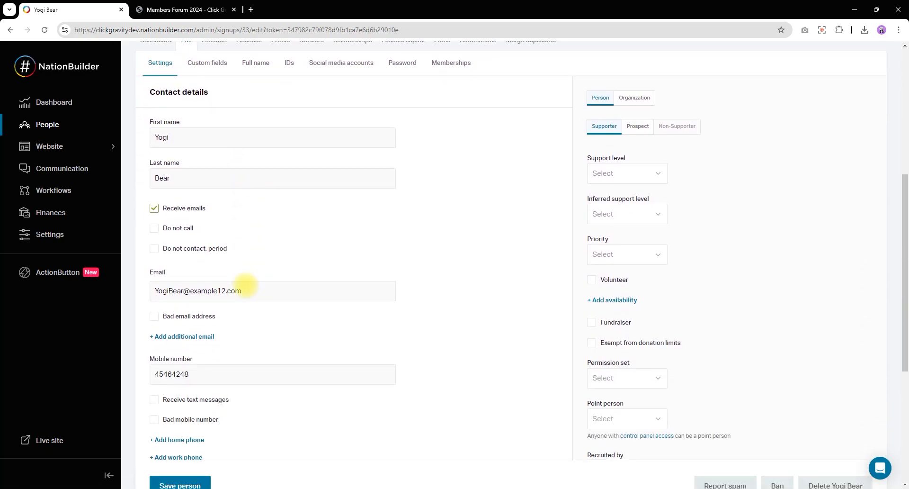
pyautogui.scroll(-1, 216, 180)
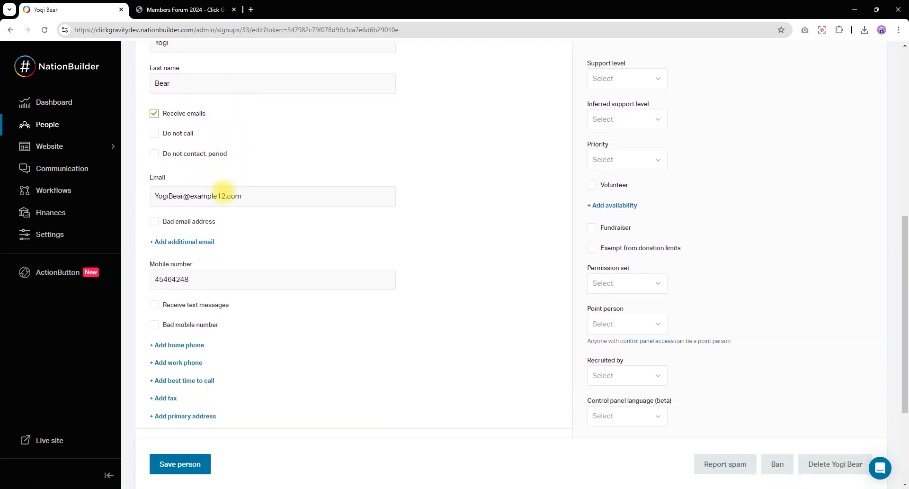
pyautogui.scroll(1, 284, 204)
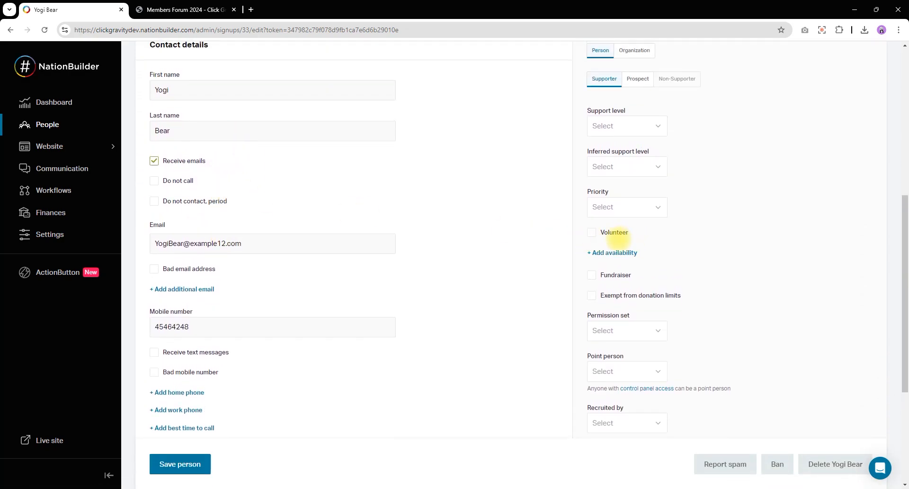
pyautogui.scroll(4, 615, 239)
pyautogui.scroll(-6, 436, 206)
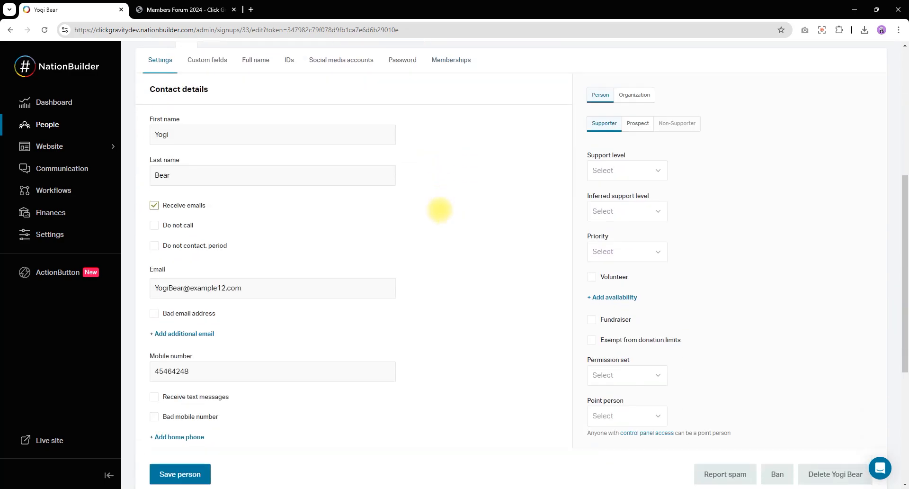
pyautogui.scroll(-2, 193, 316)
# Expand the Employment and Demographics sections of the supporter's settings and examine their fields.
pyautogui.click(195, 300)
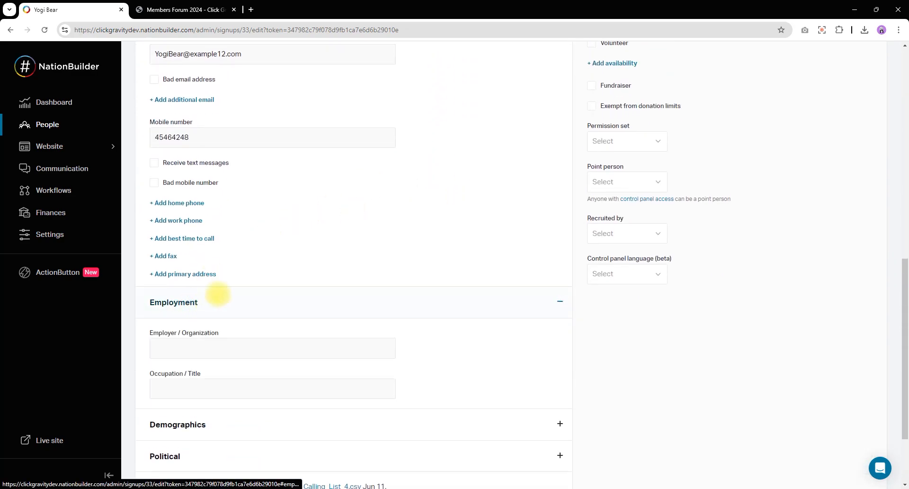
pyautogui.scroll(-1, 199, 294)
pyautogui.scroll(-1, 185, 294)
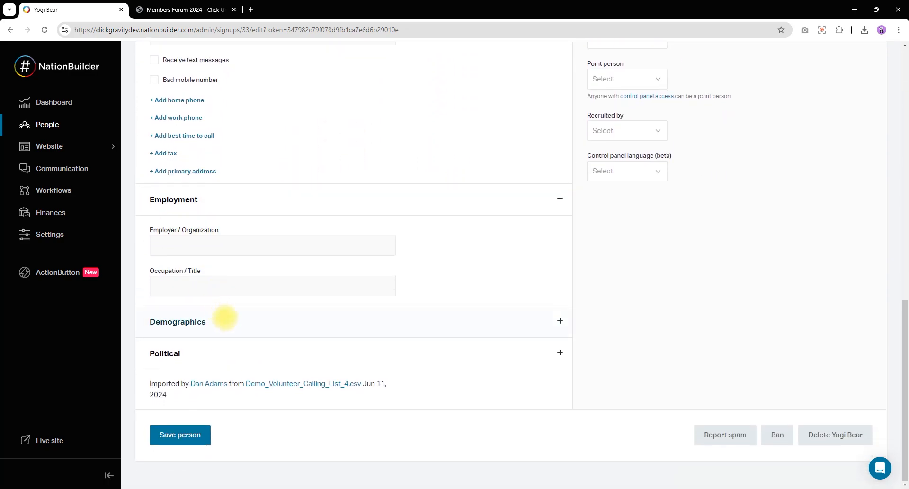
pyautogui.click(224, 318)
pyautogui.scroll(-2, 240, 305)
# Review the Receive emails, Do not call and Do not contact options, and return to the supporter's dashboard.
pyautogui.scroll(7, 240, 296)
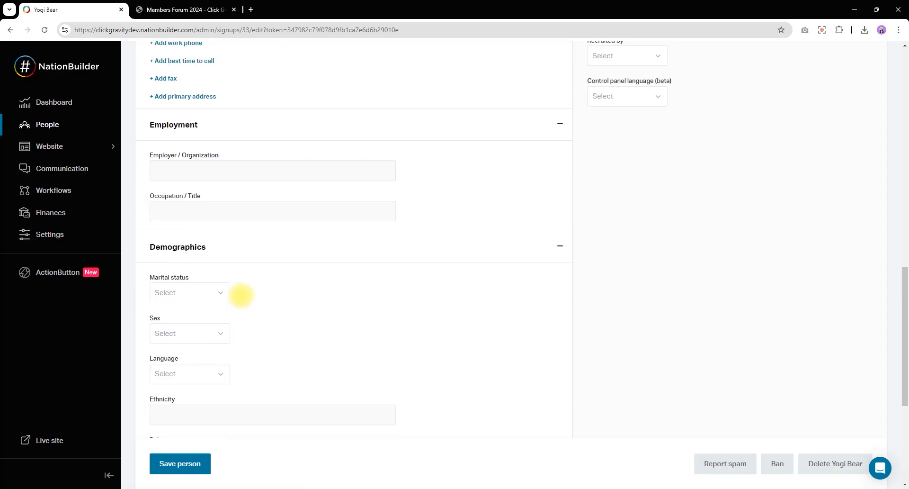
pyautogui.scroll(3, 246, 296)
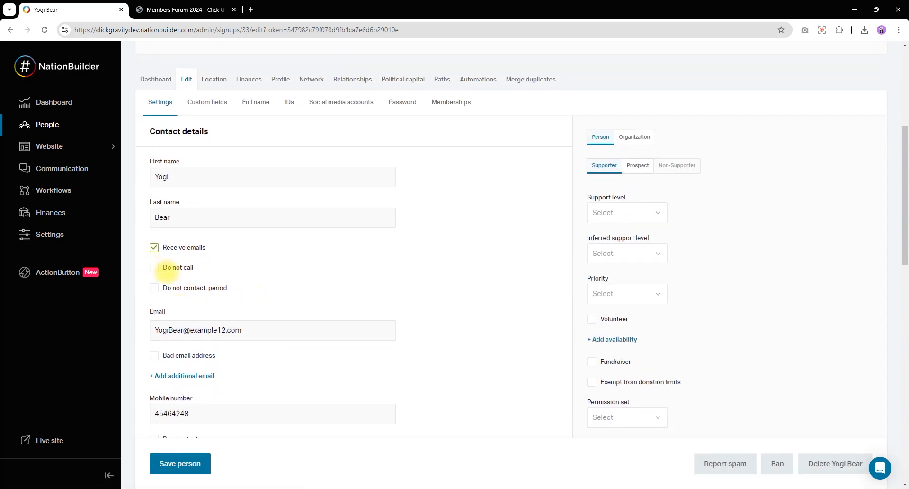
pyautogui.scroll(1, 202, 292)
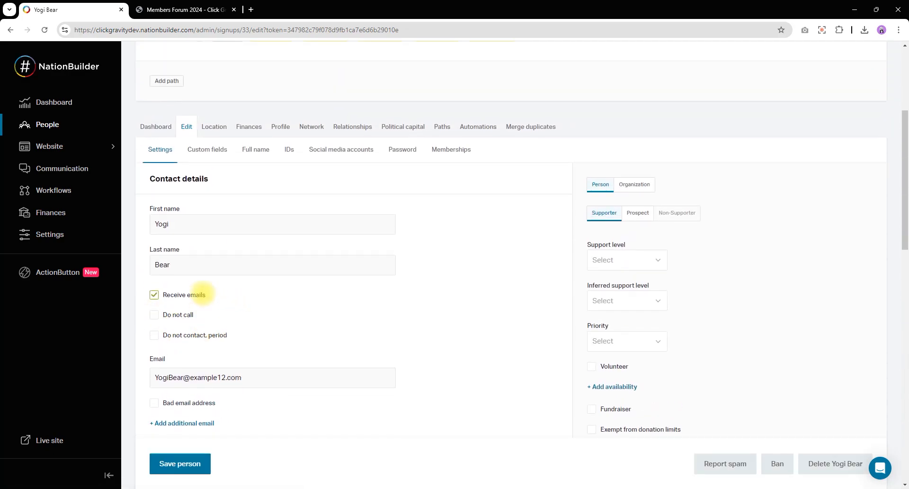
pyautogui.scroll(1, 205, 338)
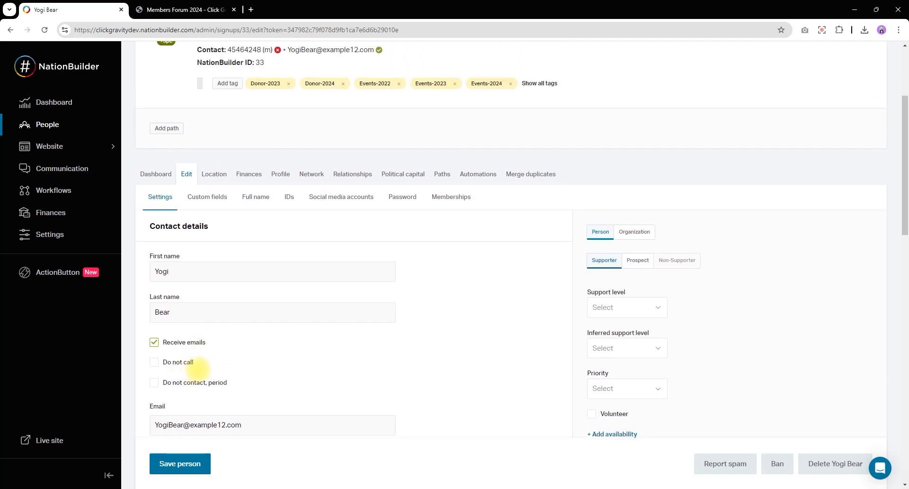
pyautogui.scroll(-2, 198, 368)
pyautogui.scroll(2, 199, 368)
pyautogui.scroll(1, 199, 368)
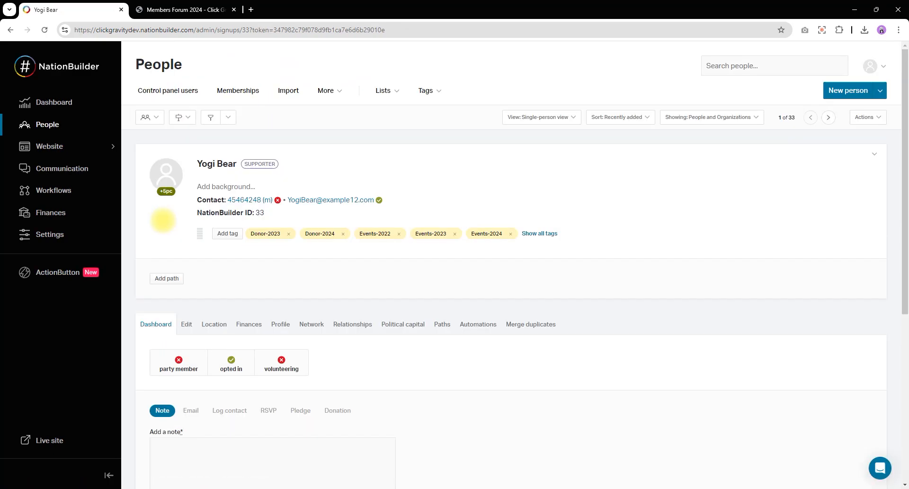
# Start a contact log for the supporter with the note "Met for a coffee - and asked for a donation.".
pyautogui.scroll(-4, 365, 237)
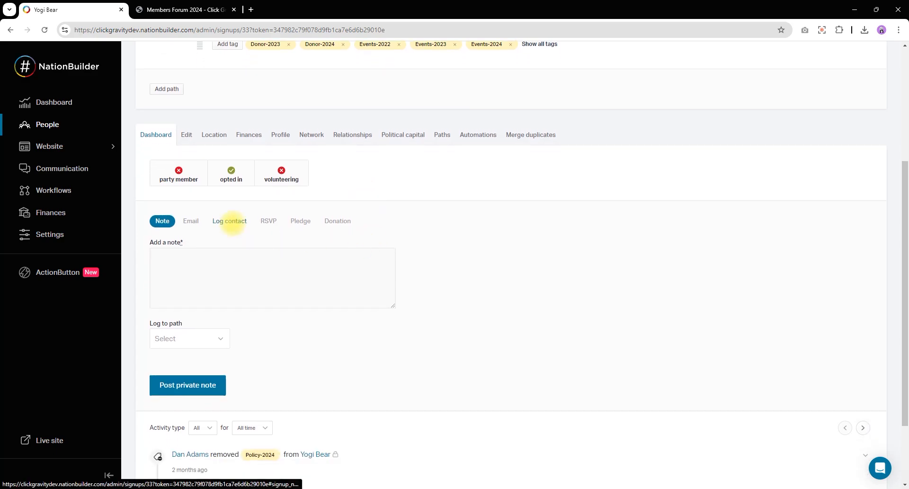
pyautogui.scroll(-1, 234, 232)
pyautogui.scroll(3, 240, 265)
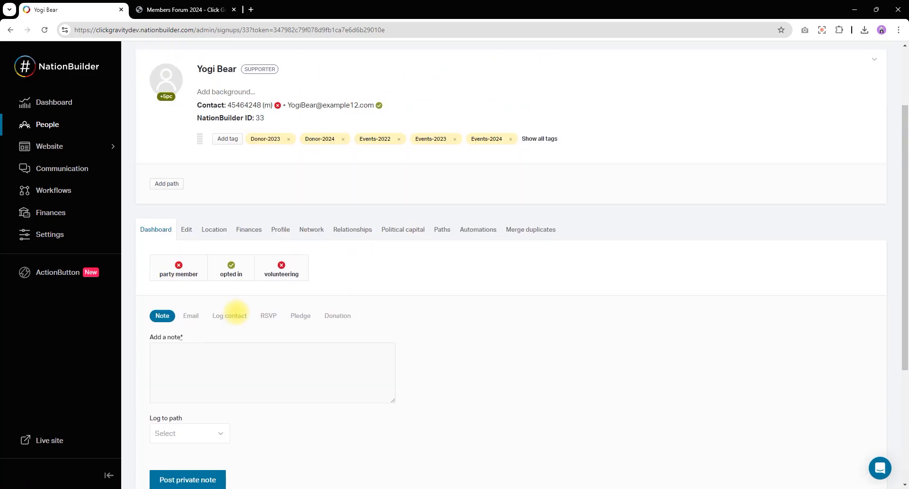
pyautogui.click(229, 317)
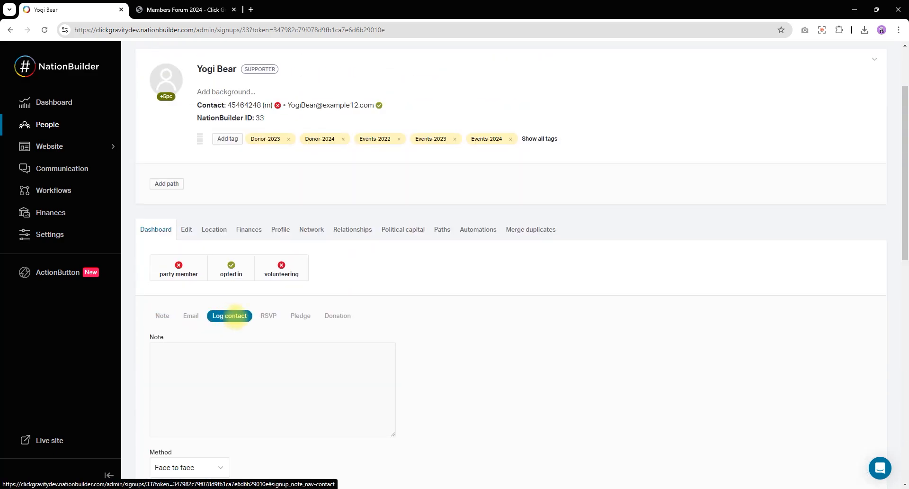
pyautogui.scroll(-4, 233, 247)
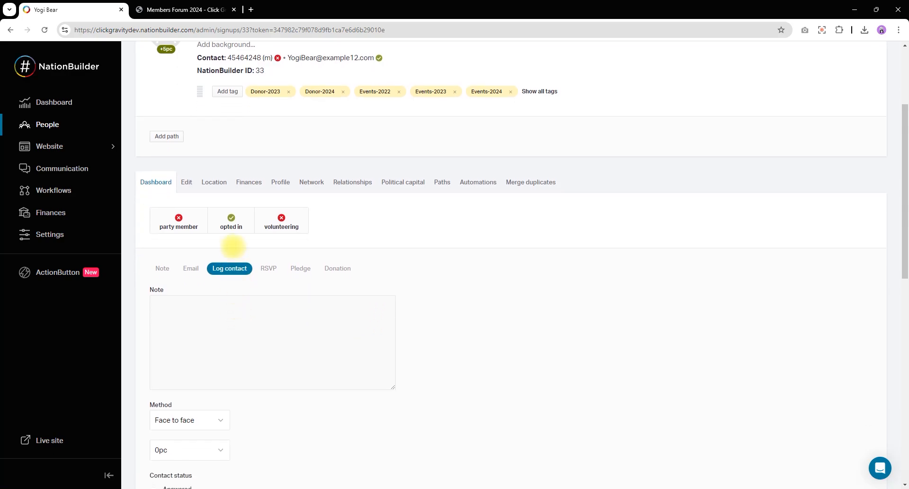
pyautogui.scroll(-2, 234, 255)
pyautogui.scroll(3, 234, 256)
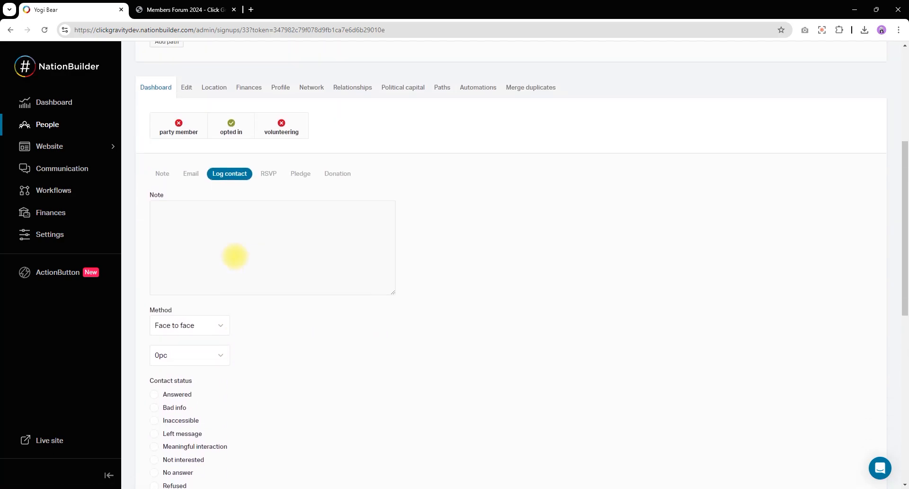
pyautogui.click(223, 213)
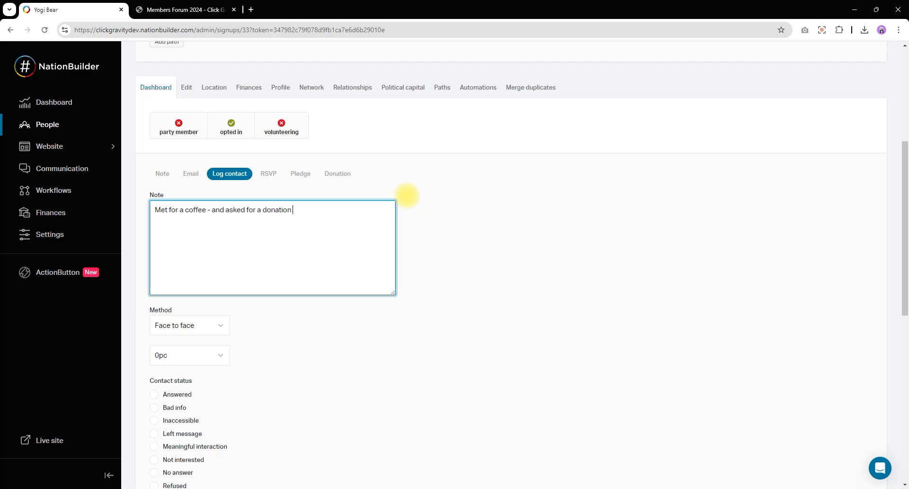
# Check the contact log's method, status, path and level options, and submit it as a Face to face contact.
pyautogui.scroll(-2, 346, 199)
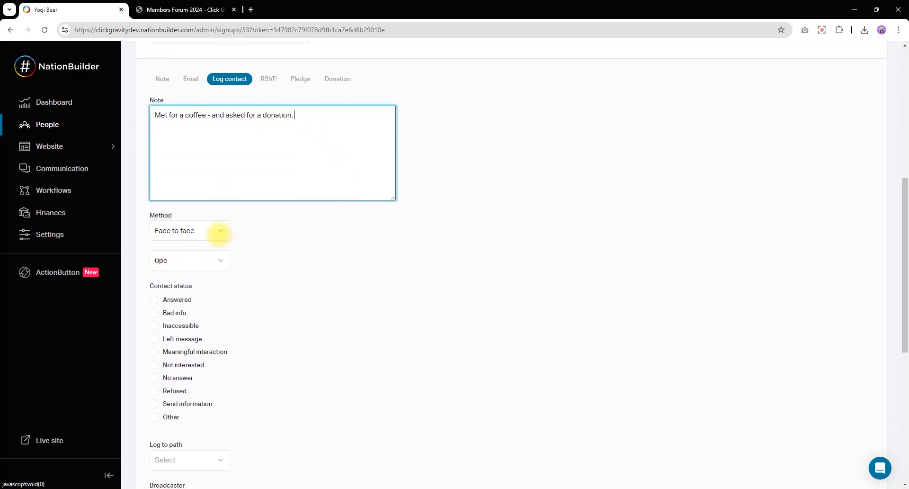
pyautogui.scroll(-1, 220, 229)
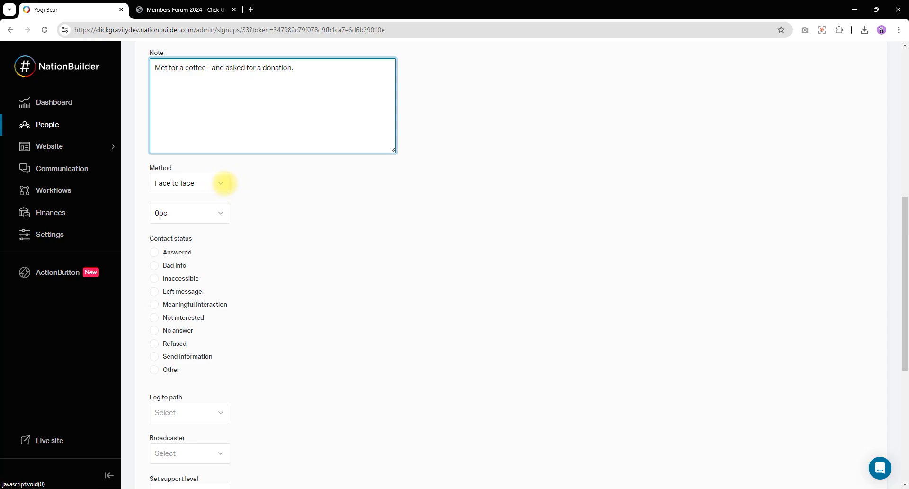
pyautogui.scroll(-1, 221, 183)
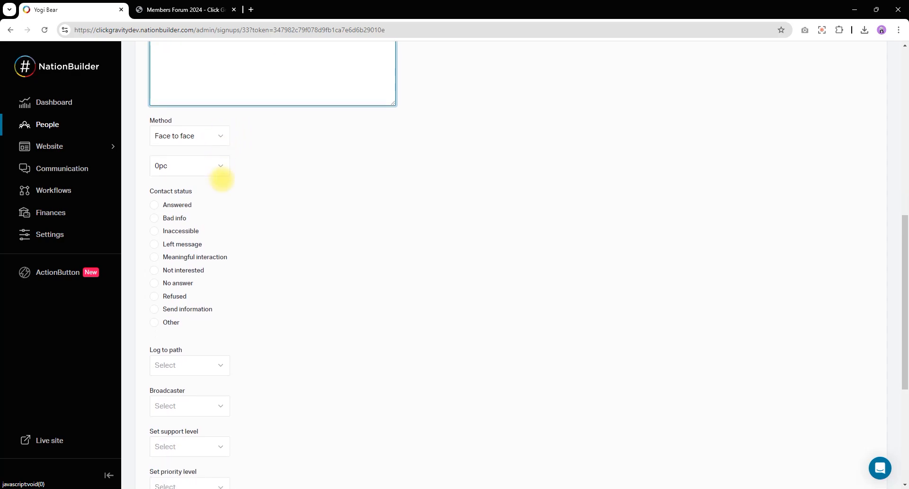
pyautogui.scroll(-2, 213, 162)
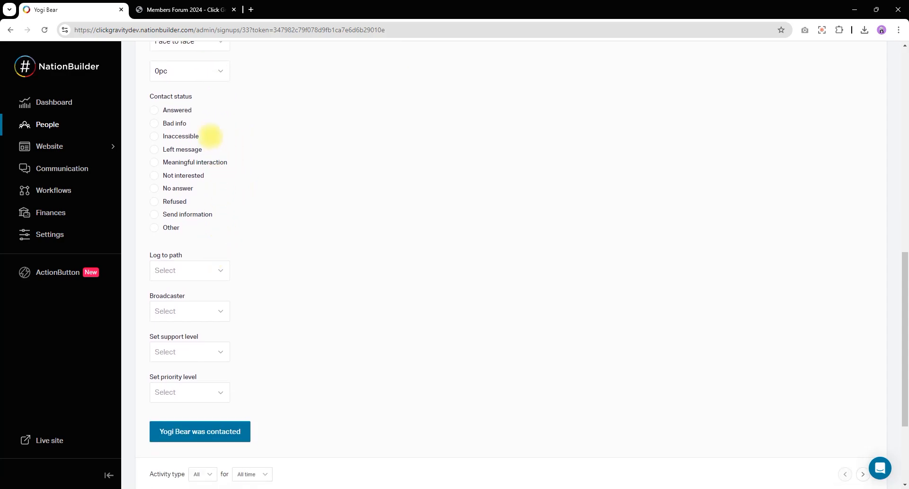
pyautogui.scroll(-1, 211, 135)
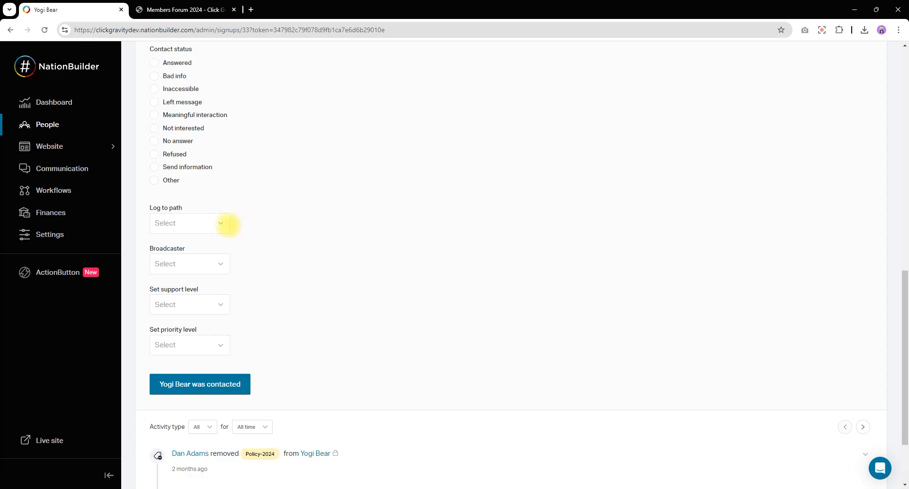
pyautogui.scroll(-2, 237, 221)
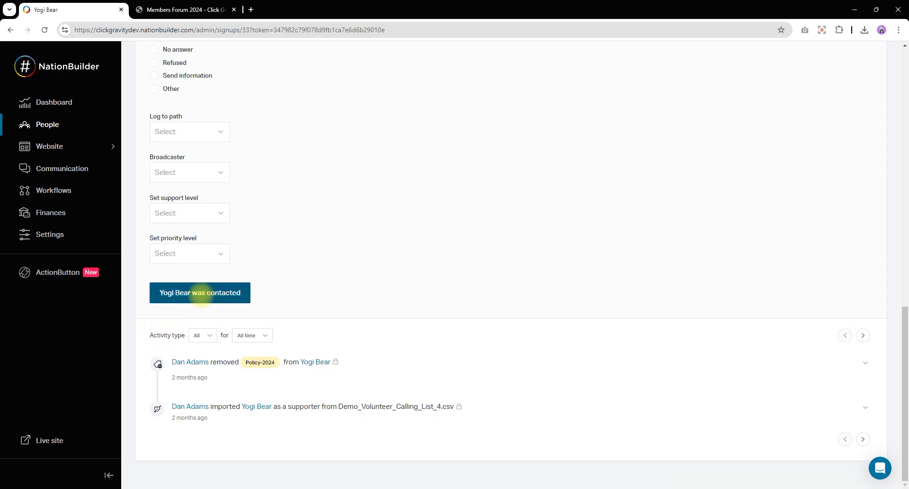
pyautogui.click(201, 294)
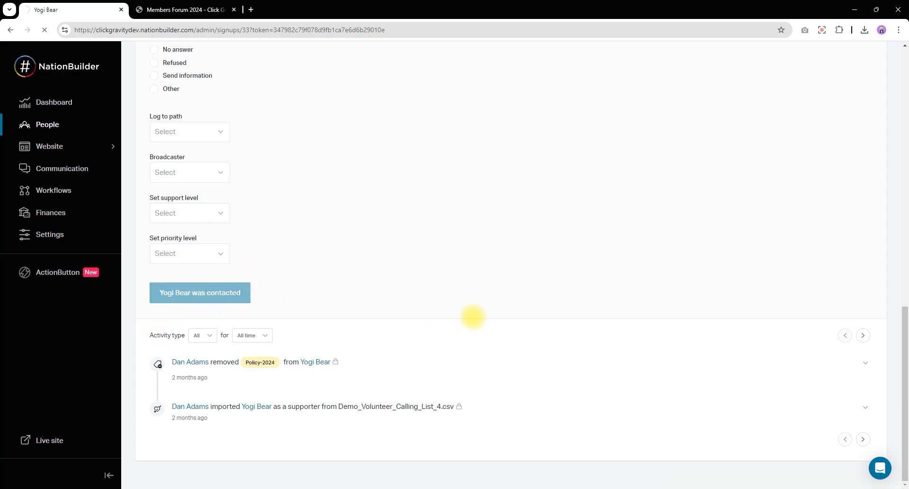
# Expand the newly logged contact in the activity history and check its note, timestamp and the profile's last-contacted details.
pyautogui.scroll(-7, 381, 243)
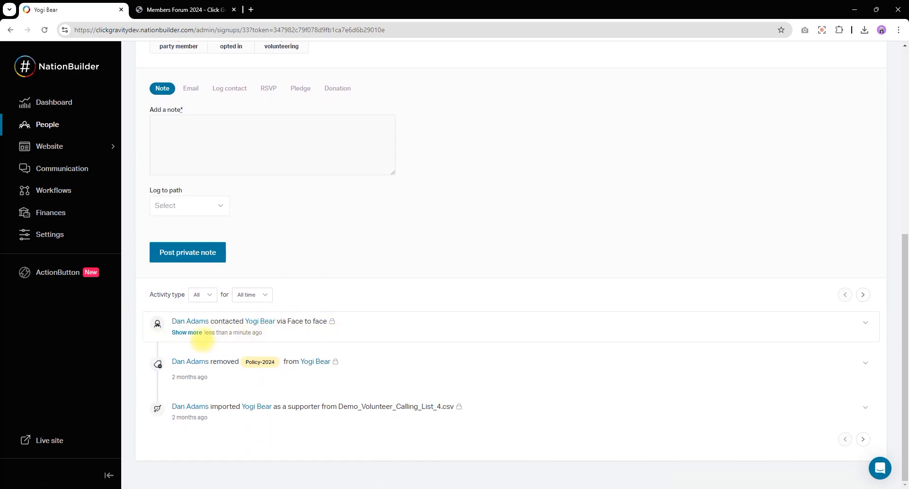
pyautogui.click(192, 333)
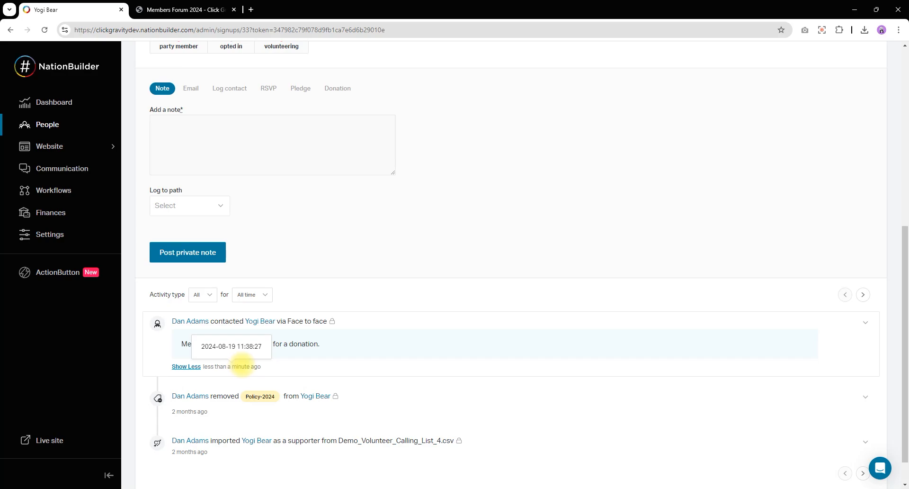
pyautogui.scroll(7, 243, 366)
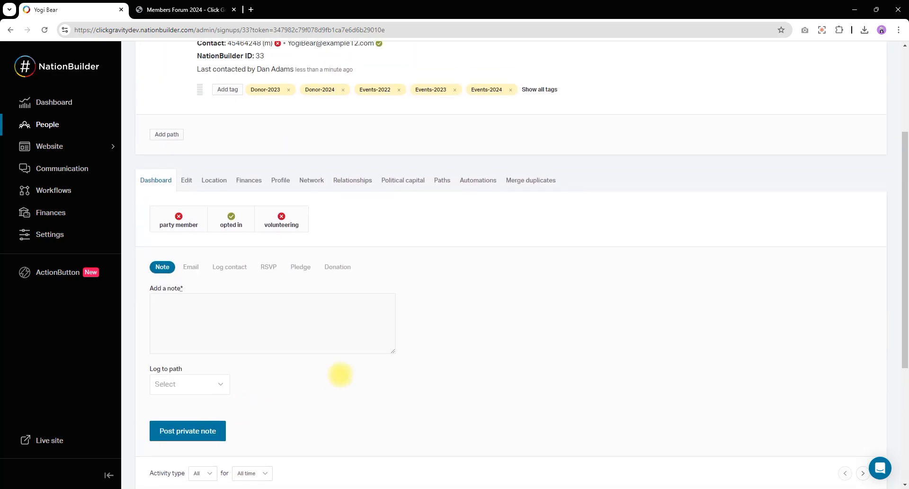
# Start an email to the supporter from the "Click Gravity" broadcaster with the subject "Thank you for your donation.".
pyautogui.scroll(-4, 351, 359)
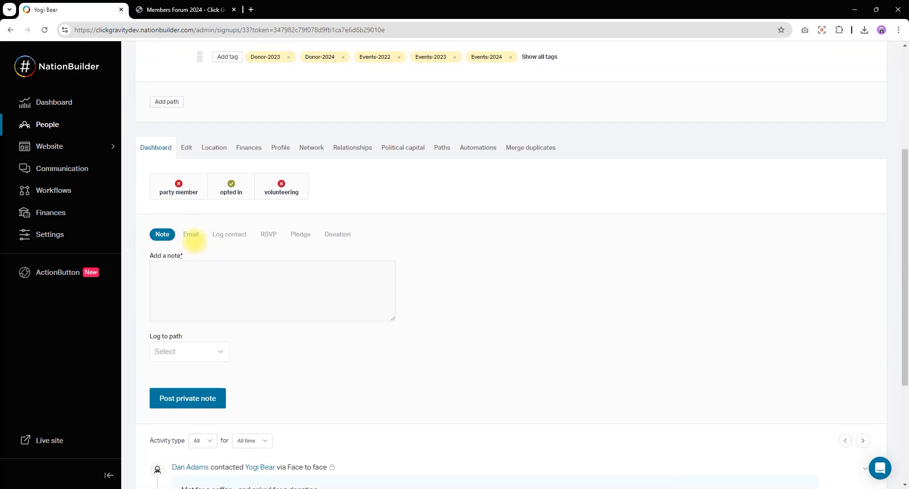
pyautogui.click(192, 234)
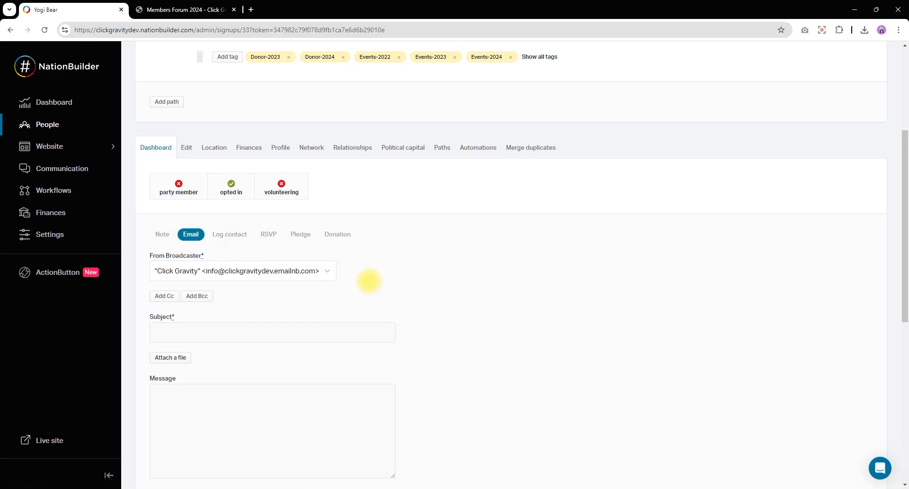
pyautogui.scroll(-2, 368, 282)
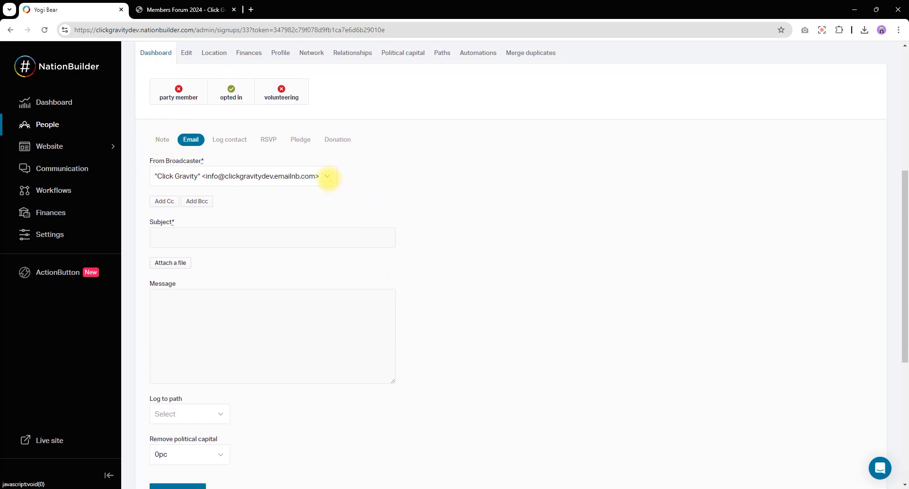
pyautogui.click(329, 176)
pyautogui.click(329, 177)
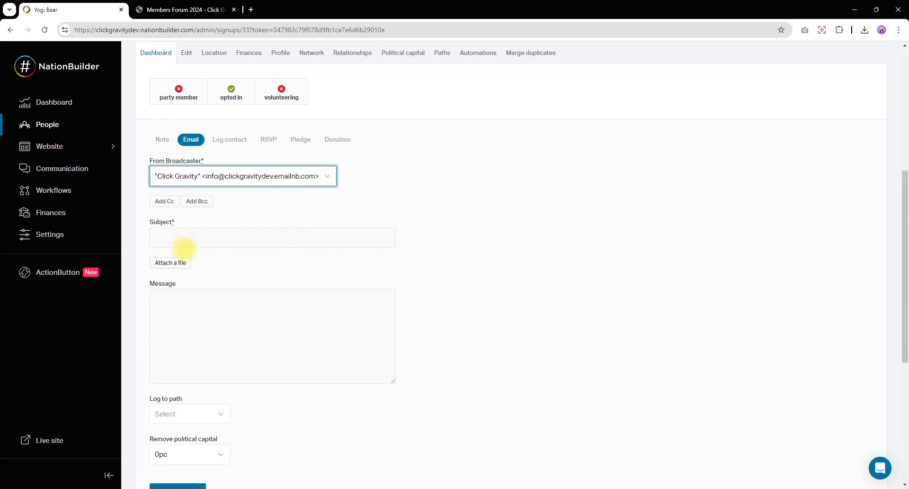
pyautogui.scroll(-1, 197, 230)
pyautogui.click(189, 188)
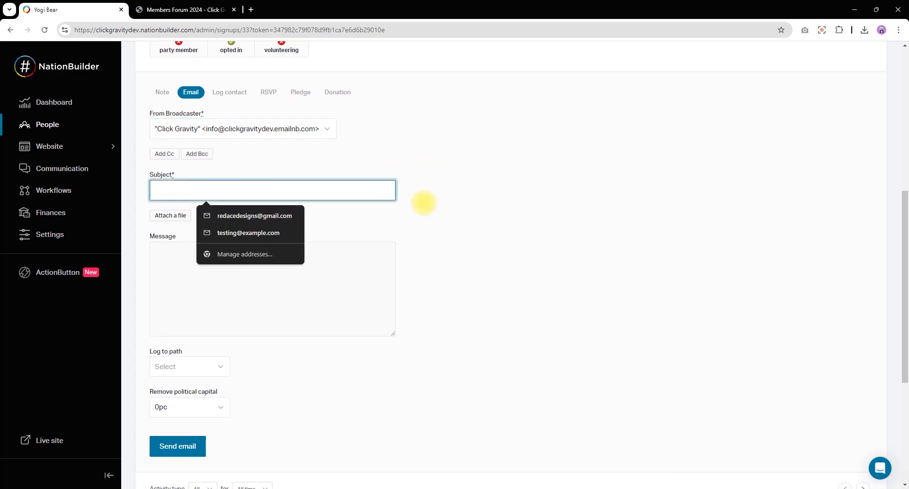
pyautogui.write('Thank you for your donation.')
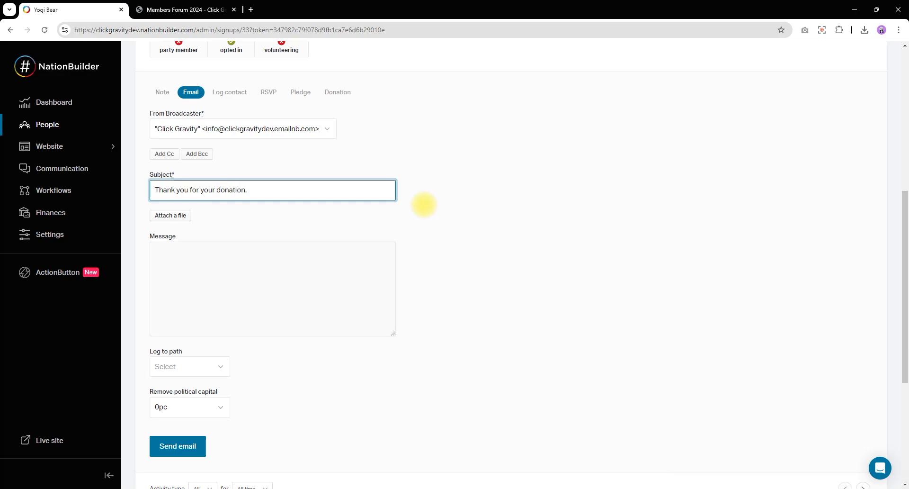
# Write the email message greeting the supporter, "Thank you for the coffee and donation of 1 honey jar.", signed for the Click Gravity Donation Team.
pyautogui.click(225, 248)
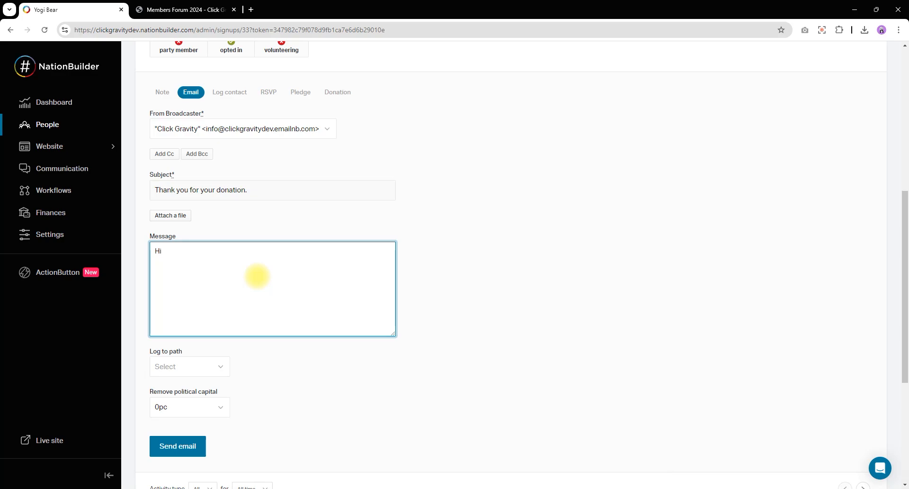
pyautogui.scroll(5, 234, 271)
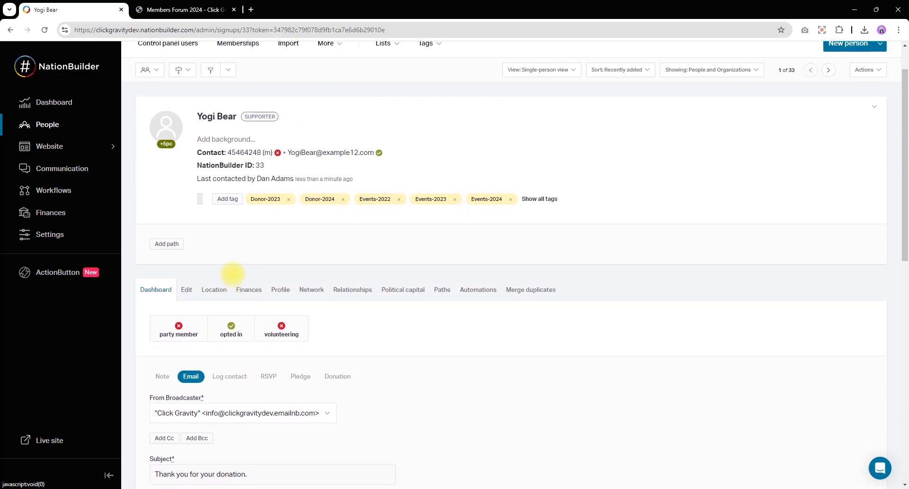
pyautogui.scroll(-3, 235, 272)
pyautogui.scroll(-2, 235, 271)
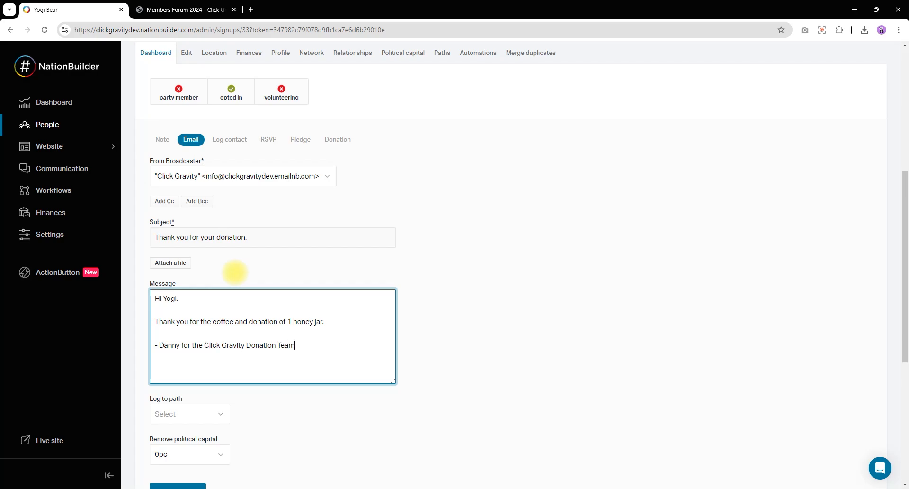
# Look through the email's Log to path options and leave the path unselected.
pyautogui.scroll(-1, 243, 298)
pyautogui.click(218, 363)
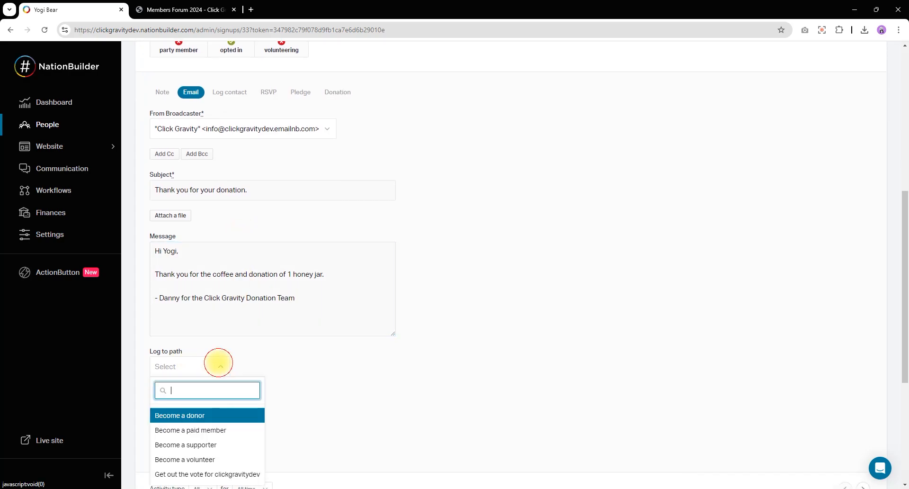
pyautogui.press('Down')
pyautogui.press('Down')
pyautogui.press('Down')
pyautogui.press('Escape')
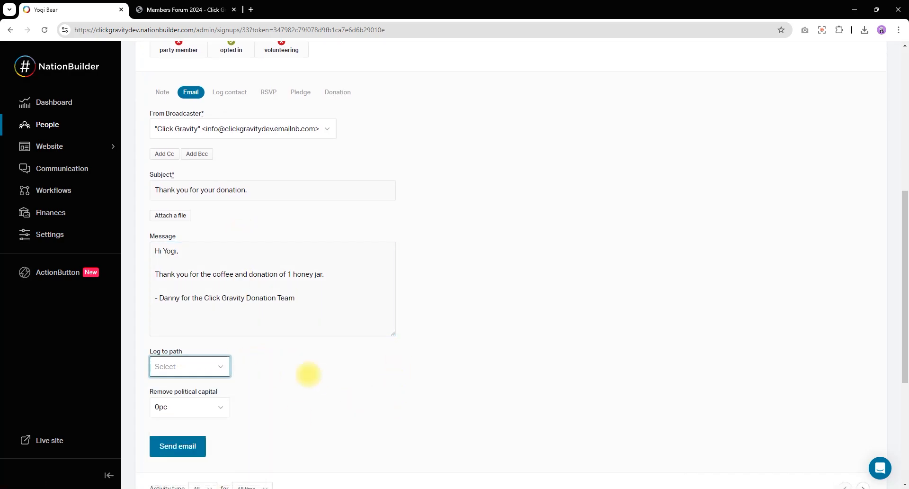
# Review the composed email against the supporter's profile and activity history, and send it.
pyautogui.scroll(-3, 306, 315)
pyautogui.scroll(3, 306, 315)
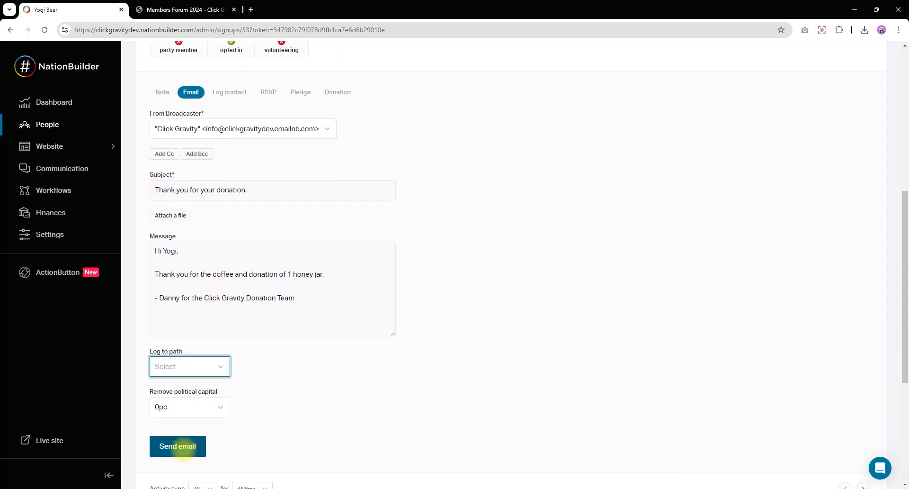
pyautogui.scroll(-5, 284, 416)
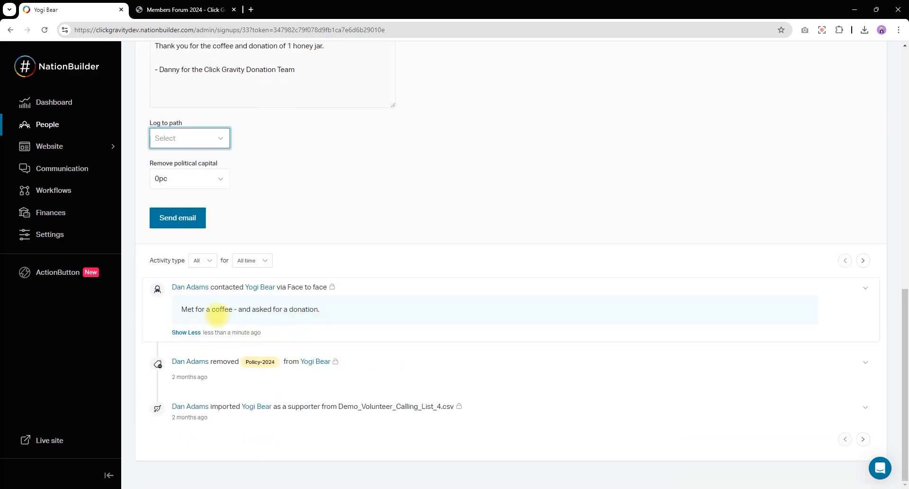
pyautogui.scroll(4, 335, 312)
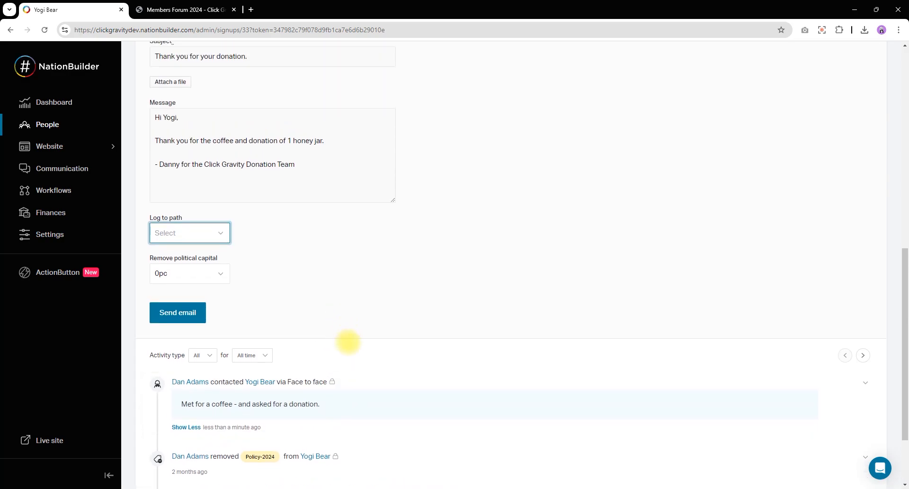
pyautogui.scroll(8, 365, 360)
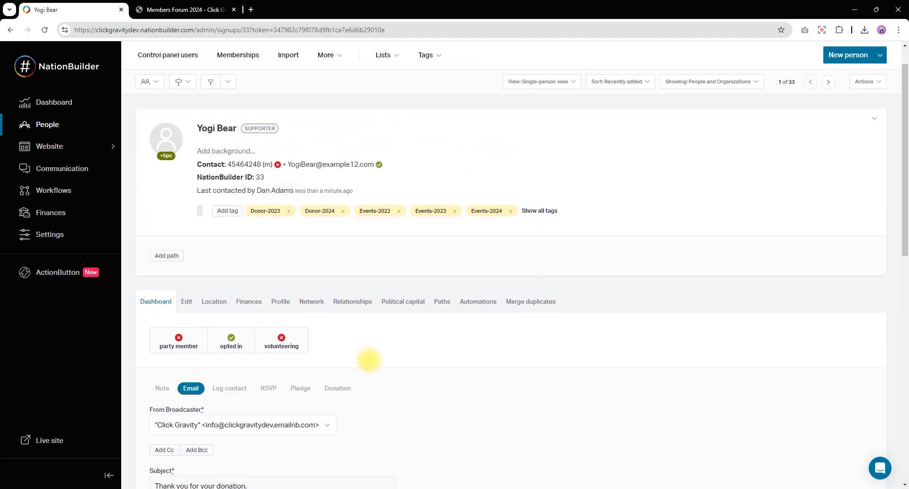
pyautogui.scroll(-12, 369, 360)
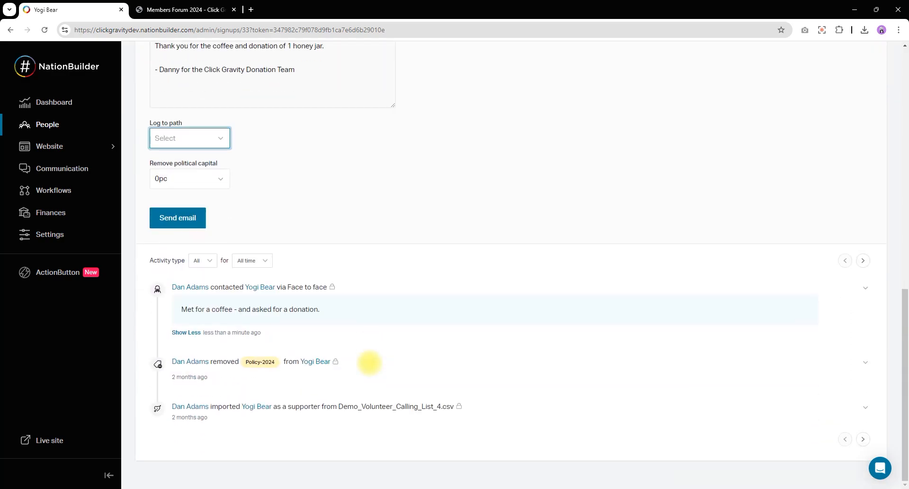
pyautogui.click(177, 220)
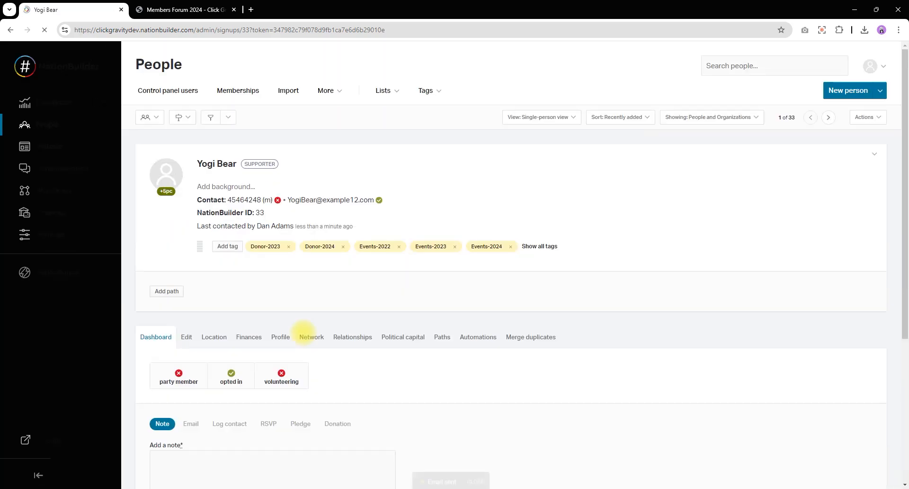
# Expand the sent email in the supporter's activity history to check its content, and hide it again.
pyautogui.scroll(-8, 321, 337)
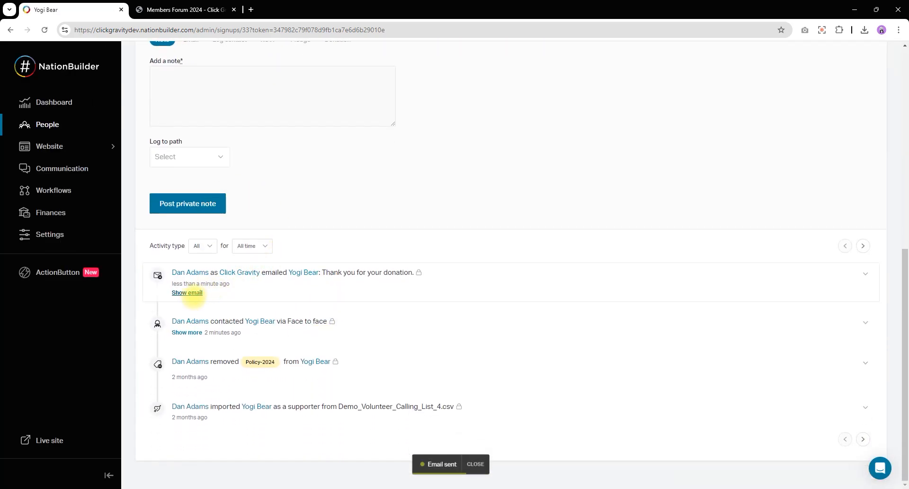
pyautogui.click(192, 293)
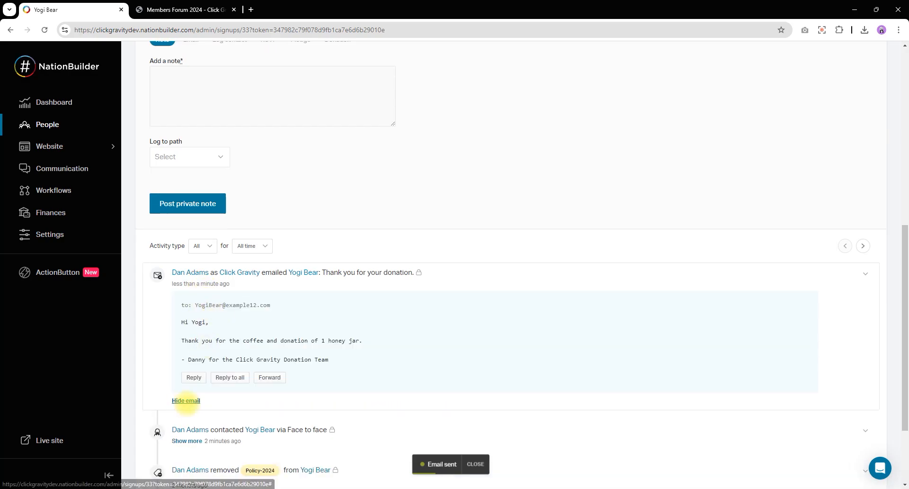
pyautogui.click(186, 400)
pyautogui.scroll(8, 396, 311)
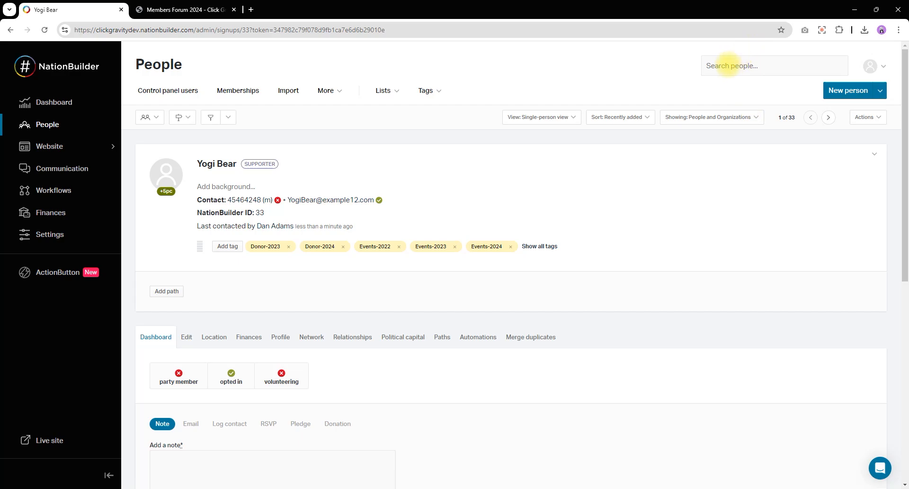
# Start a filter on the People database with a Tags (multiple) criterion.
pyautogui.click(732, 65)
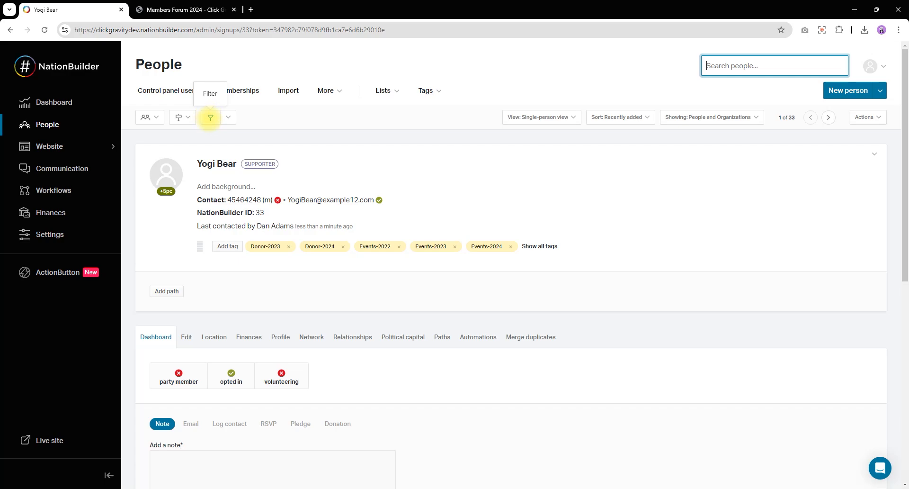
pyautogui.click(211, 118)
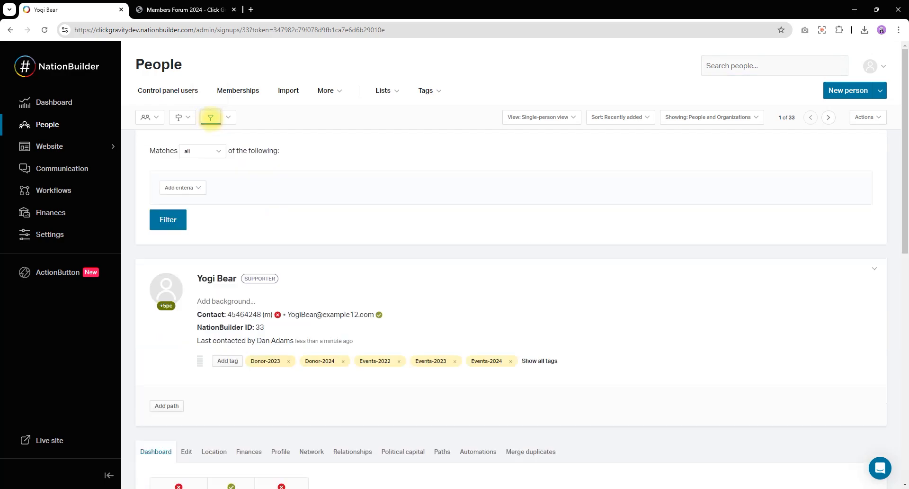
pyautogui.click(206, 183)
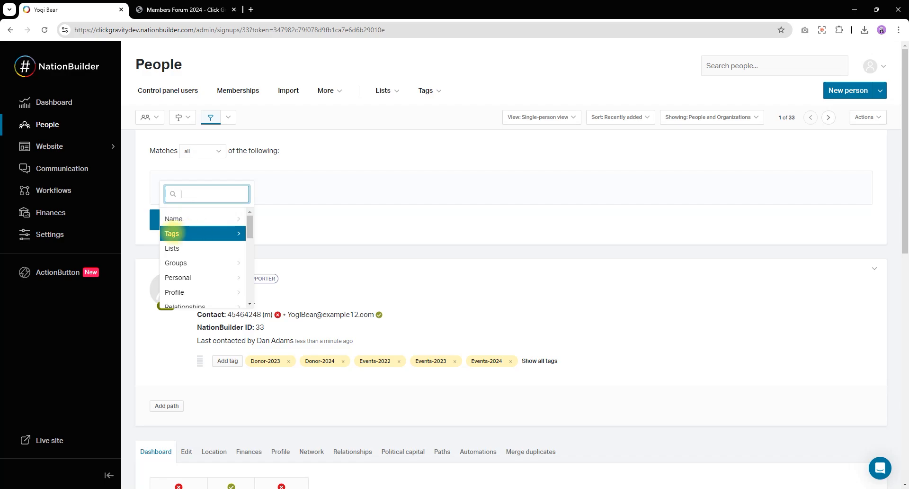
pyautogui.click(183, 233)
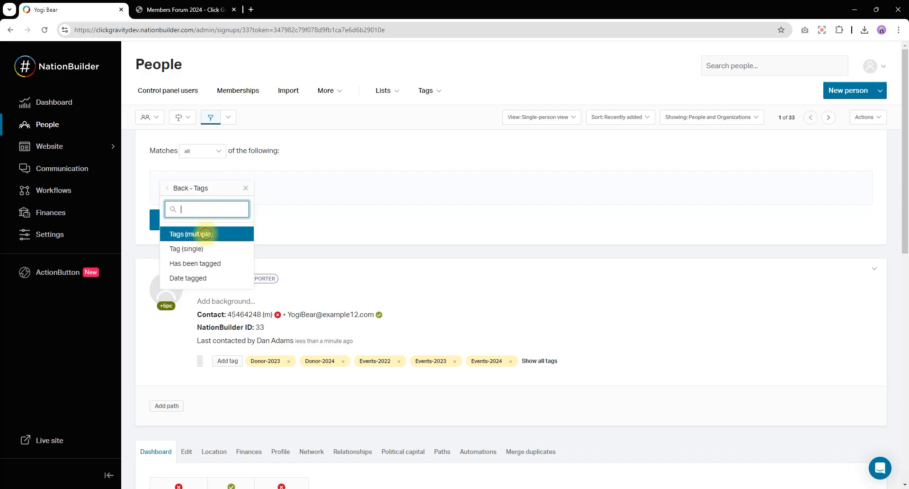
pyautogui.click(201, 233)
pyautogui.click(339, 186)
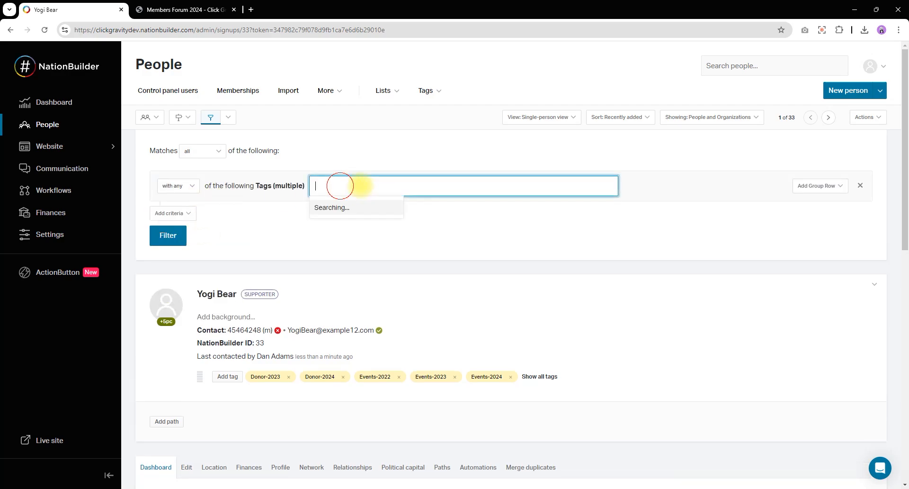
# Add the tags Donor-2024 and Membership-2023 to the criterion and apply the filter for people with any of them.
pyautogui.write('don')
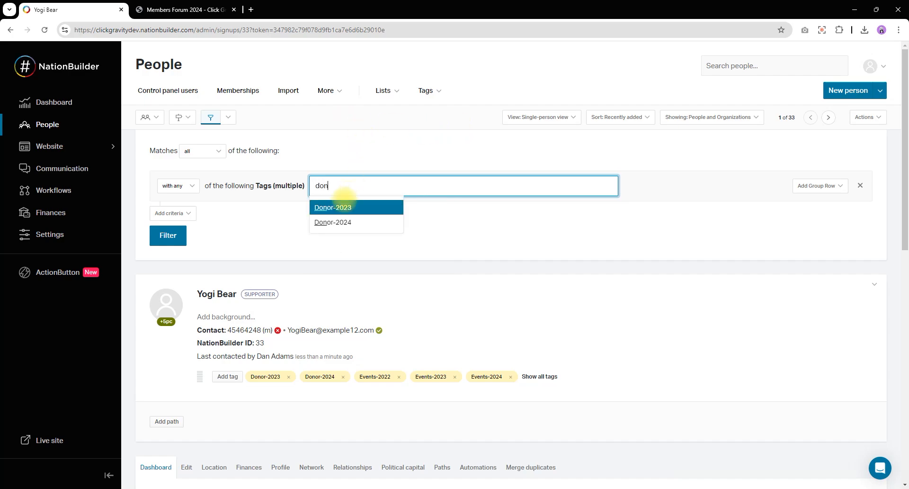
pyautogui.click(342, 221)
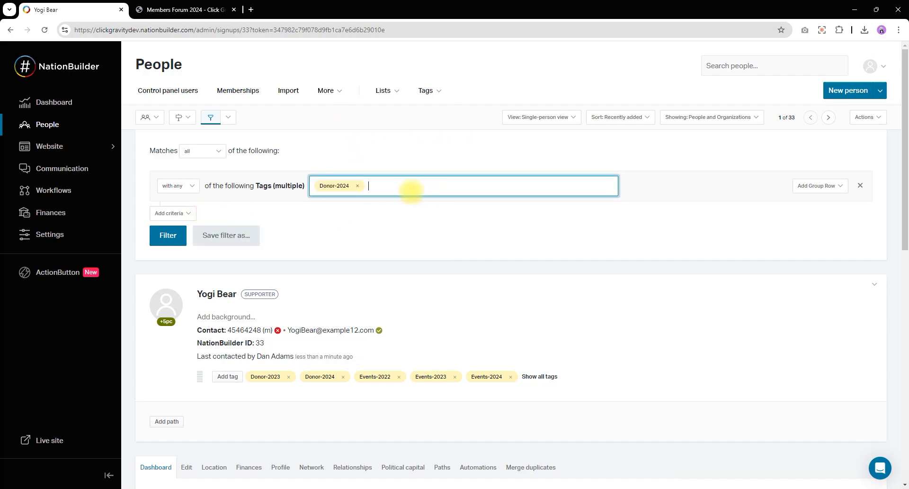
pyautogui.write('mem')
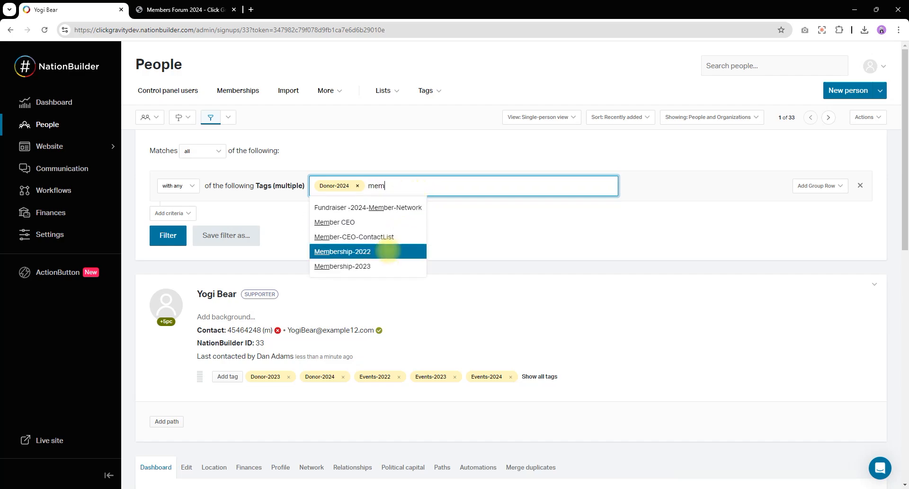
pyautogui.click(369, 266)
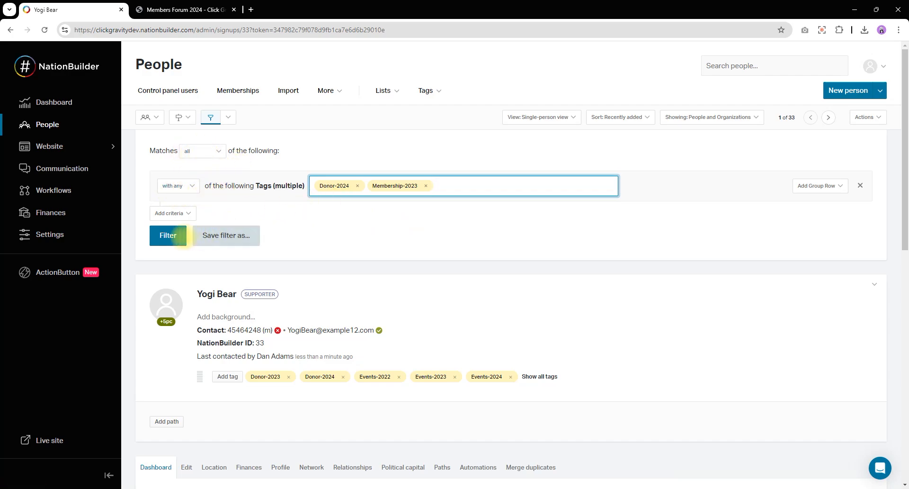
pyautogui.click(168, 235)
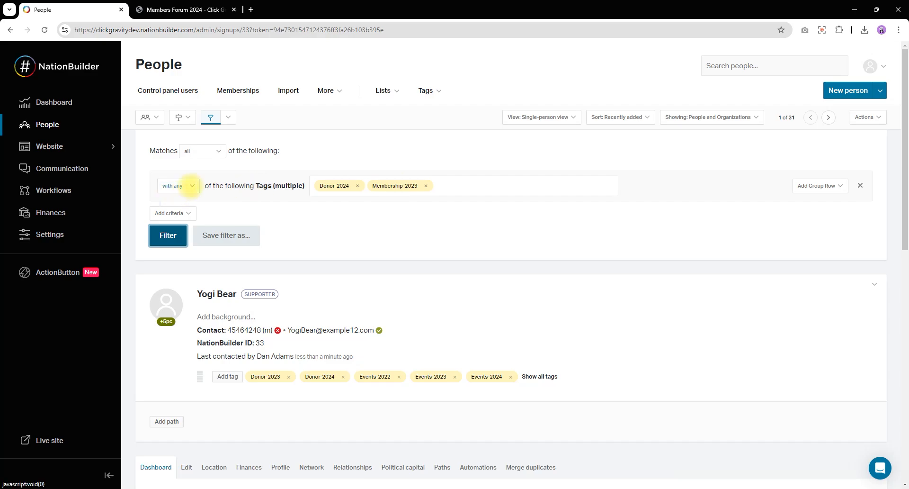
# Change the tag criterion to "with all" and reapply the filter.
pyautogui.click(191, 185)
pyautogui.click(185, 247)
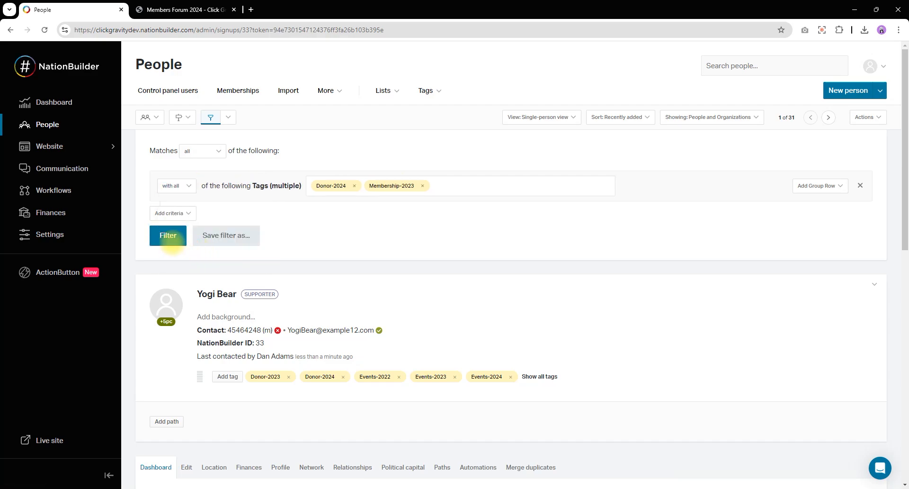
pyautogui.click(169, 235)
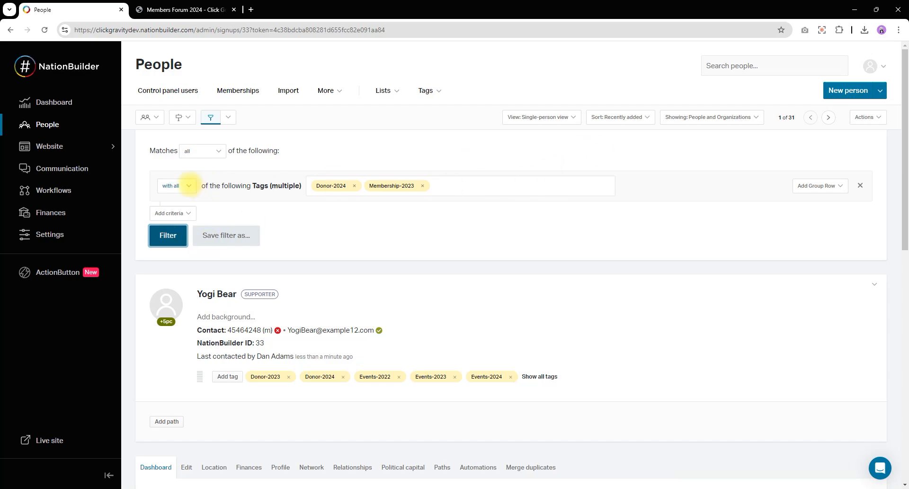
# Change the tag criterion to "with none" and reapply the filter.
pyautogui.click(189, 186)
pyautogui.click(178, 261)
pyautogui.click(168, 234)
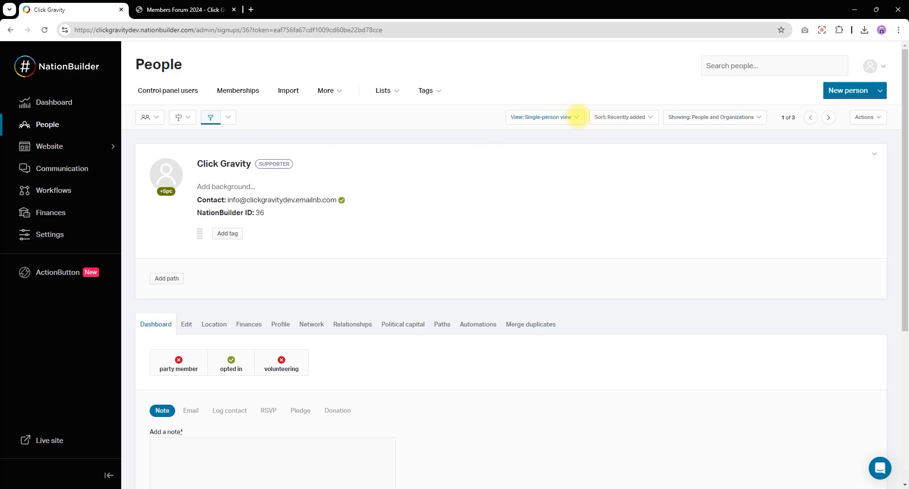
# Show the filtered people in List view and look through the matching records.
pyautogui.click(578, 117)
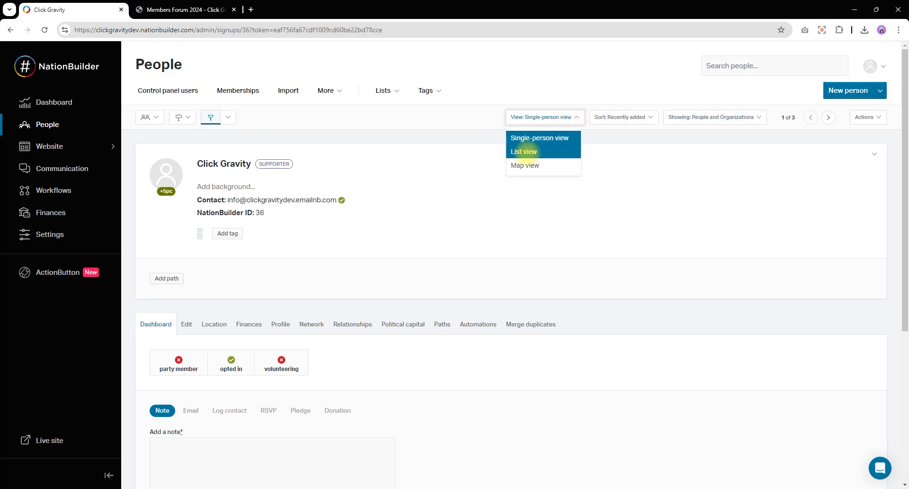
pyautogui.click(529, 152)
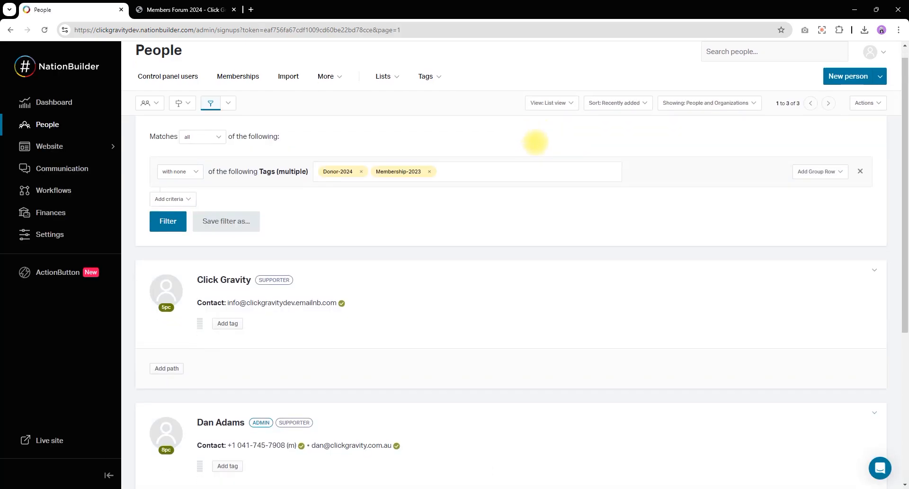
pyautogui.scroll(-5, 532, 142)
pyautogui.scroll(5, 533, 142)
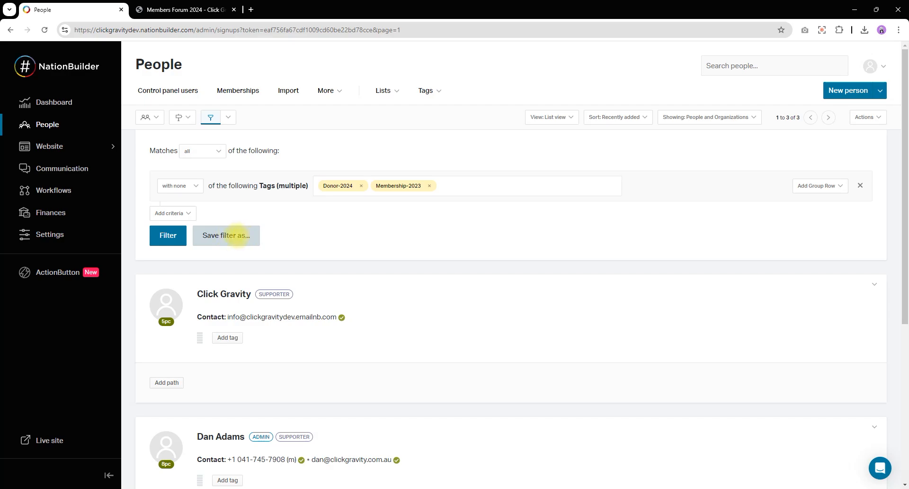
# Save the current tag filter under the name Non-Donors2024ANDNon-Members2023.
pyautogui.click(236, 234)
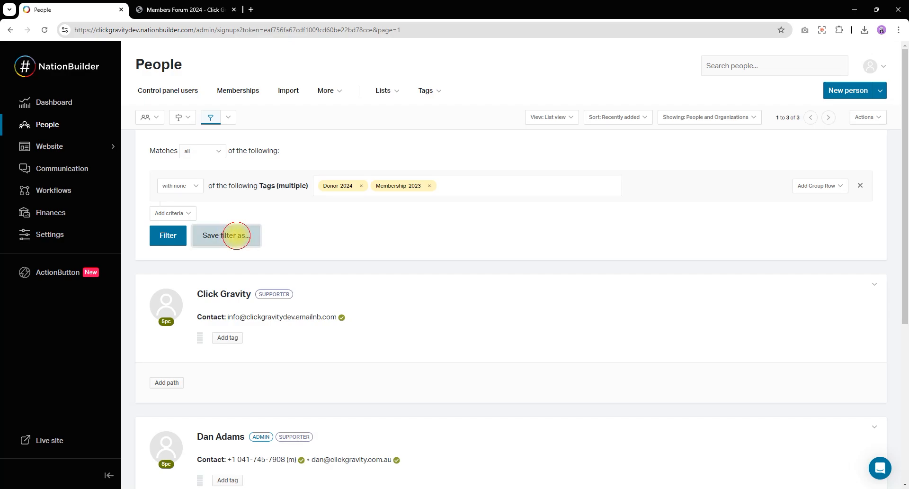
pyautogui.click(391, 262)
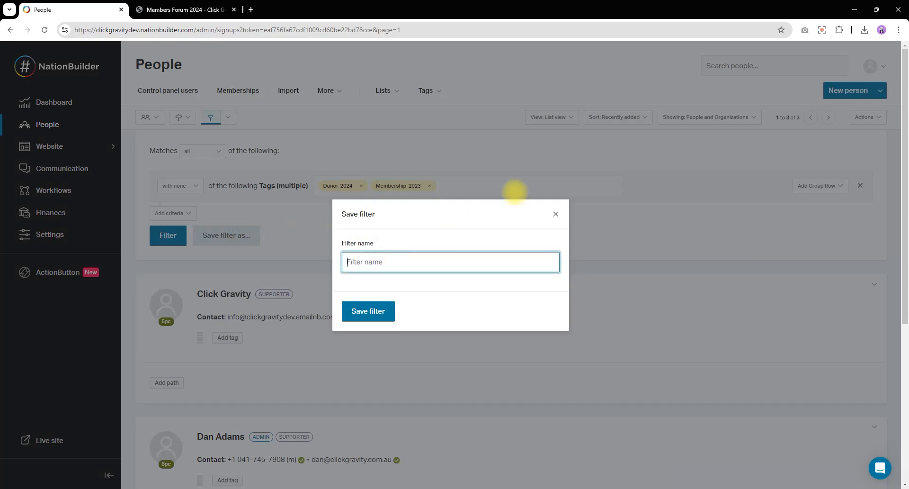
pyautogui.write('Non-Donors2024-Non-Members2023')
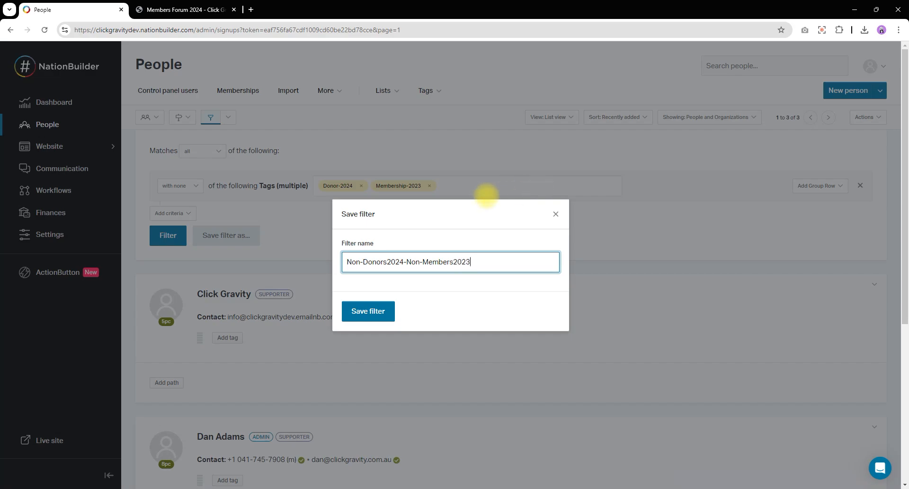
pyautogui.click(405, 262)
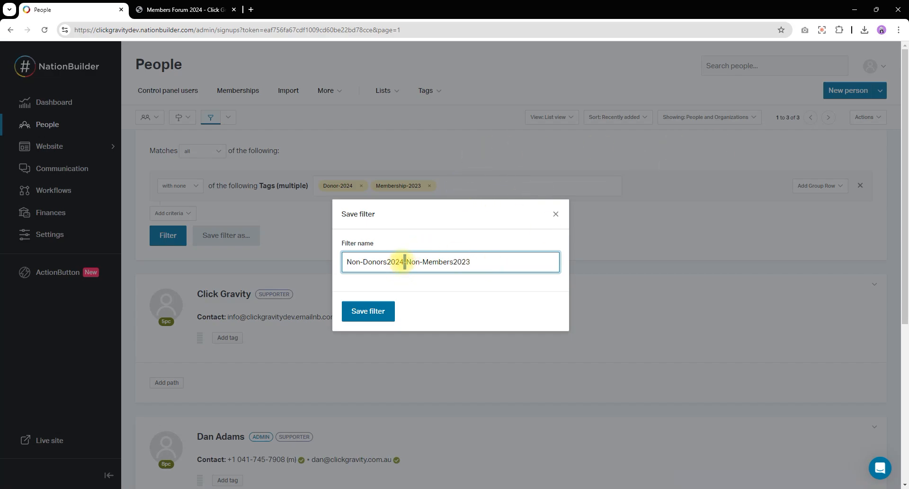
pyautogui.press('Delete')
pyautogui.write('AND')
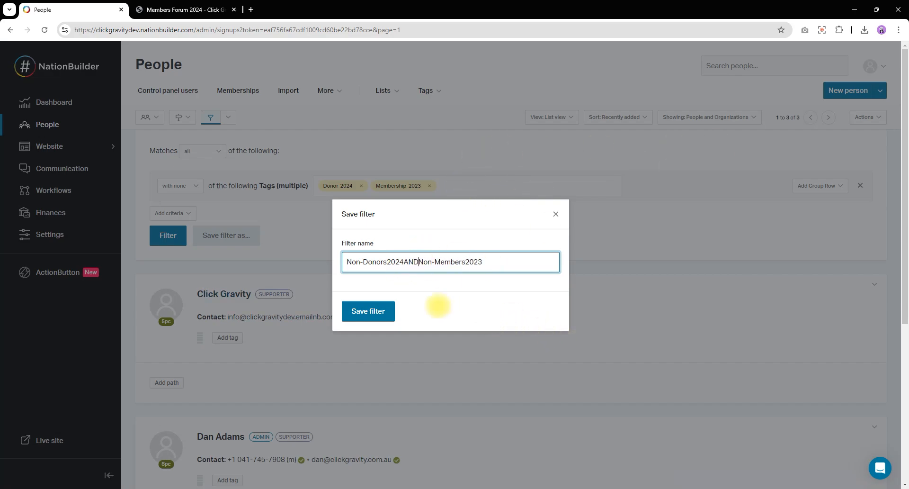
pyautogui.click(368, 311)
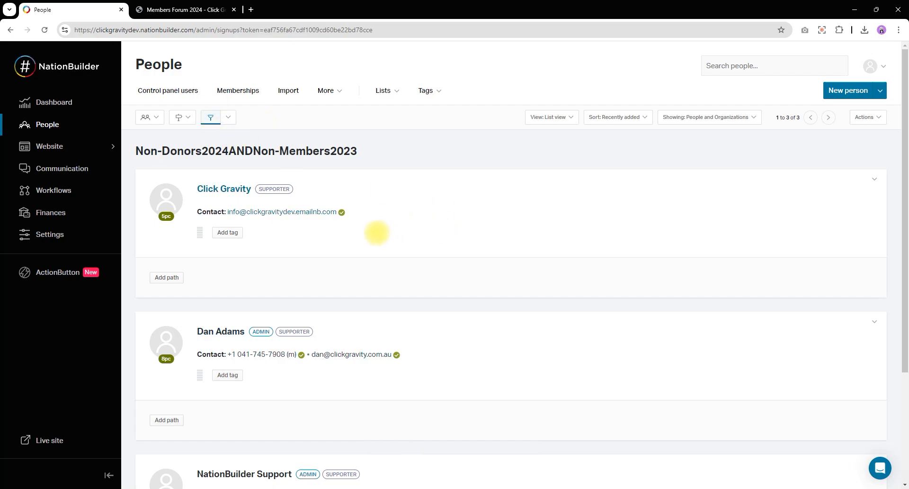
# Look through the people matching the saved filter and check which bulk actions are available for them.
pyautogui.scroll(-3, 375, 229)
pyautogui.scroll(3, 231, 260)
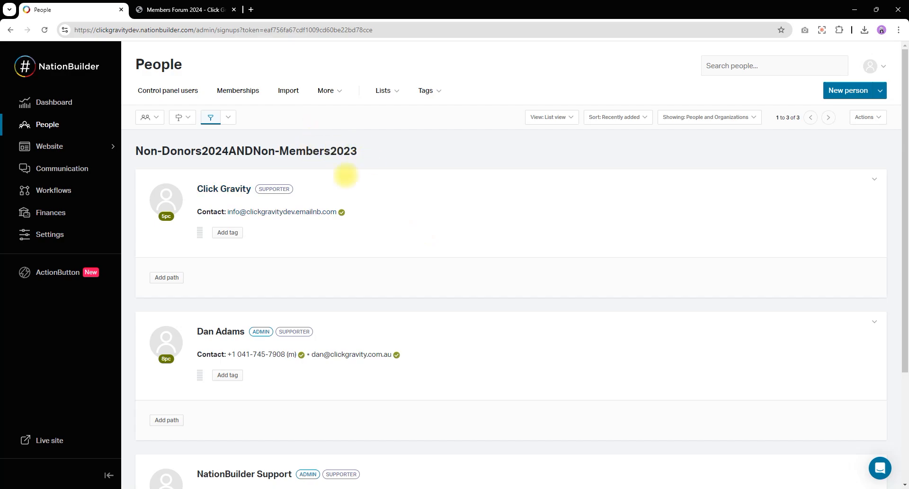
pyautogui.scroll(-3, 524, 246)
pyautogui.scroll(2, 506, 242)
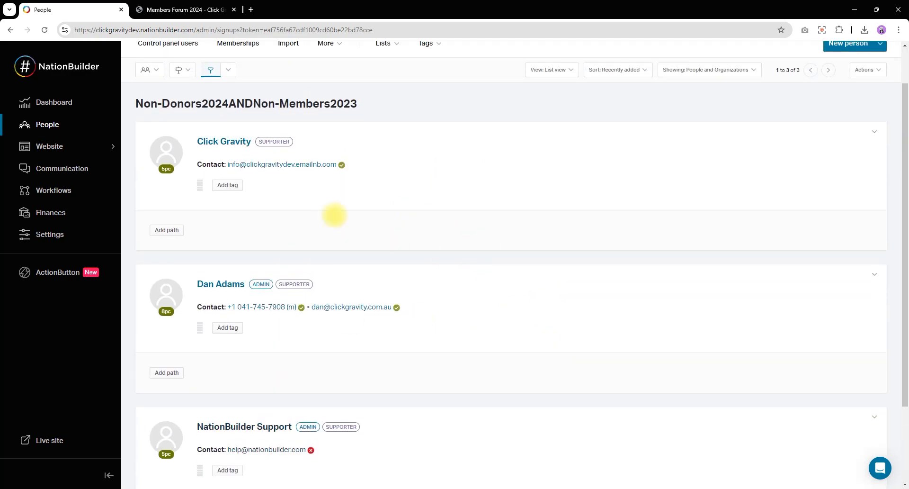
pyautogui.scroll(1, 431, 215)
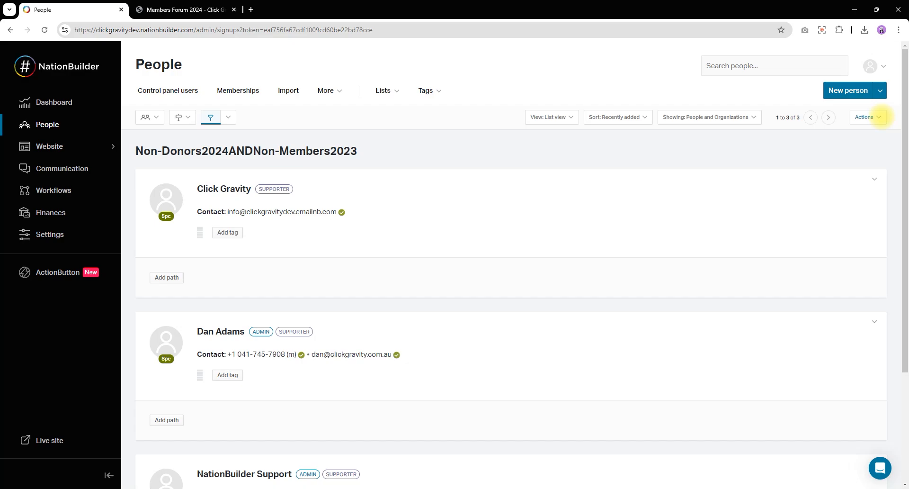
pyautogui.click(879, 116)
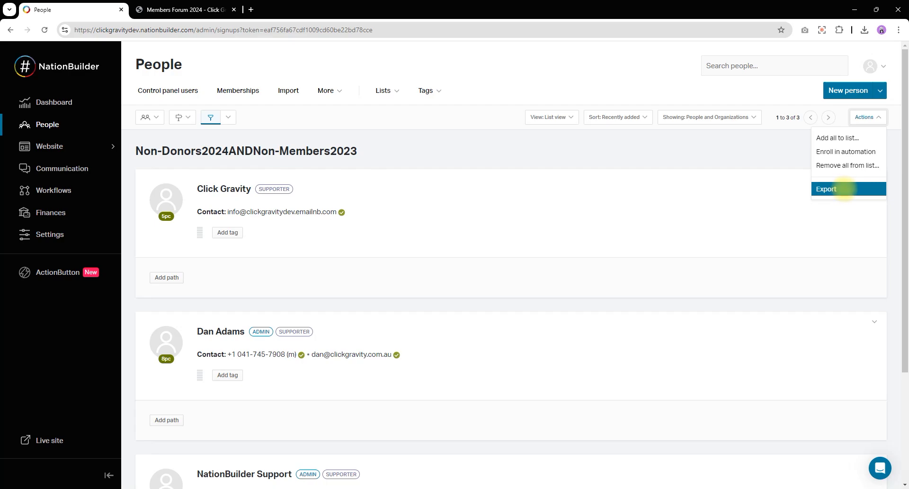
pyautogui.click(507, 158)
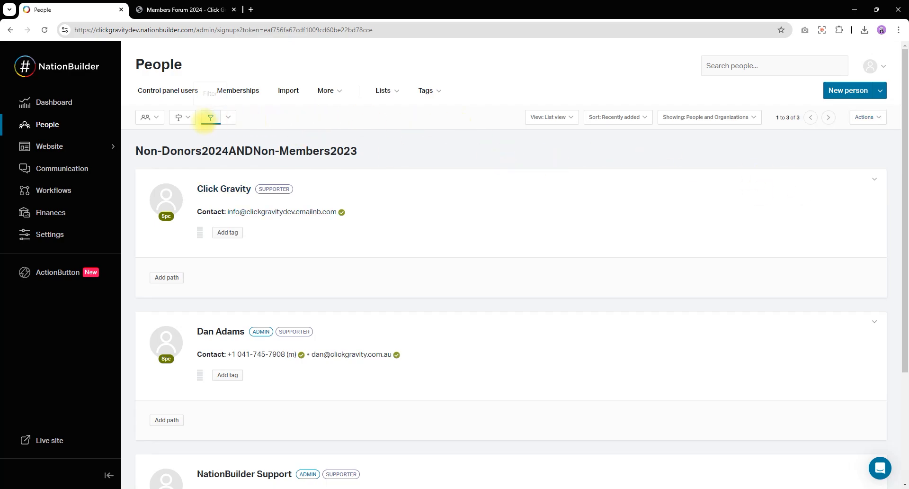
# Replace the Donor-2024 and Membership-2023 tags in the filter criterion with Volunteer-2024 and apply the filter.
pyautogui.click(211, 117)
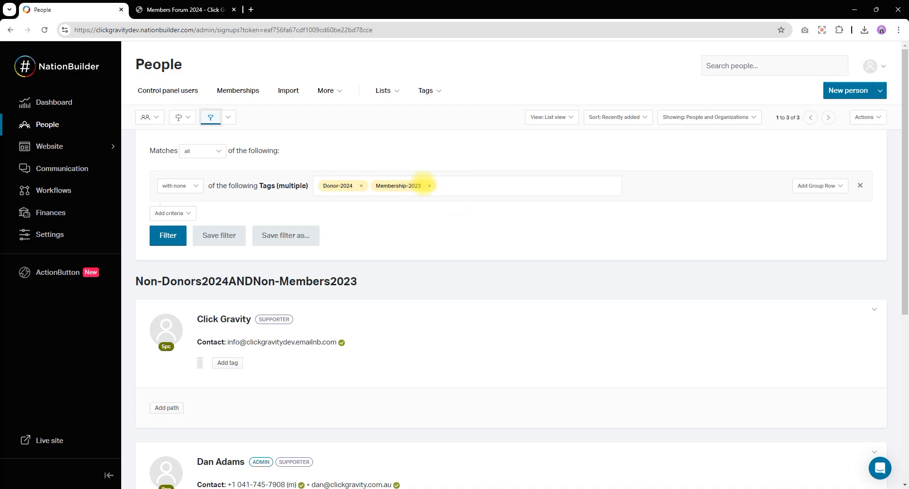
pyautogui.click(428, 185)
pyautogui.click(361, 186)
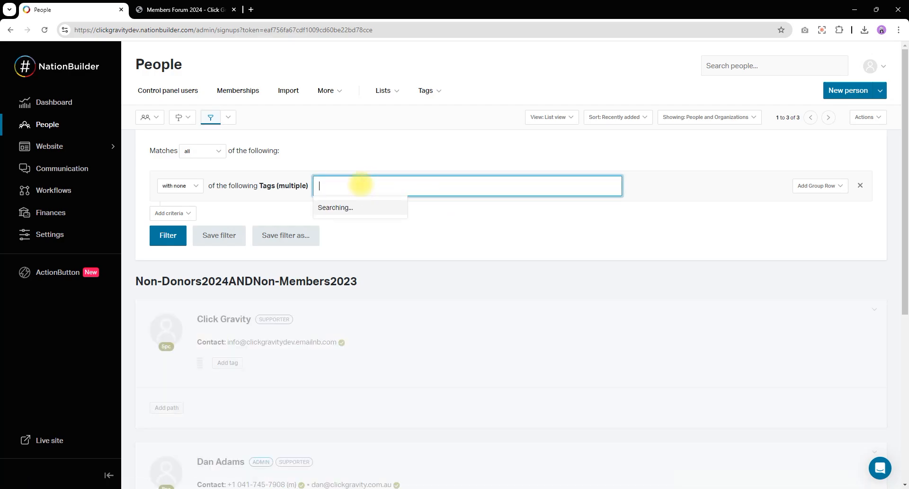
pyautogui.write('vol')
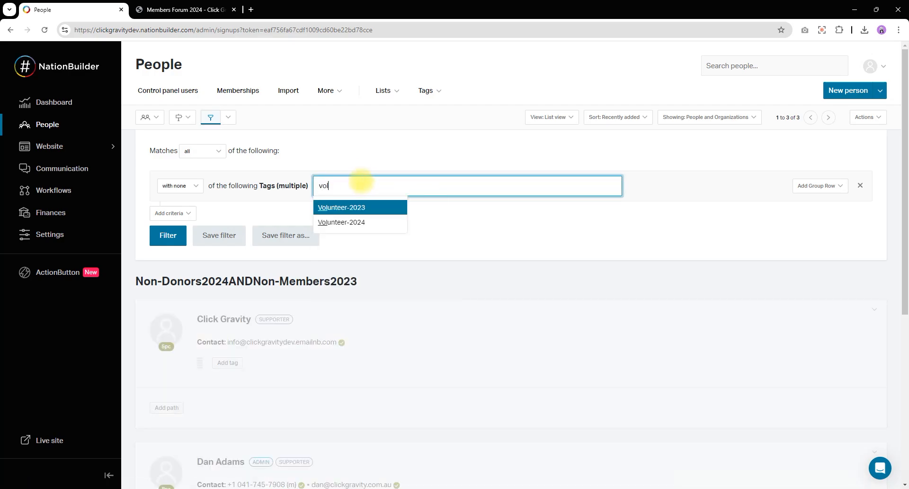
pyautogui.click(344, 221)
pyautogui.click(167, 235)
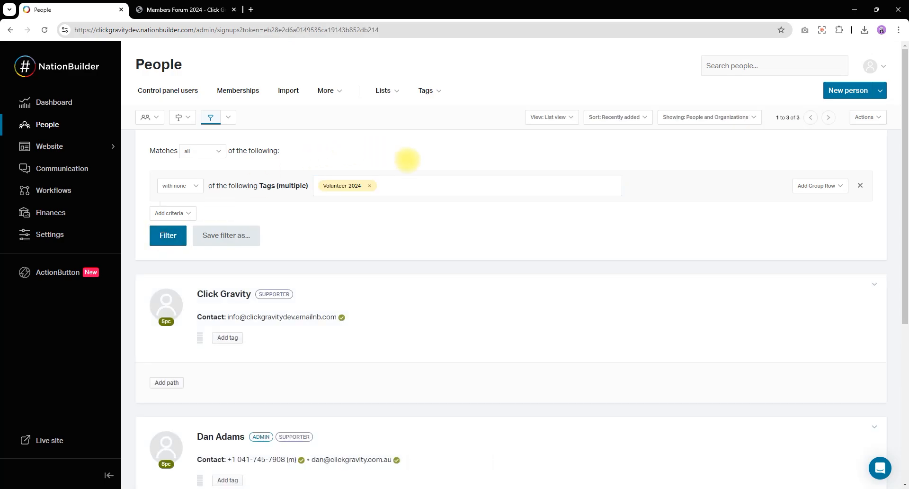
# Change the Volunteer-2024 tag criterion to "with all" and reapply the filter.
pyautogui.click(179, 186)
pyautogui.click(173, 244)
pyautogui.click(174, 241)
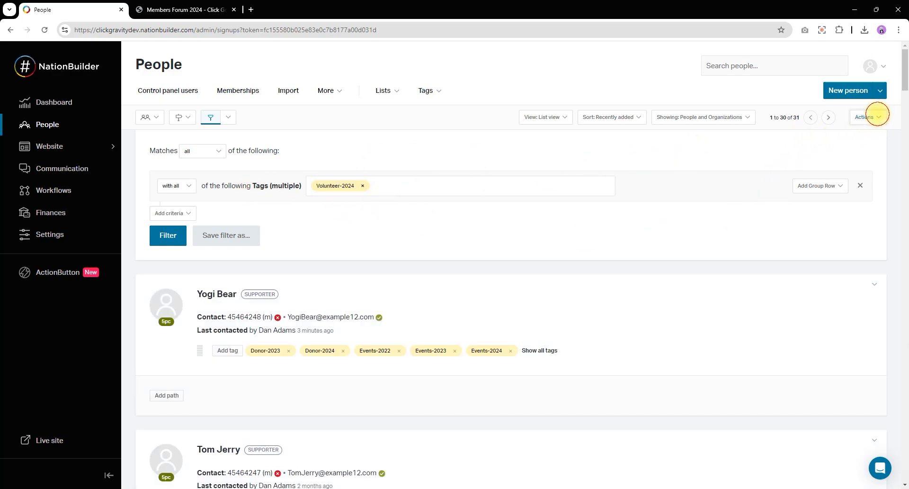
# Add all the filtered people to a new list named Volunteers-2024-Call-List-August.
pyautogui.click(877, 114)
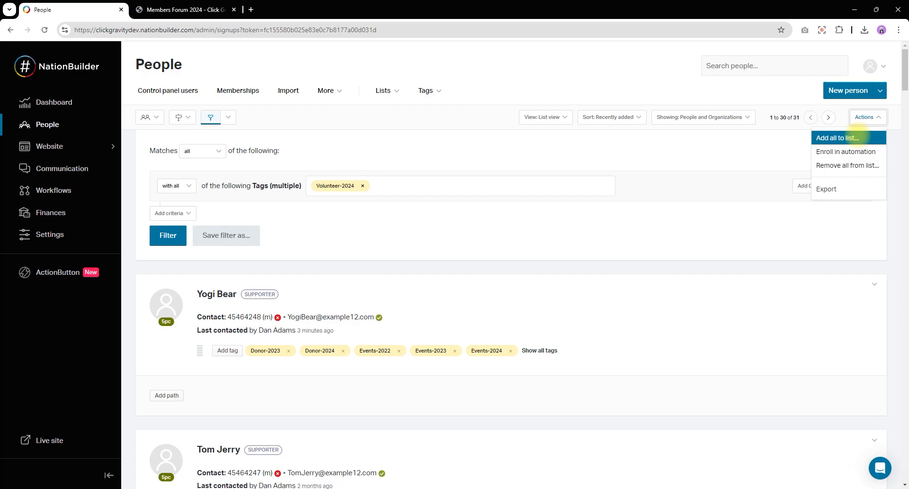
pyautogui.click(852, 137)
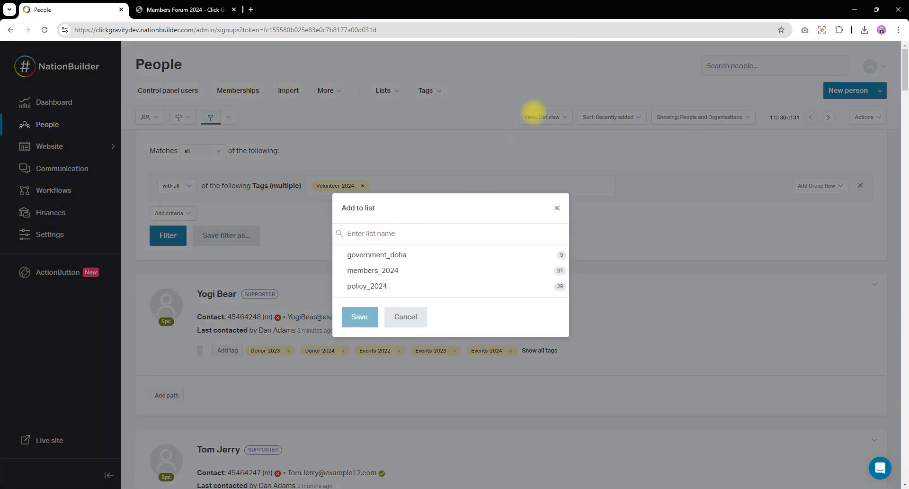
pyautogui.write('Volunteer')
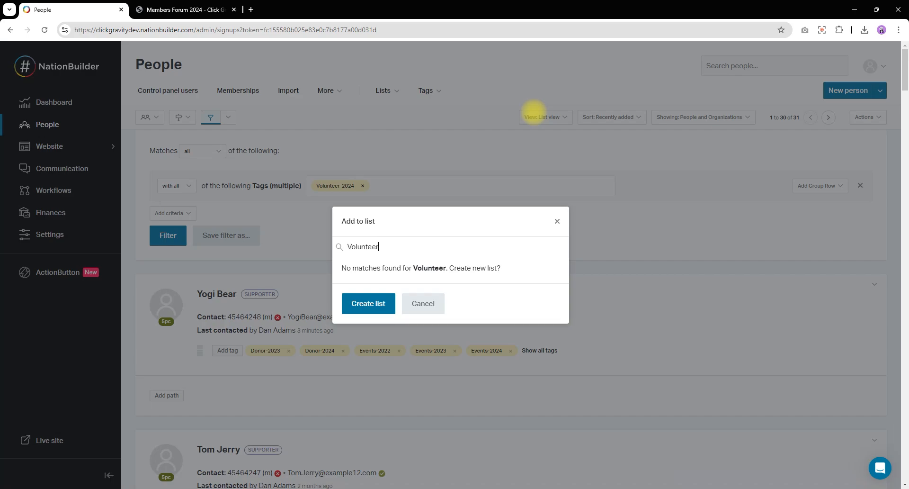
pyautogui.write('s-2024-')
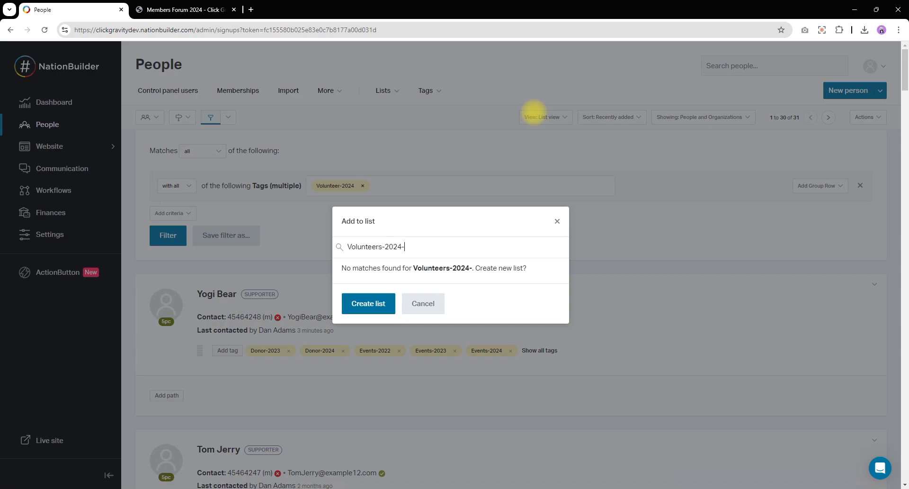
pyautogui.write('Call-Lis')
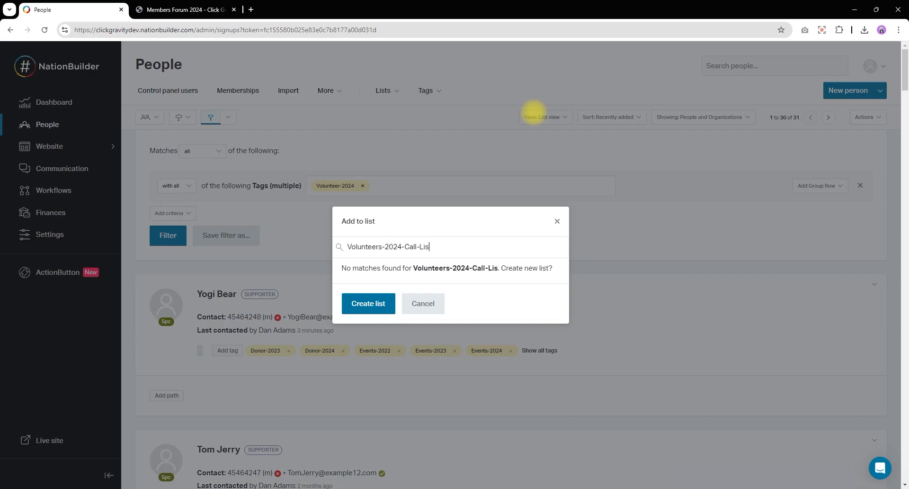
pyautogui.write('t-August')
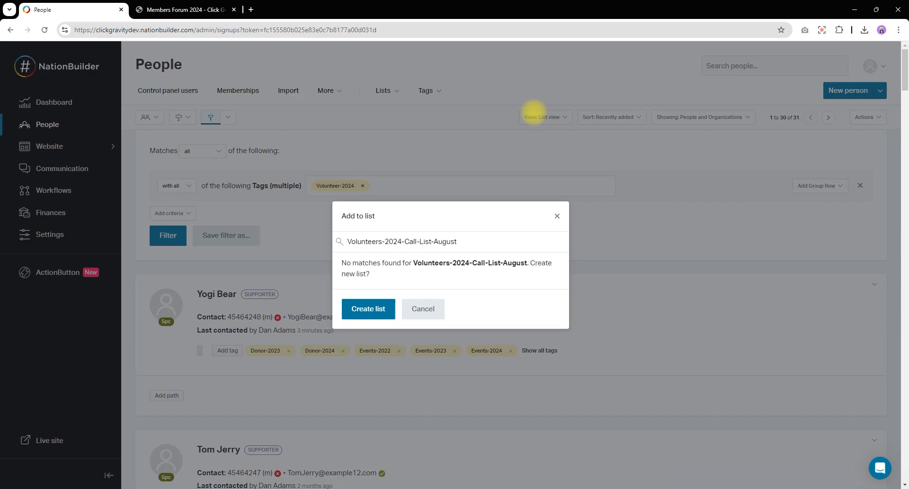
pyautogui.hotkey('ctrl', 'a')
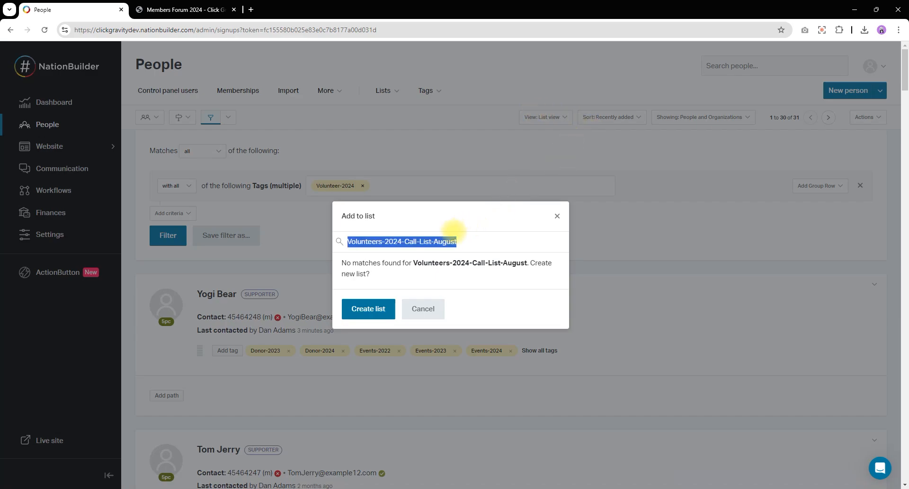
pyautogui.click(459, 241)
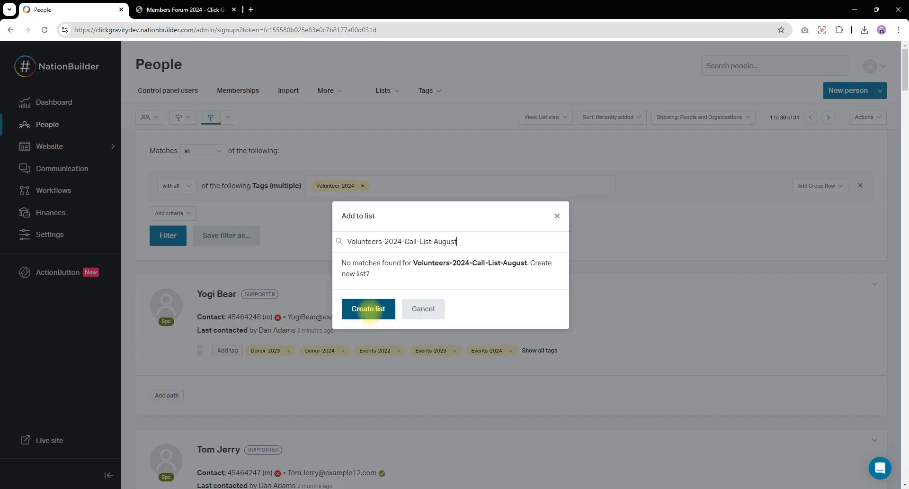
pyautogui.click(369, 308)
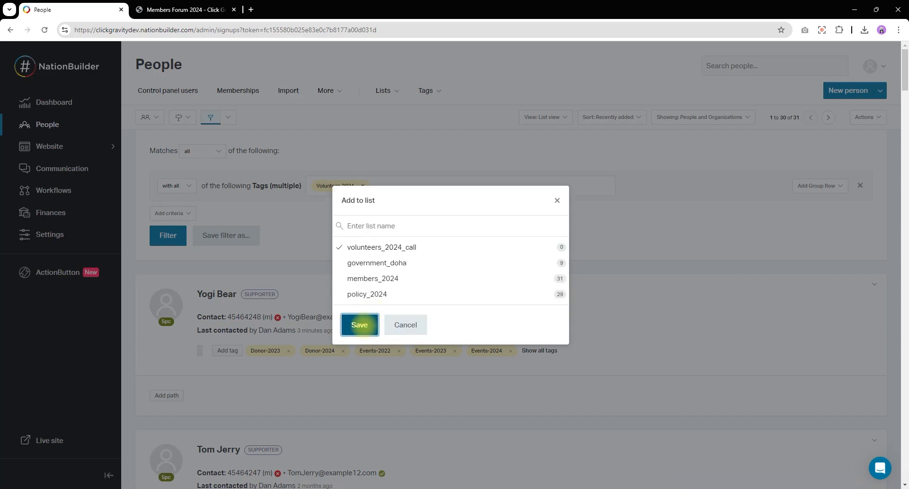
pyautogui.click(359, 325)
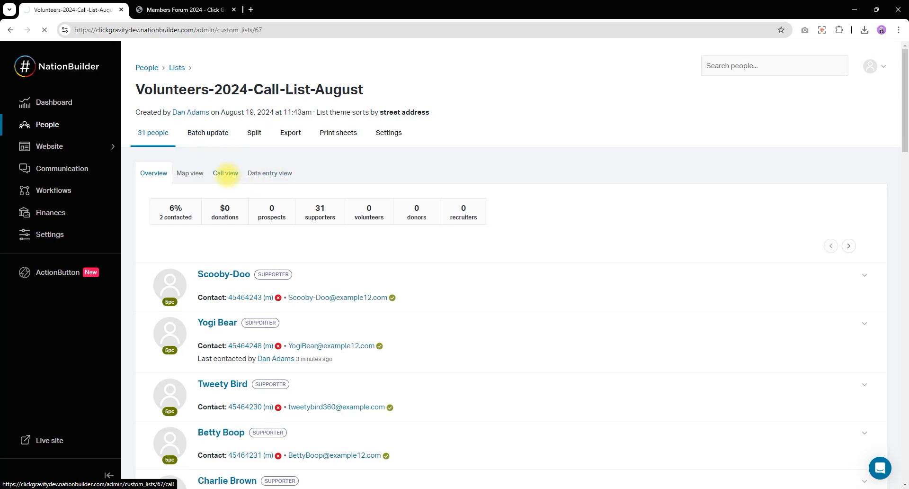
# Examine the call-logging forms, contact details and tags of the people in the volunteer list's Call view.
pyautogui.scroll(-2, 295, 197)
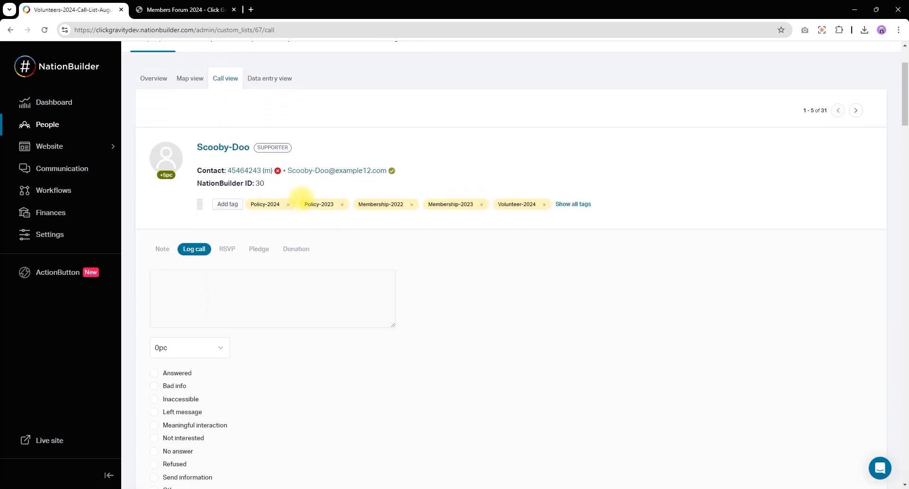
pyautogui.scroll(-2, 312, 199)
pyautogui.scroll(1, 329, 205)
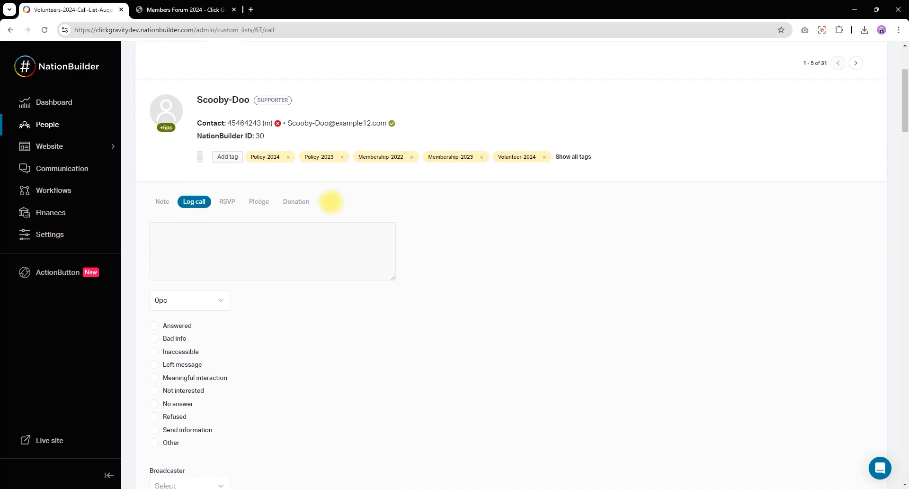
pyautogui.scroll(1, 326, 200)
pyautogui.scroll(-3, 322, 192)
pyautogui.scroll(2, 321, 193)
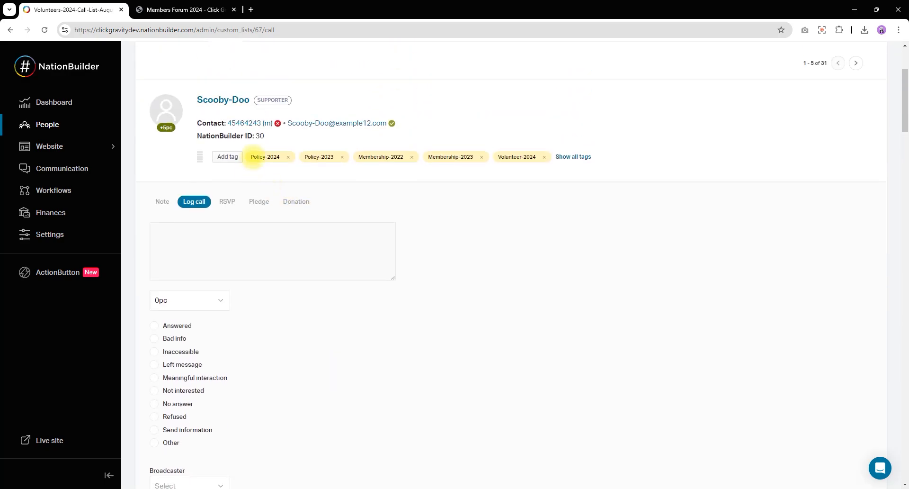
pyautogui.scroll(-7, 314, 178)
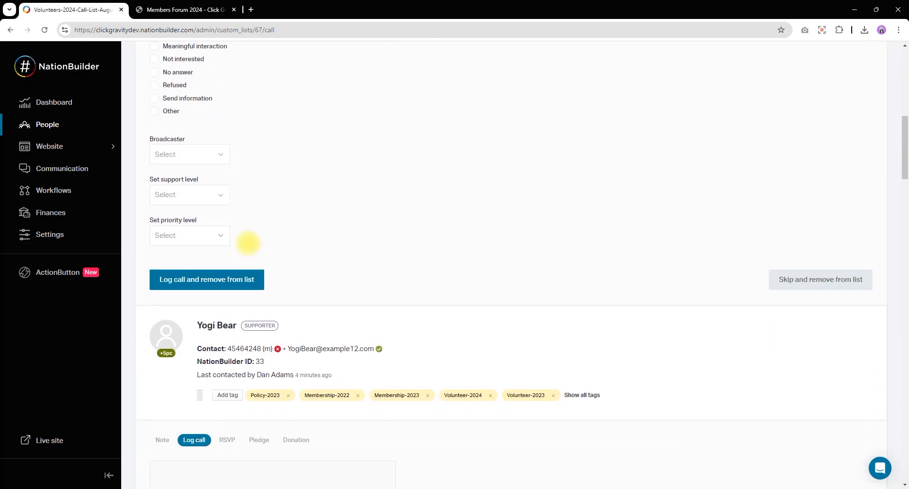
pyautogui.scroll(6, 218, 234)
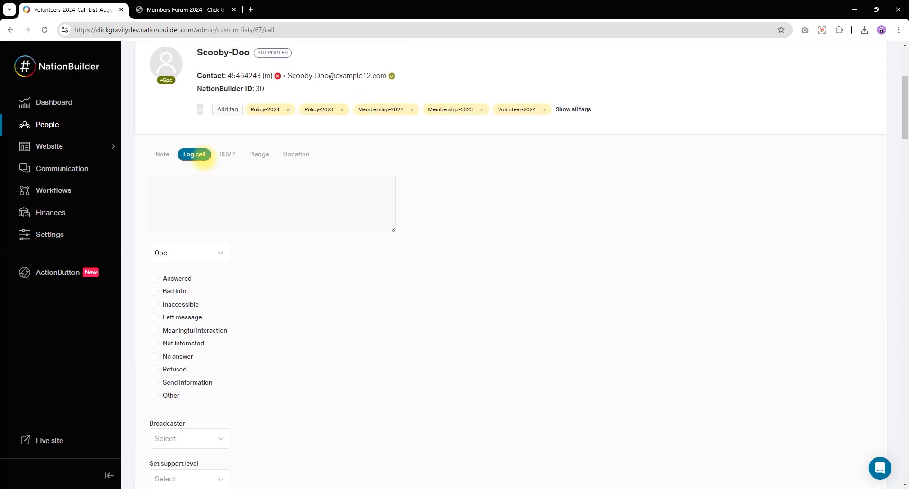
pyautogui.scroll(-7, 204, 156)
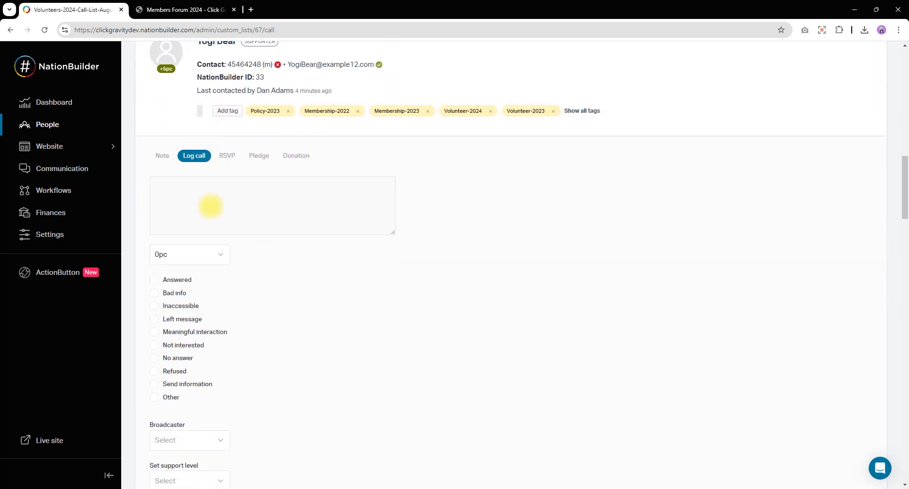
pyautogui.scroll(-11, 228, 205)
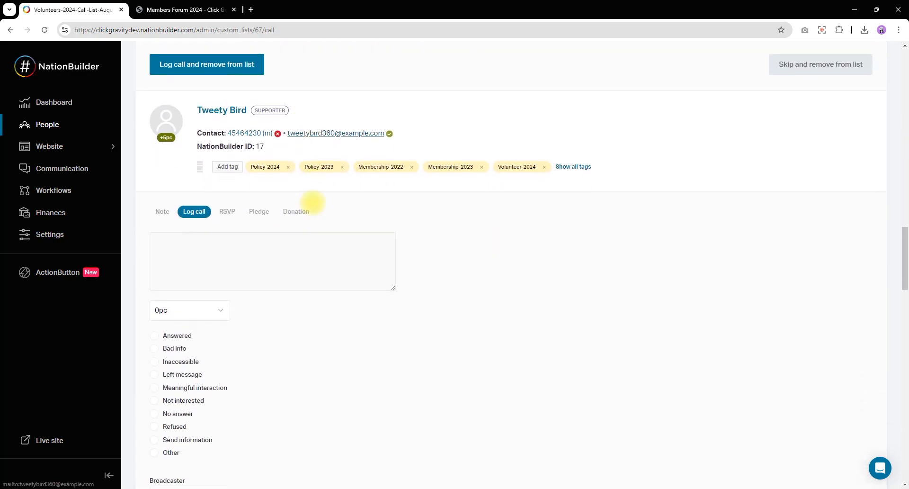
pyautogui.scroll(-2, 237, 216)
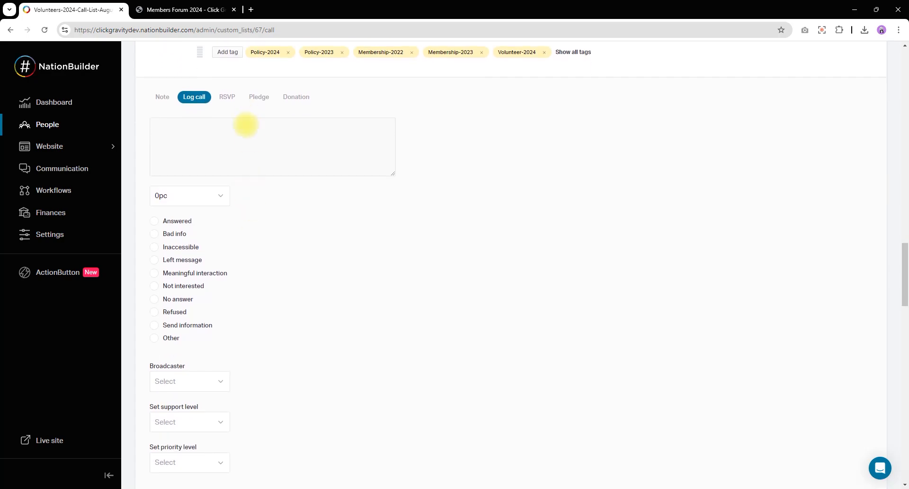
pyautogui.scroll(-9, 246, 125)
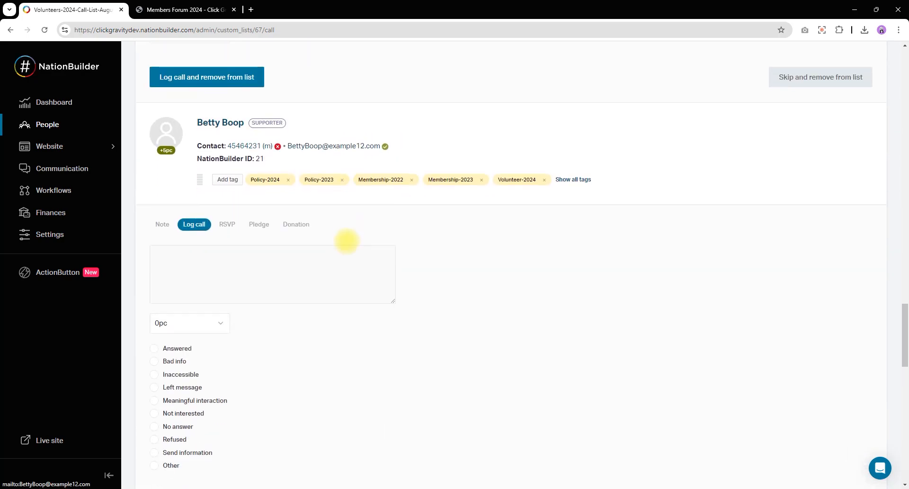
# Look through the call entries and call-logging options for the people in the volunteers call list.
pyautogui.scroll(-12, 347, 242)
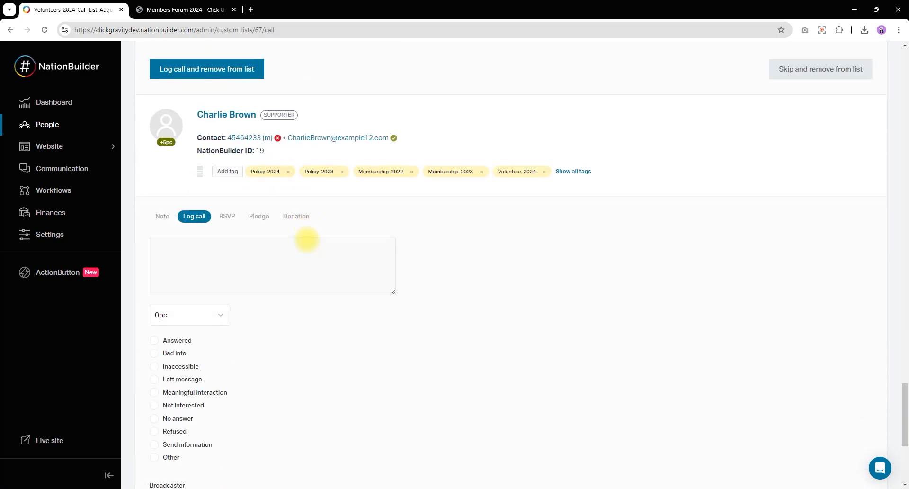
pyautogui.scroll(-5, 307, 240)
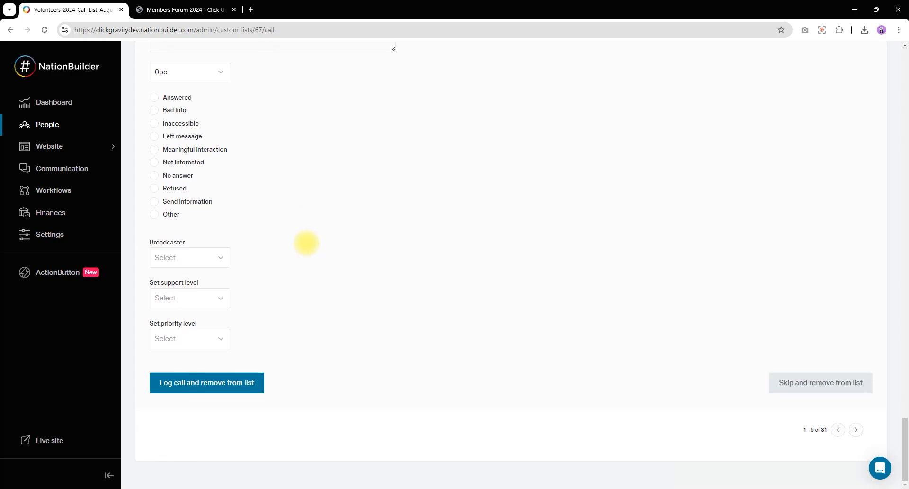
pyautogui.scroll(20, 307, 242)
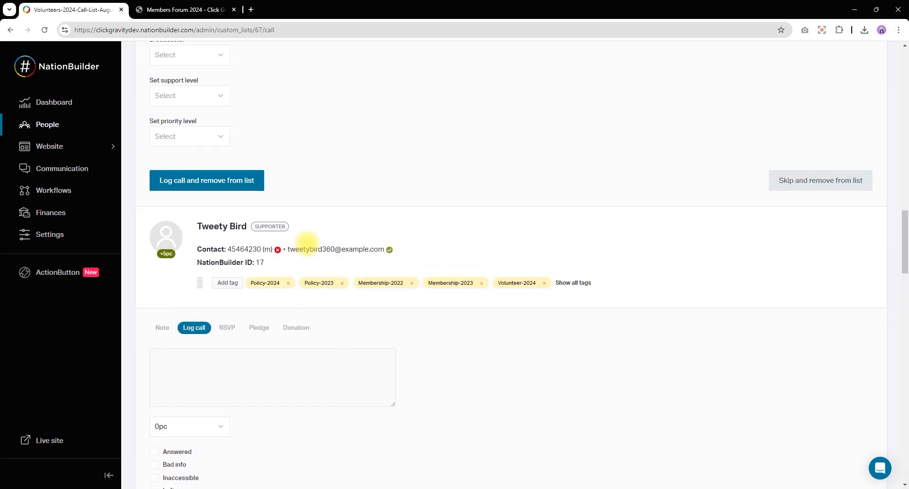
pyautogui.scroll(7, 307, 242)
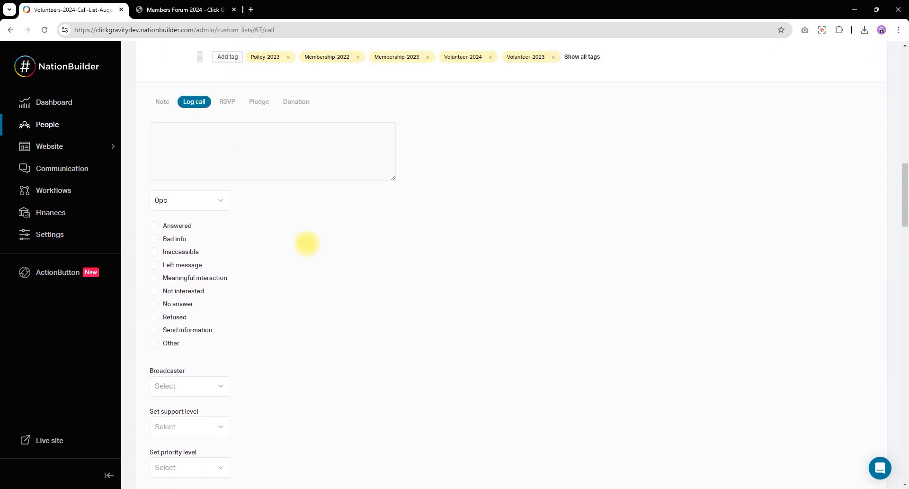
pyautogui.scroll(2, 307, 244)
pyautogui.scroll(-5, 296, 289)
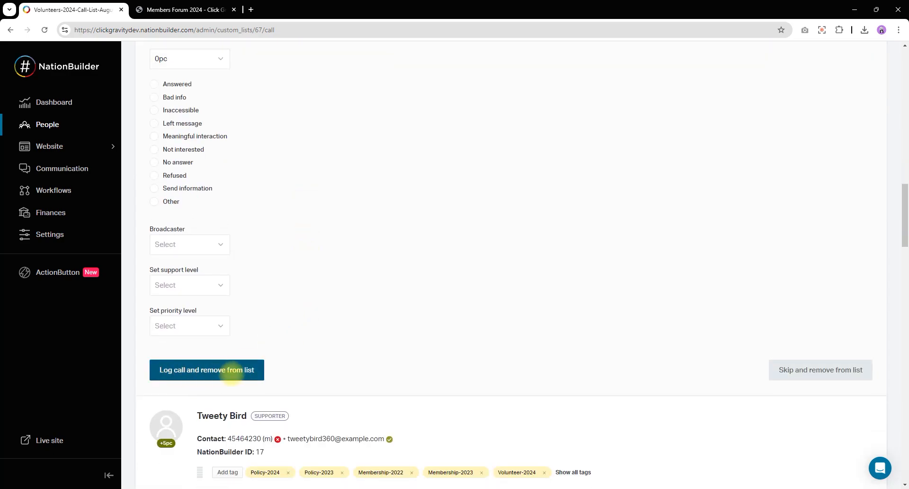
pyautogui.scroll(5, 298, 339)
pyautogui.scroll(15, 298, 339)
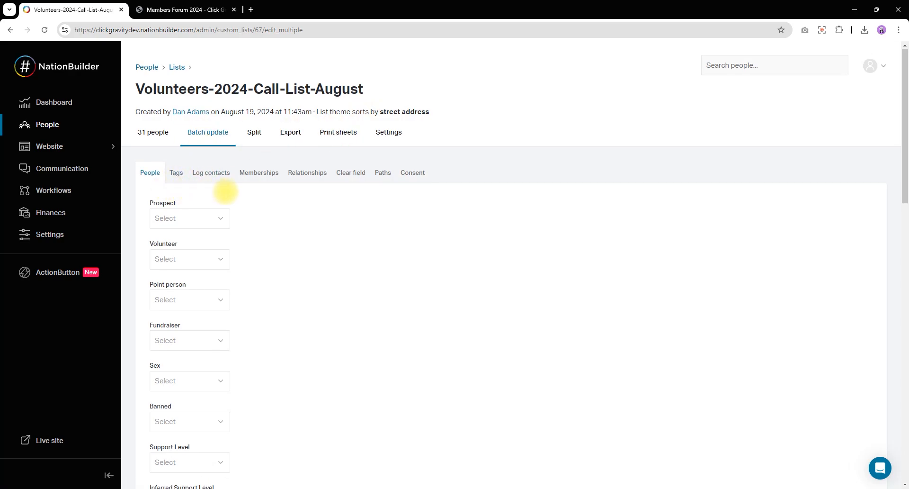
# Examine the people fields offered for batch updating the Volunteers-2024-Call-List-August list.
pyautogui.scroll(-1, 223, 191)
pyautogui.scroll(1, 225, 191)
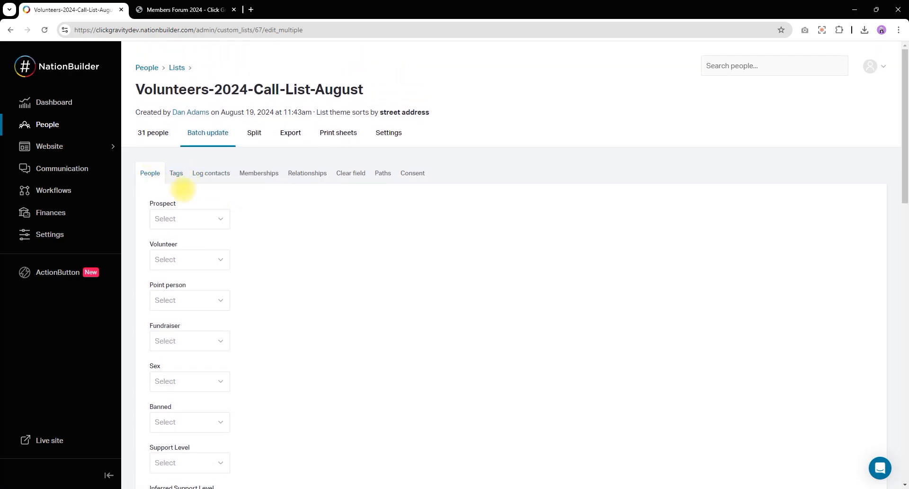
pyautogui.scroll(-5, 209, 186)
pyautogui.scroll(-7, 196, 363)
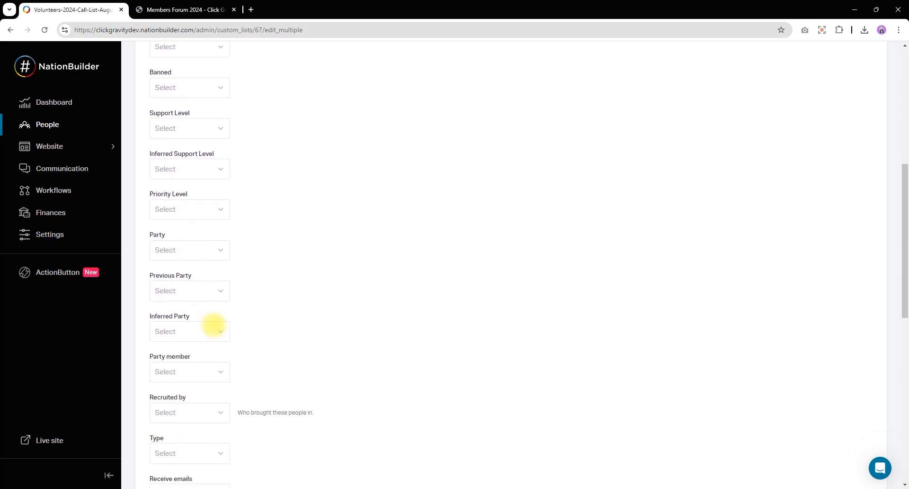
pyautogui.scroll(10, 243, 365)
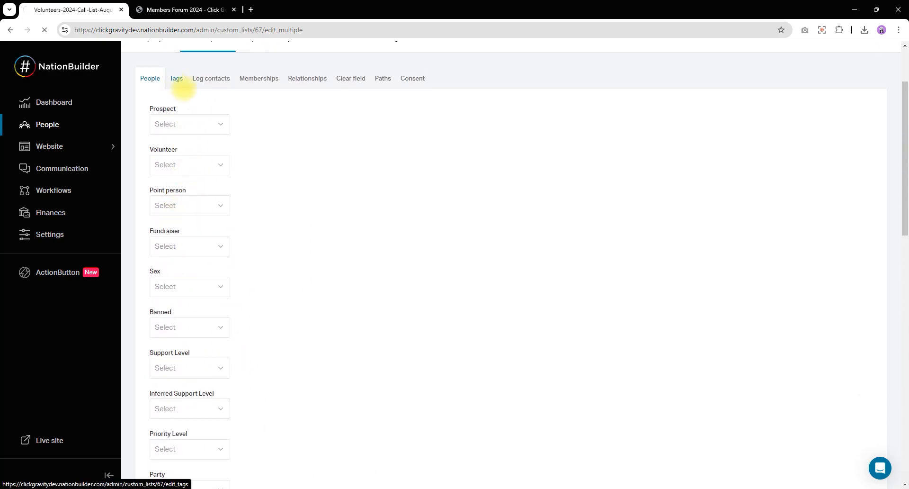
# In the list's batch tag update, choose Events-2023 as the tag to add, and replace it with Events-2024.
pyautogui.click(180, 81)
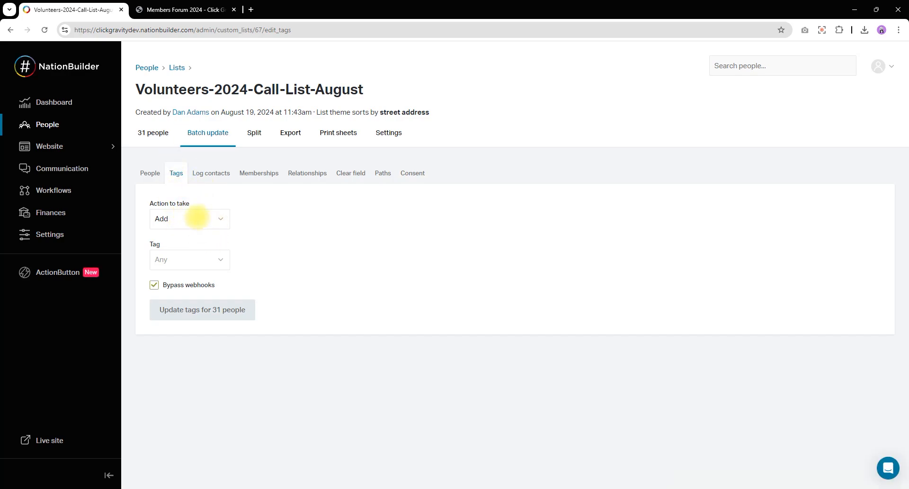
pyautogui.click(215, 259)
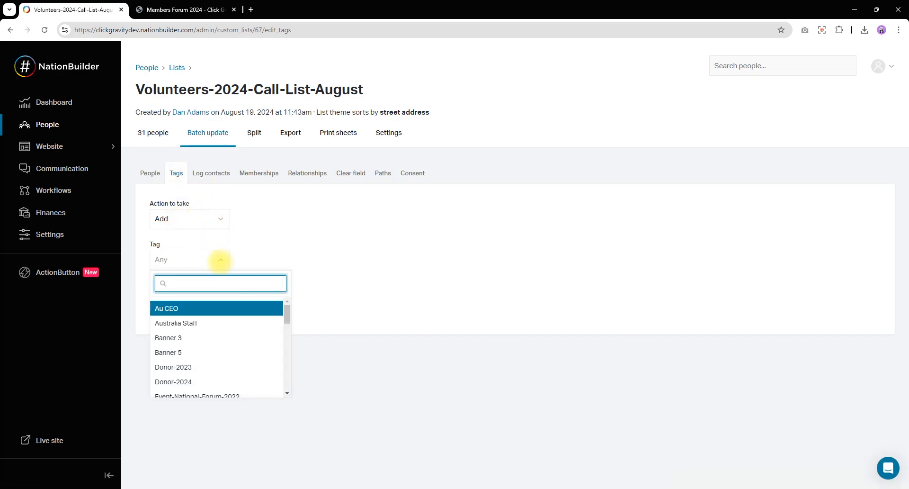
pyautogui.scroll(-1, 208, 335)
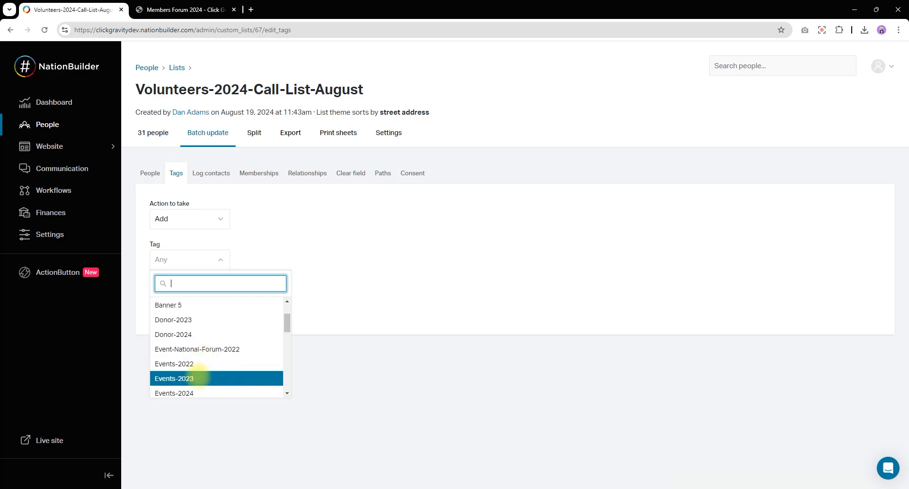
pyautogui.click(196, 376)
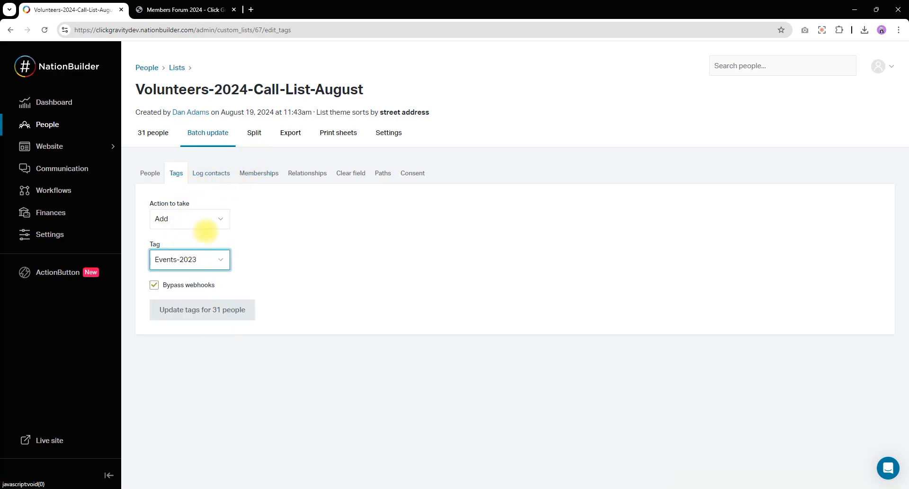
pyautogui.click(218, 260)
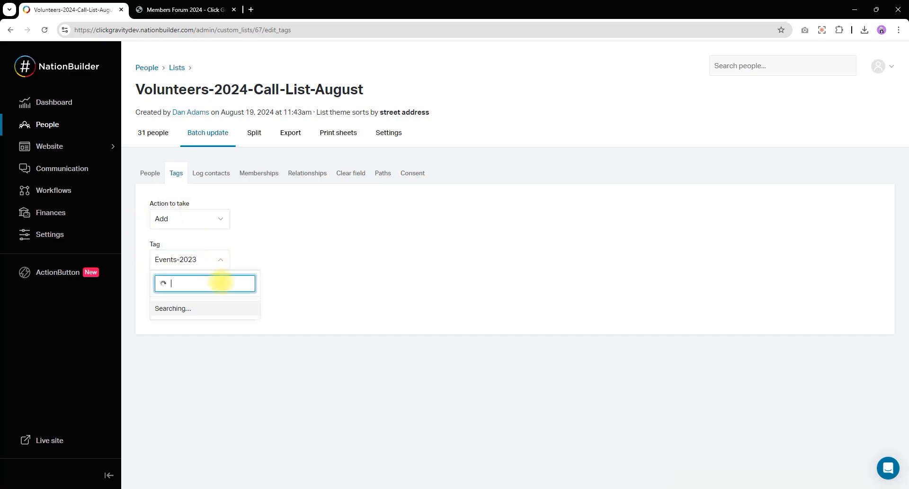
pyautogui.scroll(-1, 218, 331)
pyautogui.click(202, 346)
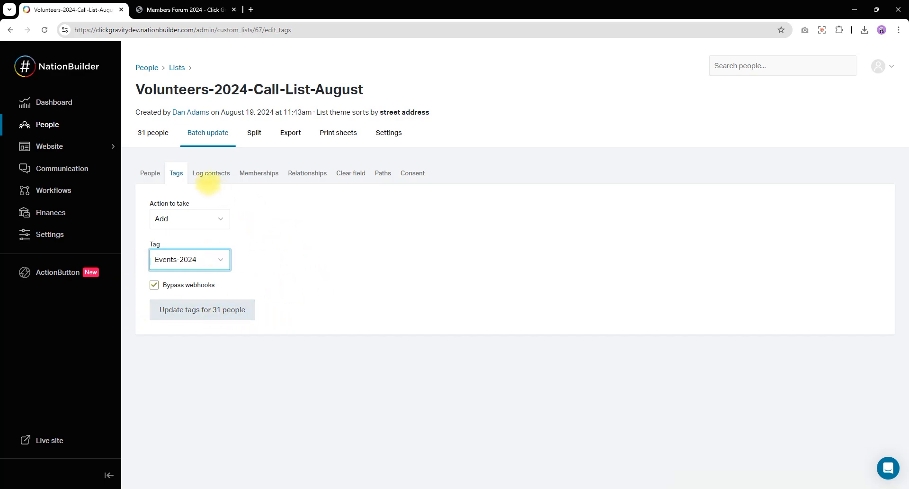
# Fill in the batch contact log with method Face to face and note "All these volunteers came to a training session in the park on August 2024".
pyautogui.click(209, 175)
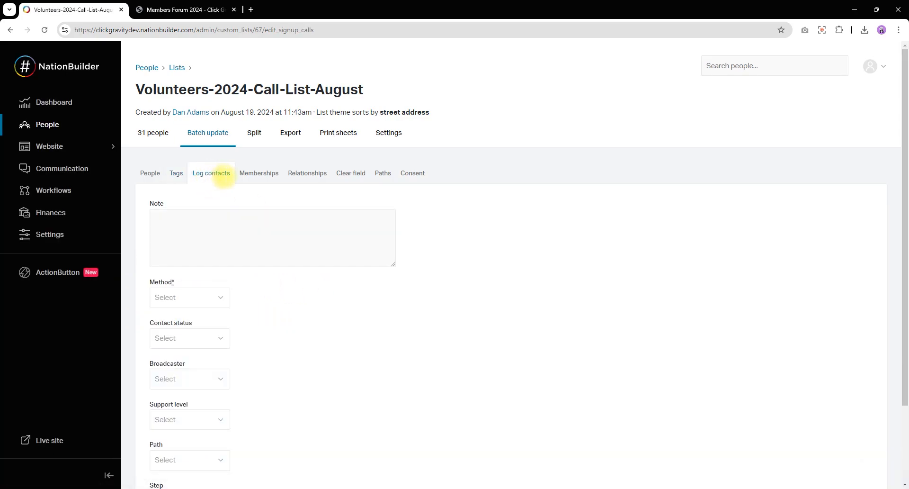
pyautogui.scroll(-1, 308, 186)
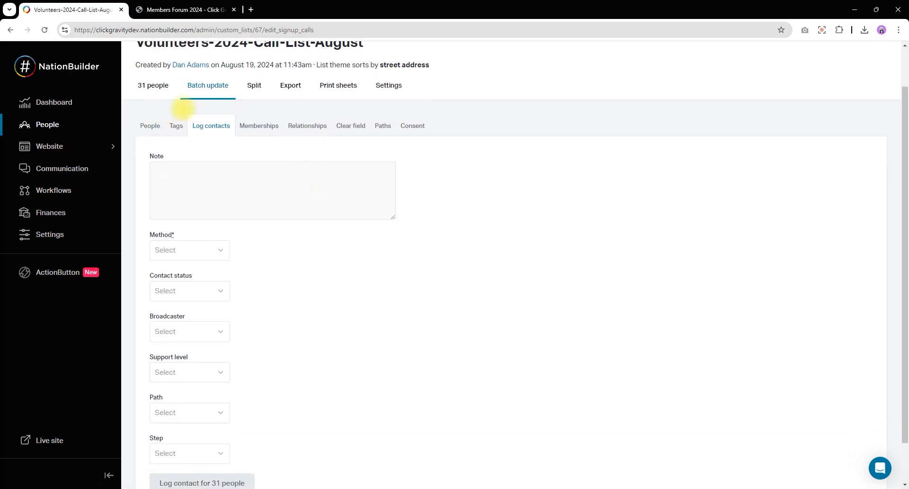
pyautogui.scroll(1, 217, 188)
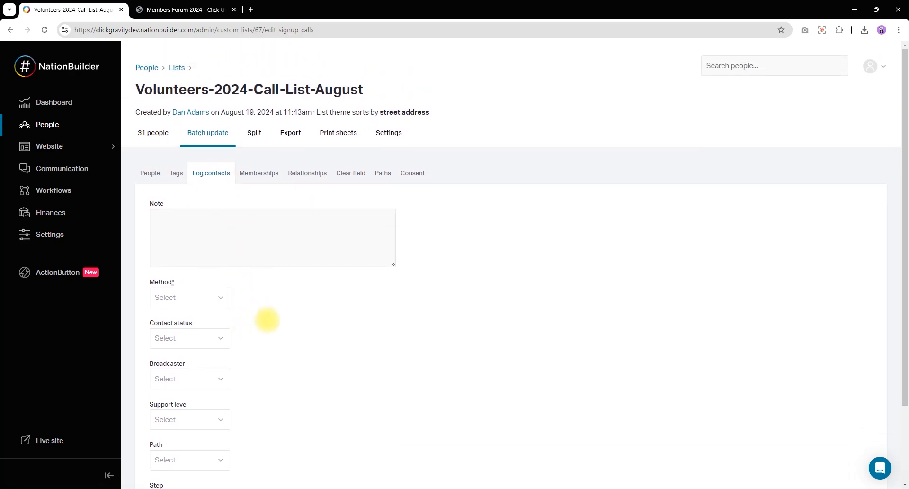
pyautogui.scroll(-1, 267, 321)
pyautogui.click(216, 250)
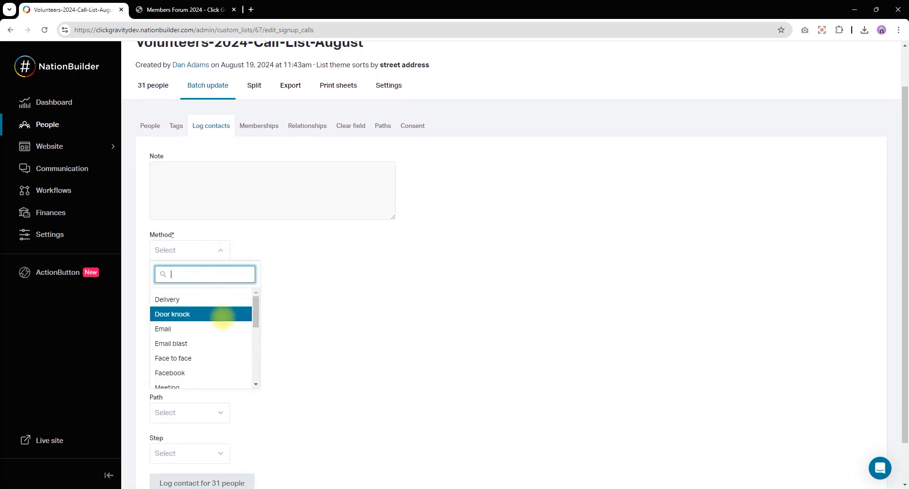
pyautogui.scroll(-1, 223, 314)
pyautogui.click(187, 311)
pyautogui.click(260, 164)
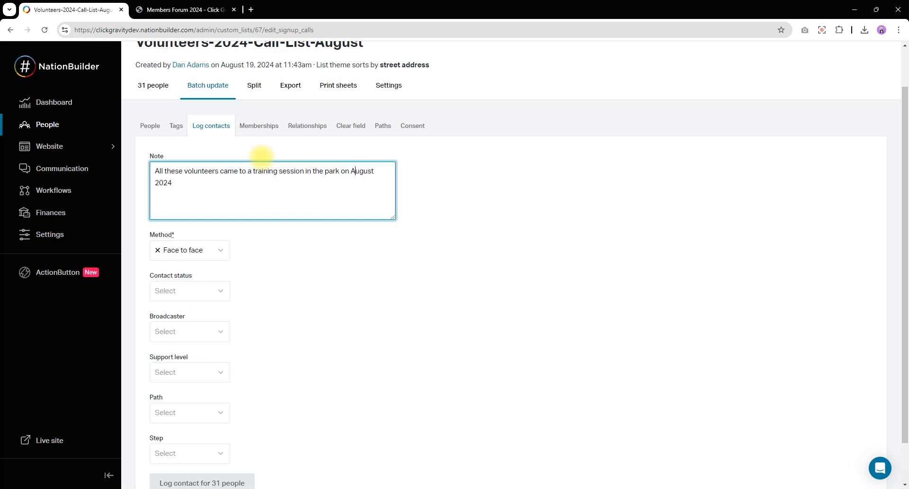
# Log the face-to-face contact for all 31 people in the list and confirm the batch update.
pyautogui.scroll(-1, 199, 199)
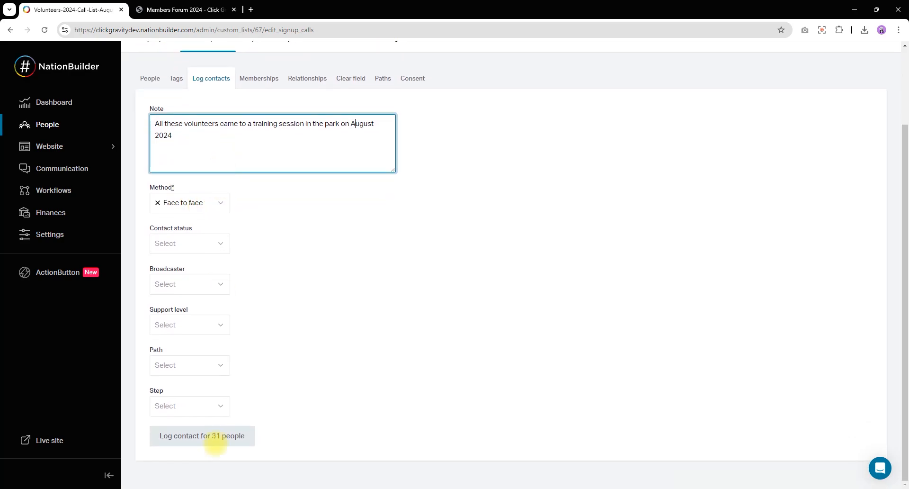
pyautogui.click(208, 435)
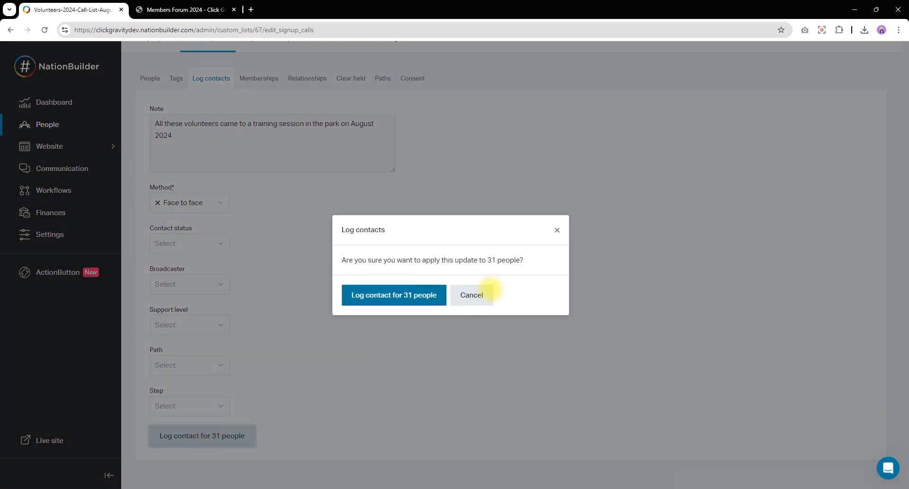
pyautogui.click(421, 299)
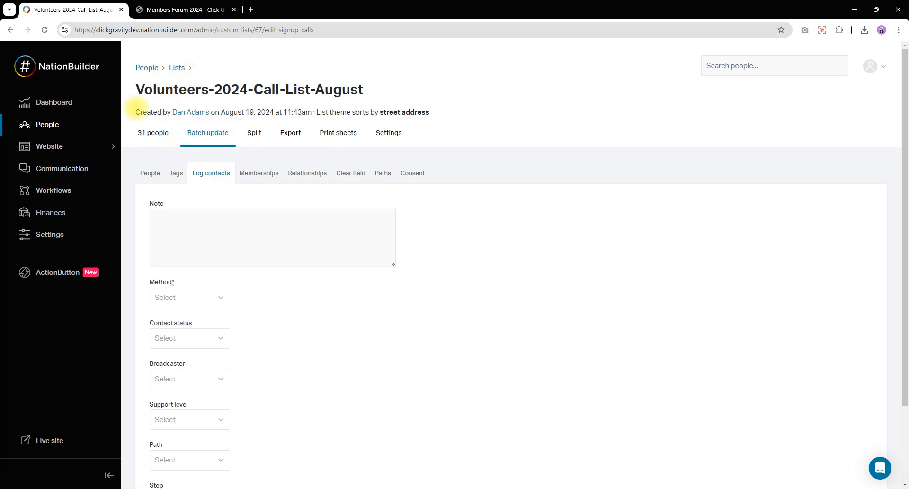
# View the sent "Thank you for your donation" email in the Click Gravity broadcaster's activity and collapse it again.
pyautogui.click(44, 168)
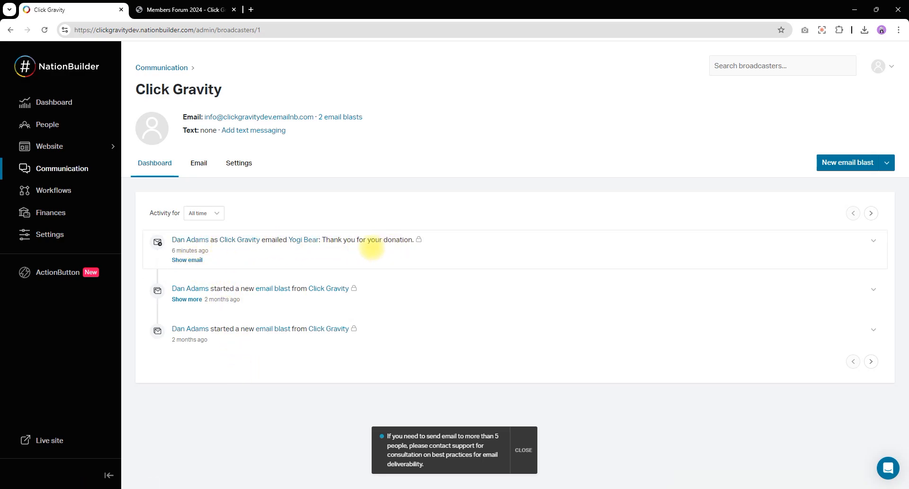
pyautogui.click(192, 259)
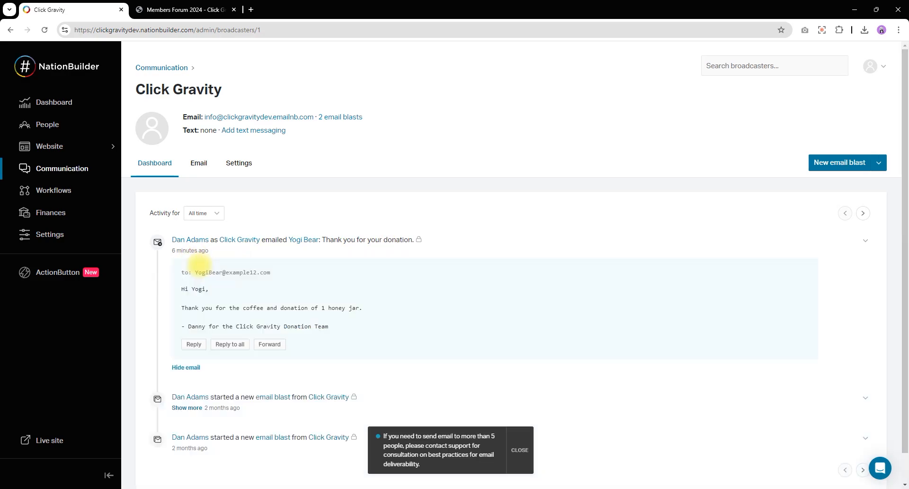
pyautogui.click(185, 365)
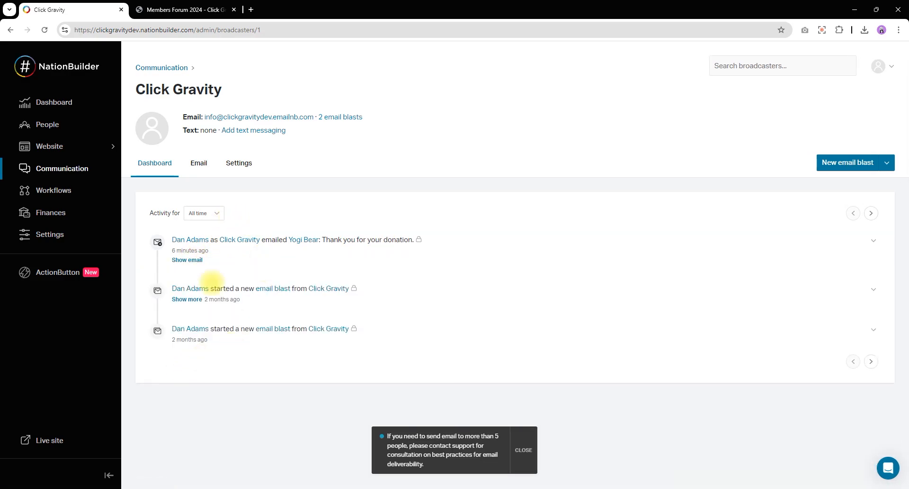
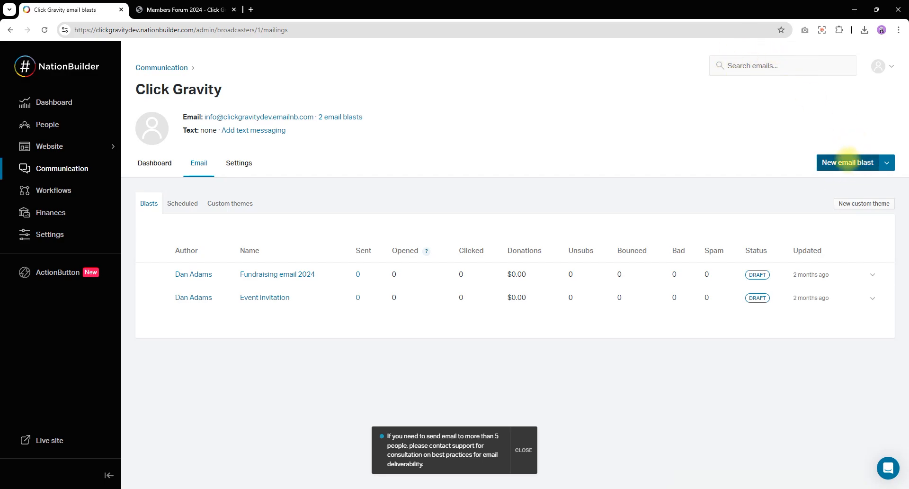
# Start a new email blast for Click Gravity, dismiss the email deliverability notice, and browse the stock and custom themes.
pyautogui.click(847, 162)
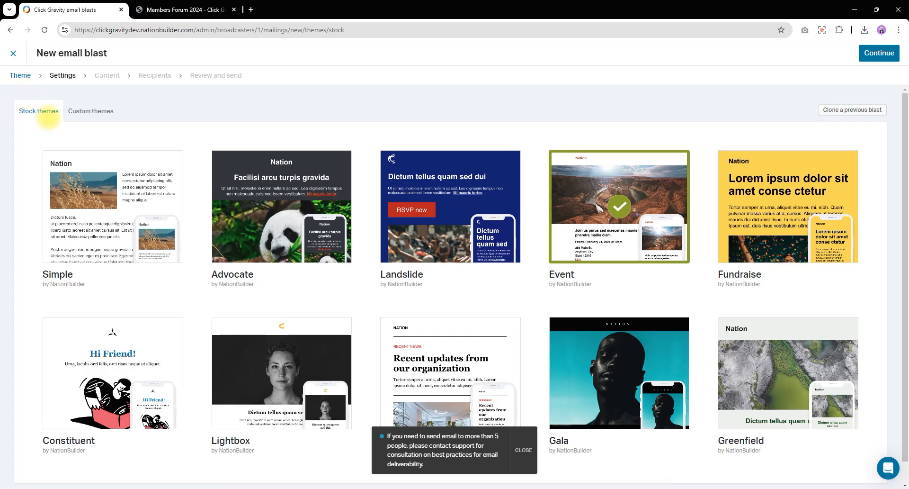
pyautogui.moveTo(293, 139)
pyautogui.scroll(-1, 696, 253)
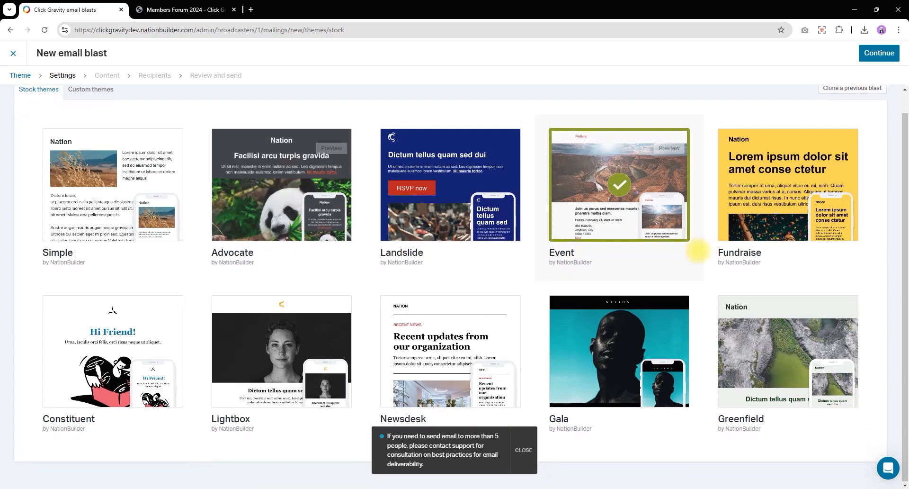
pyautogui.click(525, 451)
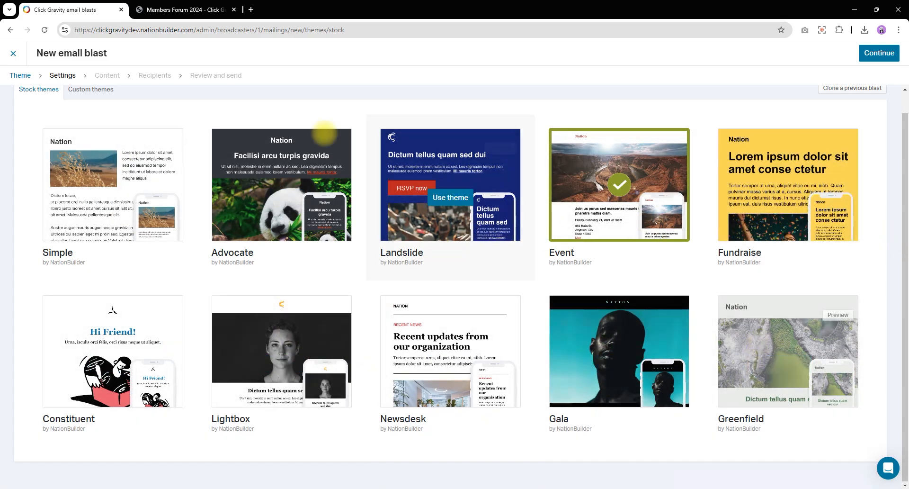
pyautogui.scroll(1, 331, 142)
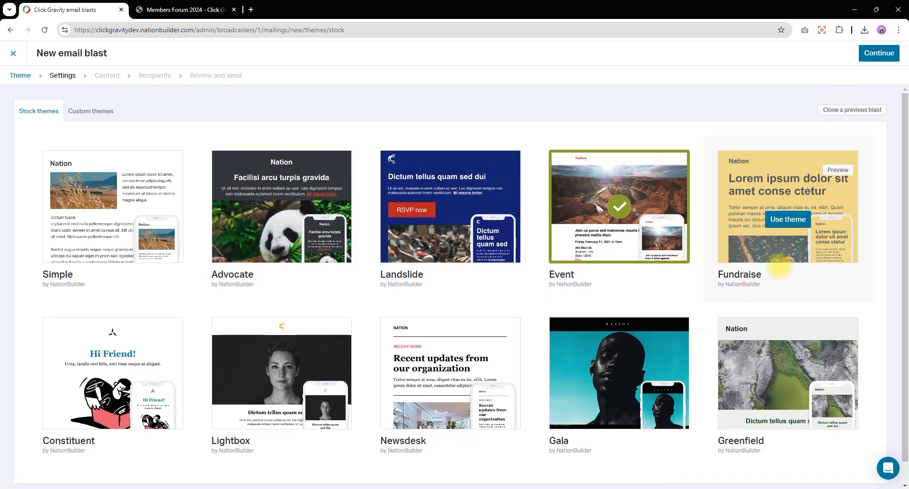
pyautogui.scroll(-1, 768, 268)
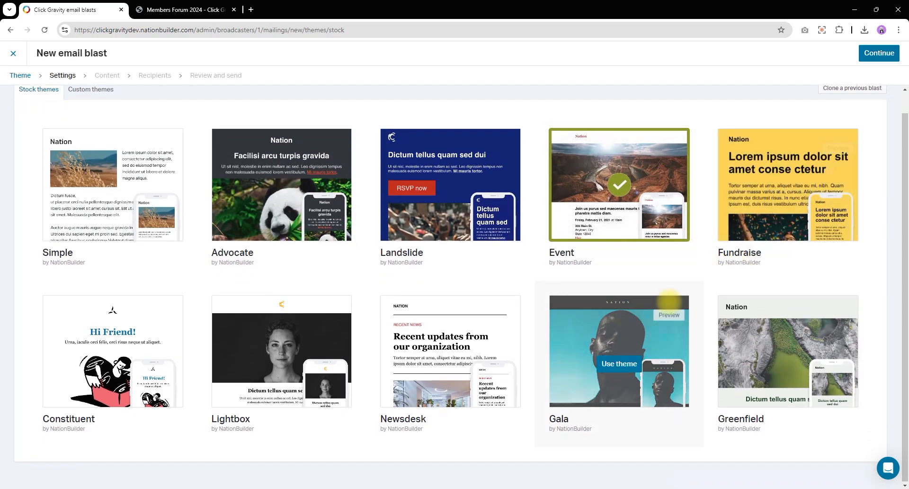
pyautogui.scroll(1, 675, 258)
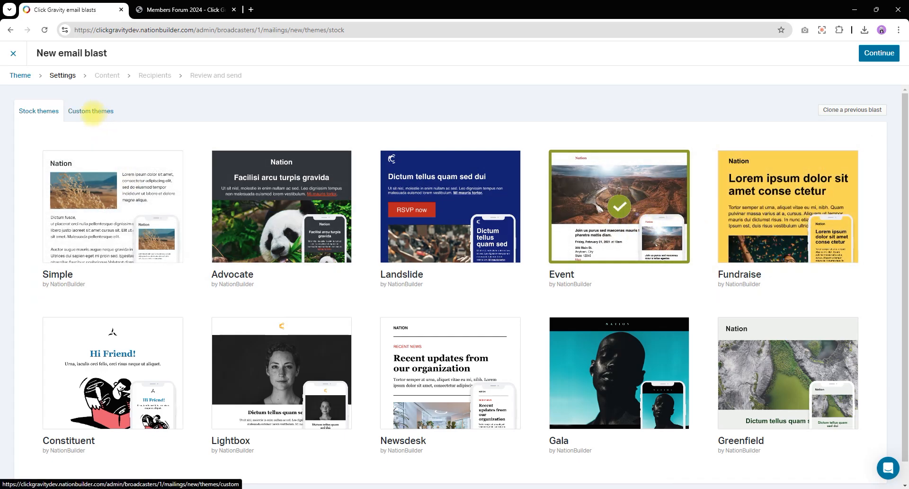
pyautogui.click(92, 112)
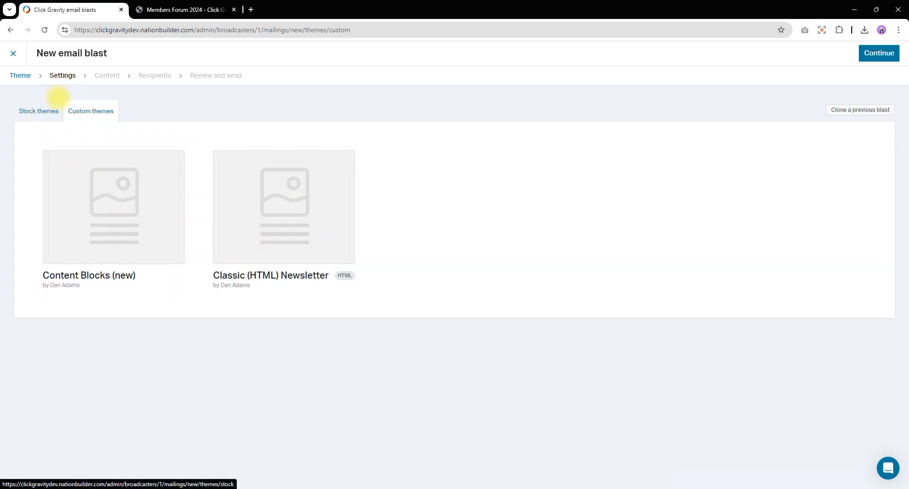
pyautogui.click(44, 106)
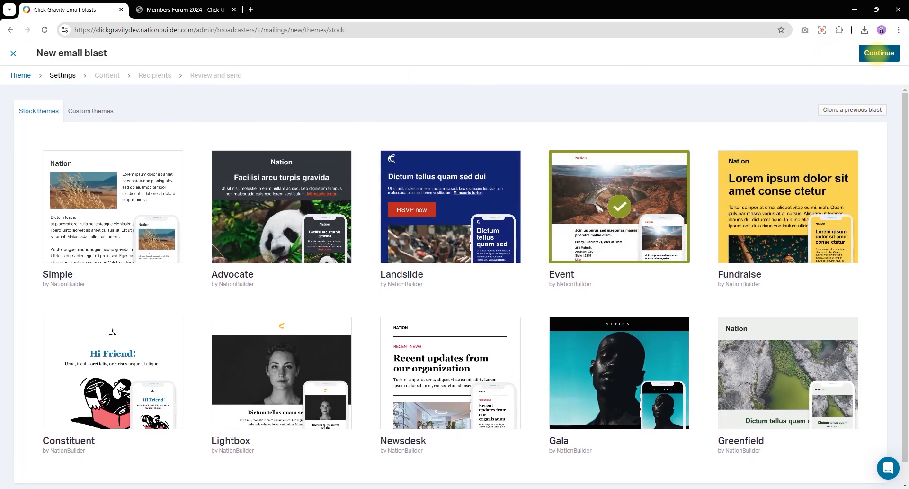
# Proceed with the Event theme and name the blast "Volunteer Training Session Invite" with the slug volunteer_training_session_inv.
pyautogui.click(878, 53)
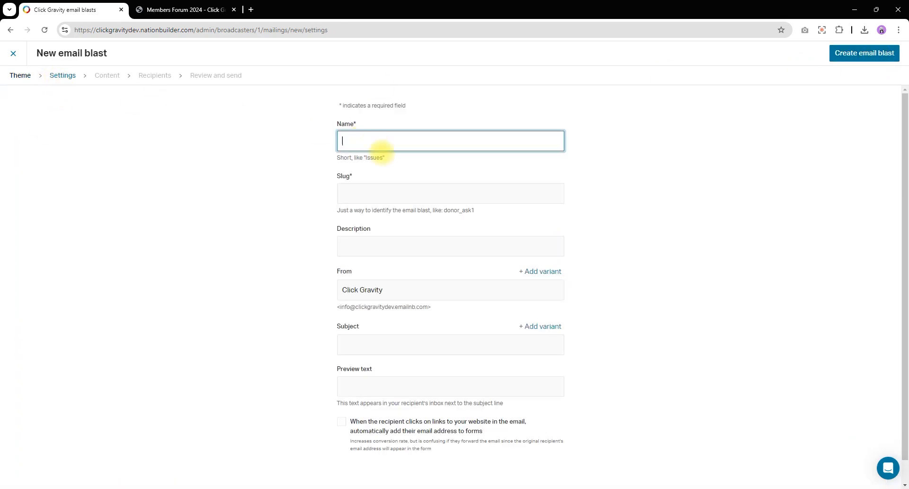
pyautogui.write('Vol')
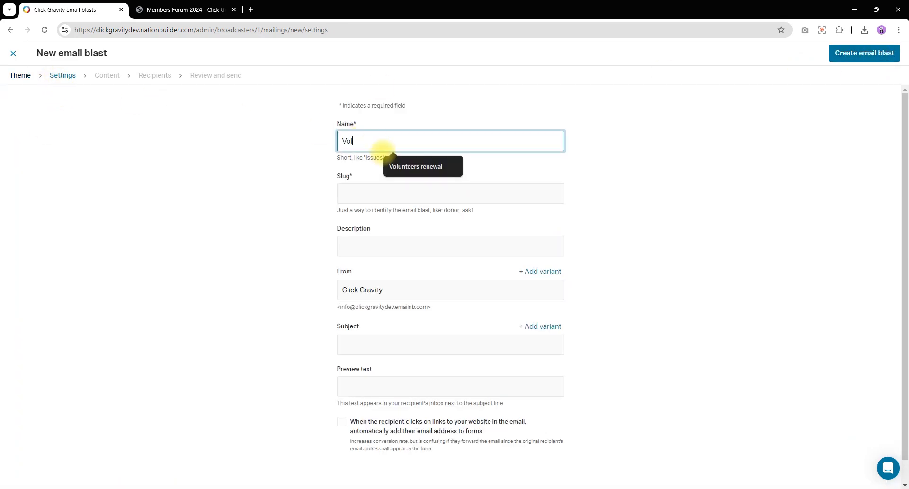
pyautogui.write('unteer Training Session Invite')
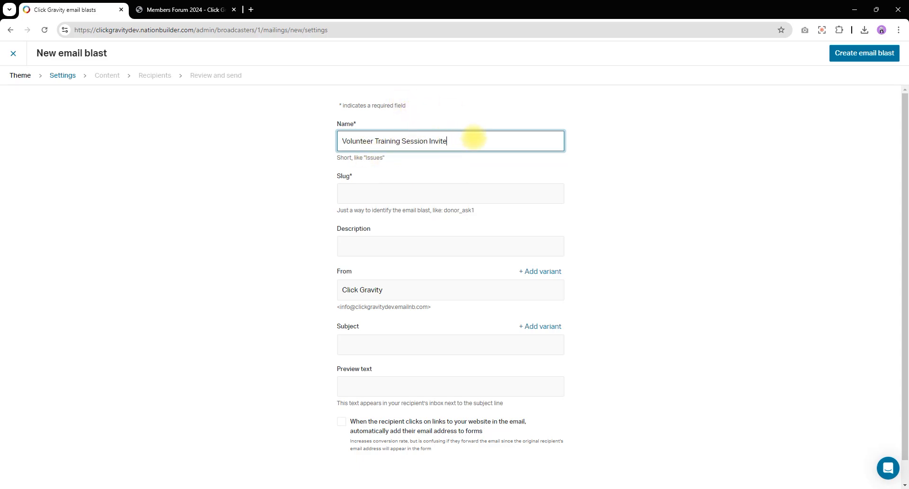
pyautogui.moveTo(473, 139); pyautogui.dragTo(303, 120)
pyautogui.click(373, 140)
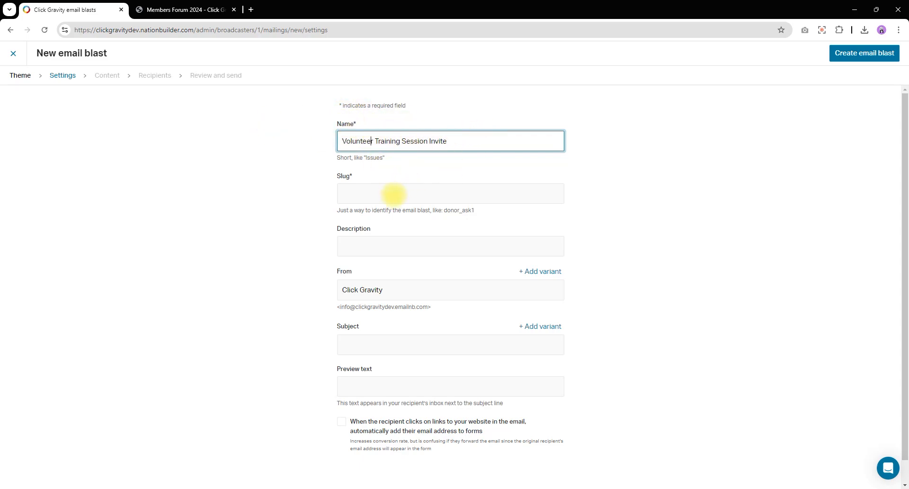
pyautogui.click(393, 193)
pyautogui.click(453, 167)
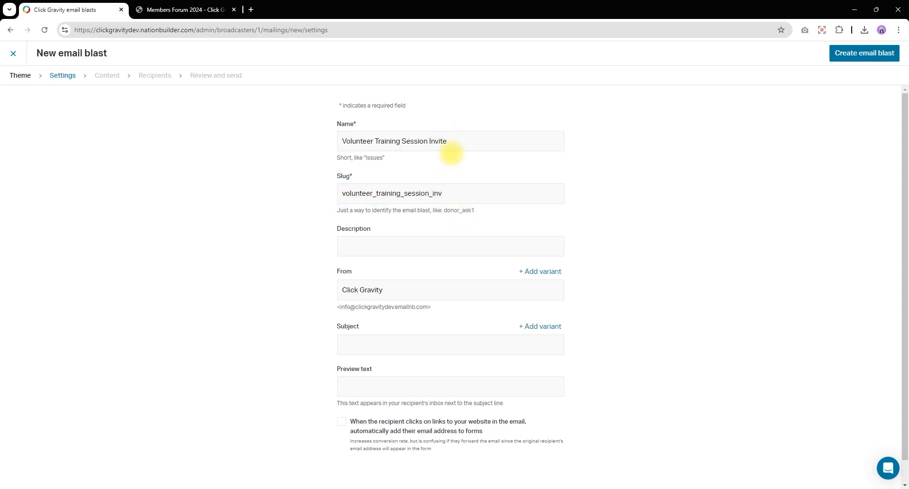
pyautogui.scroll(-1, 483, 206)
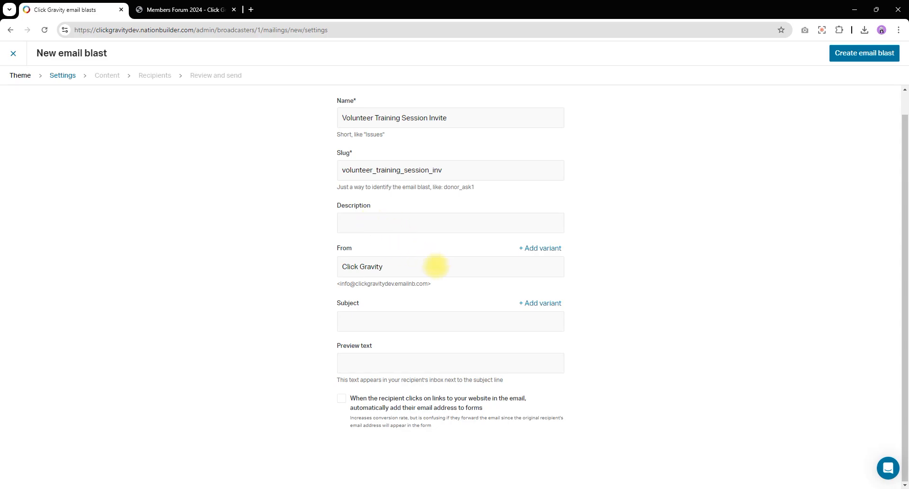
# Put the sender's full name and " | " before Click Gravity in From, and set the subject to "Please join our training session next week.".
pyautogui.click(426, 266)
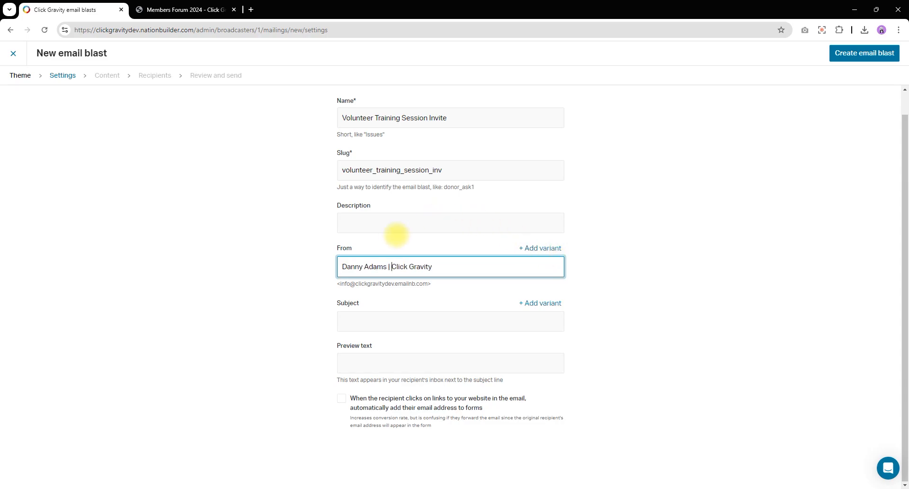
pyautogui.click(382, 324)
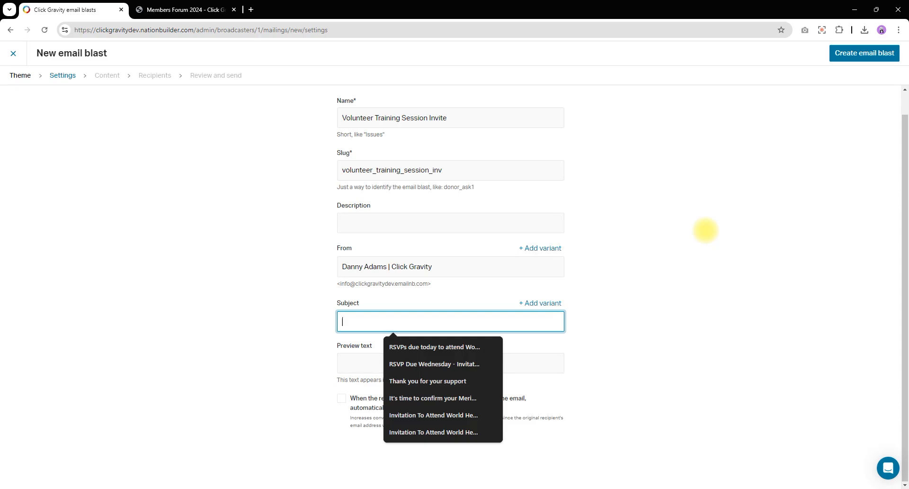
pyautogui.write('PLe')
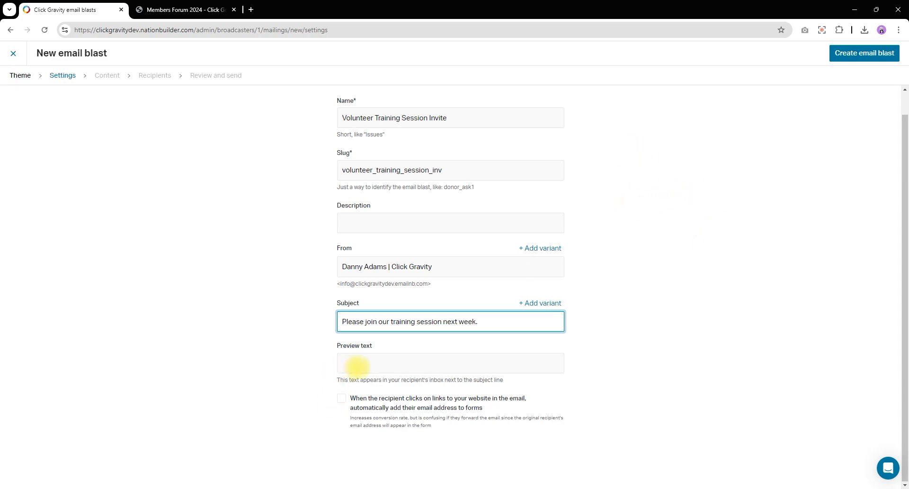
# Set the preview text to "Thank you for volunteering!" by shortening the earlier Meridian entry, and create the email blast.
pyautogui.click(382, 363)
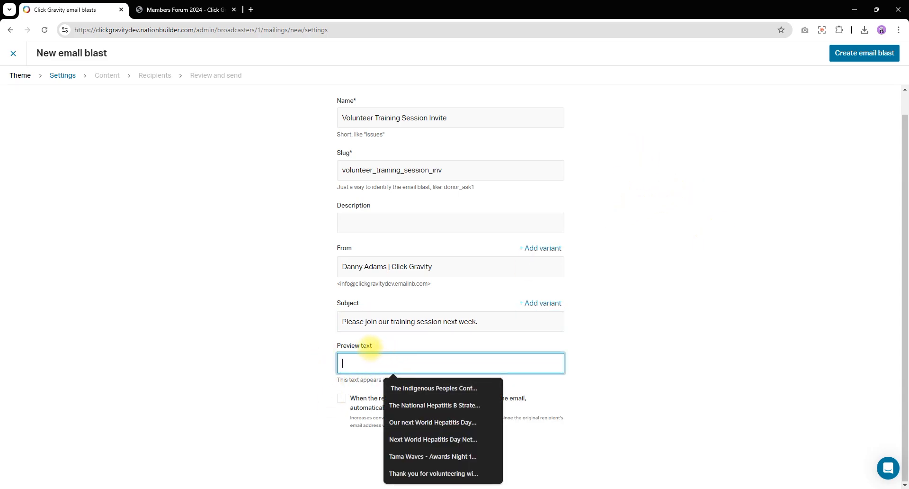
pyautogui.click(284, 327)
pyautogui.click(394, 363)
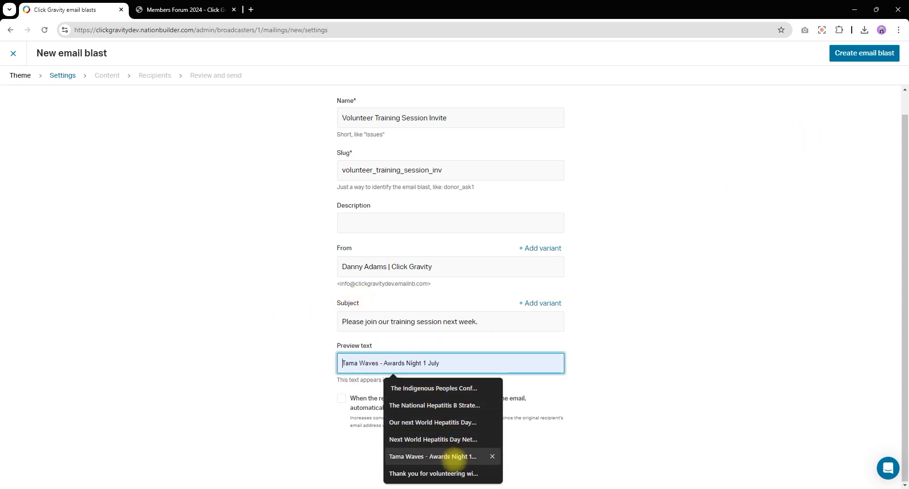
pyautogui.click(433, 474)
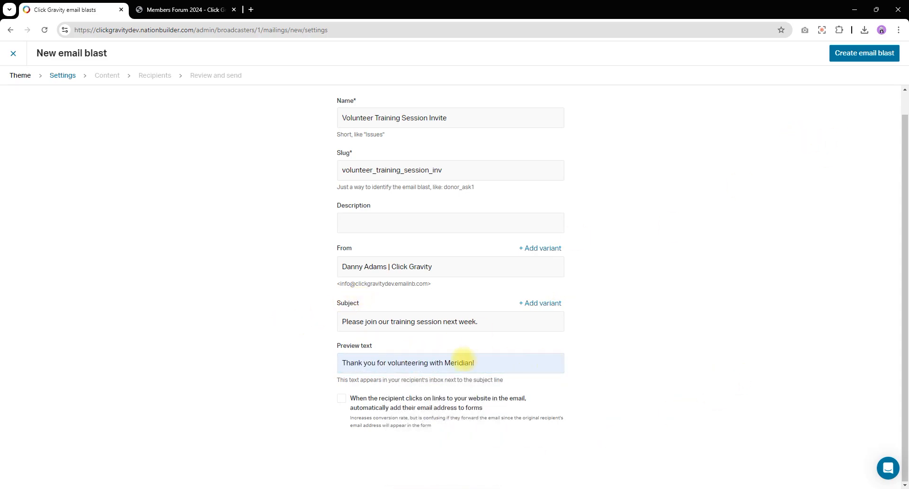
pyautogui.doubleClick(462, 362)
pyautogui.press('BackSpace')
pyautogui.press('BackSpace')
pyautogui.press('BackSpace')
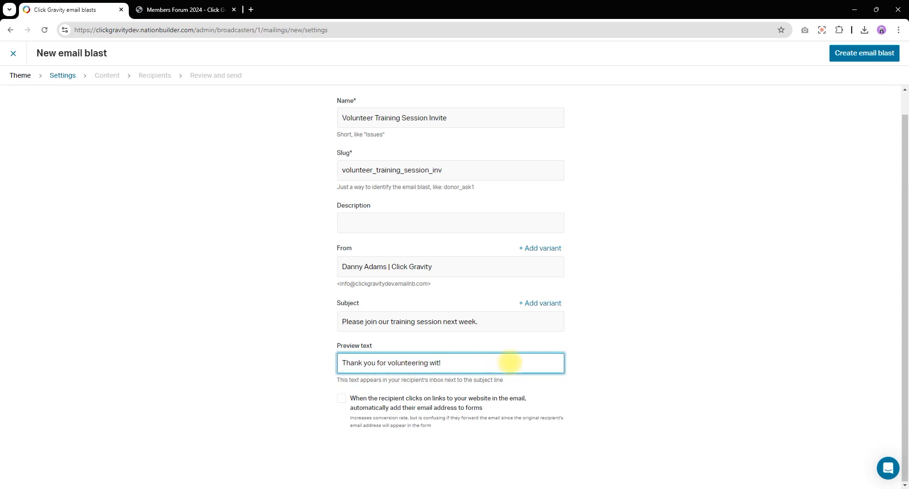
pyautogui.press('BackSpace')
pyautogui.press('BackSpace')
pyautogui.press('BackSpace')
pyautogui.press('BackSpace')
pyautogui.click(881, 52)
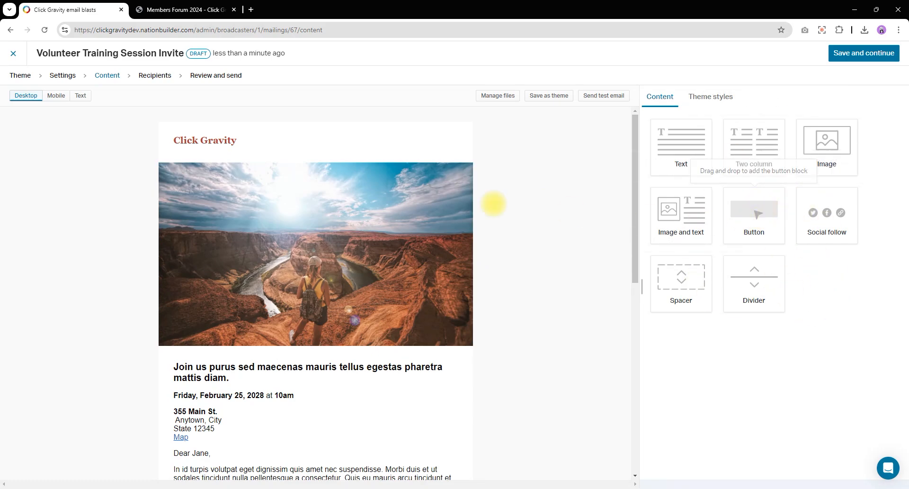
# Add a button block between the image-and-text block and the two-column block, with the button text "Register Now".
pyautogui.scroll(-10, 388, 199)
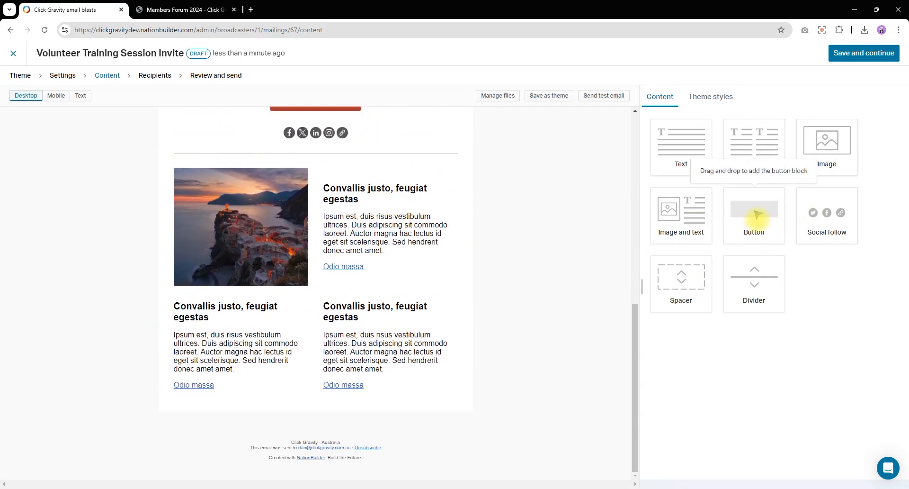
pyautogui.moveTo(757, 214); pyautogui.dragTo(311, 303)
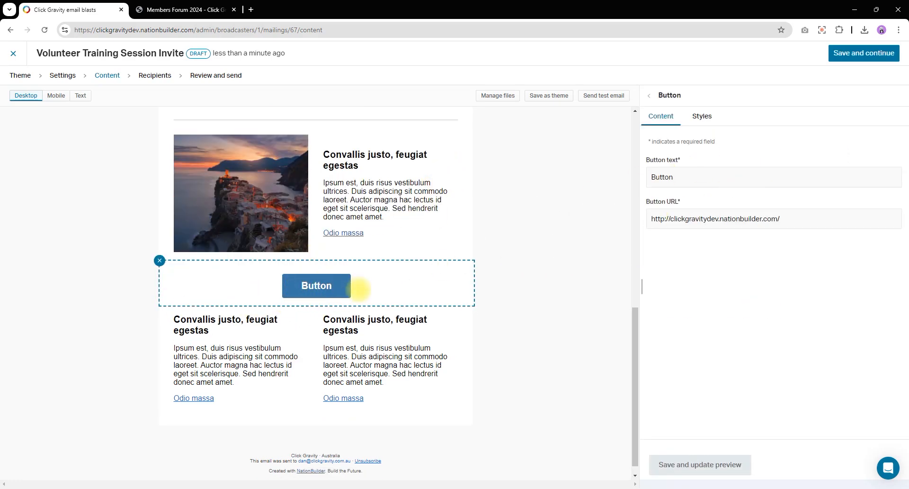
pyautogui.scroll(2, 349, 256)
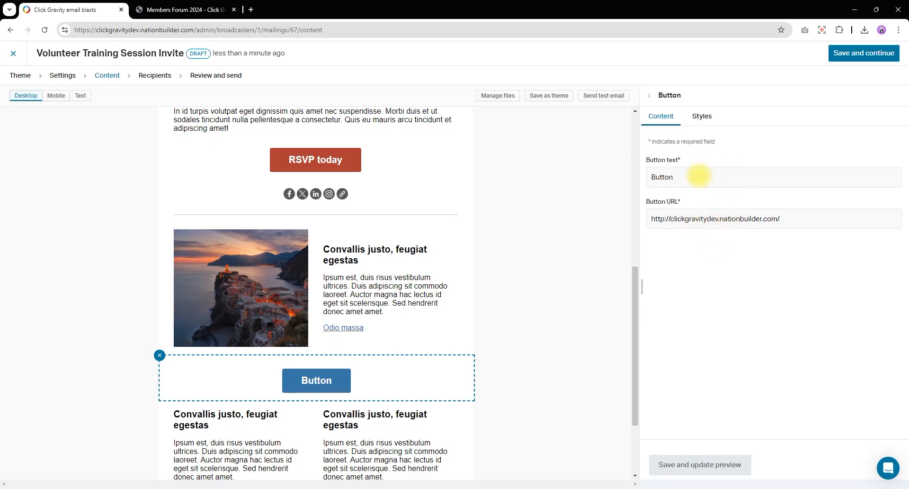
pyautogui.click(664, 177)
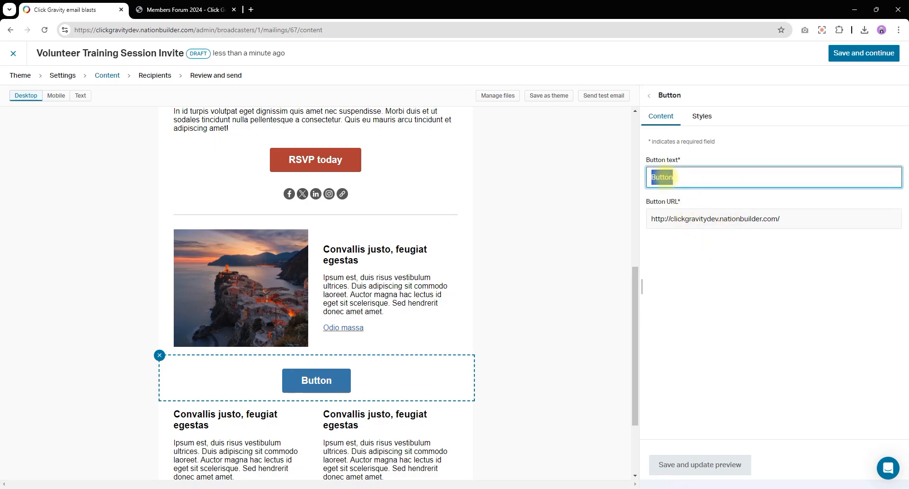
pyautogui.write('Regsi')
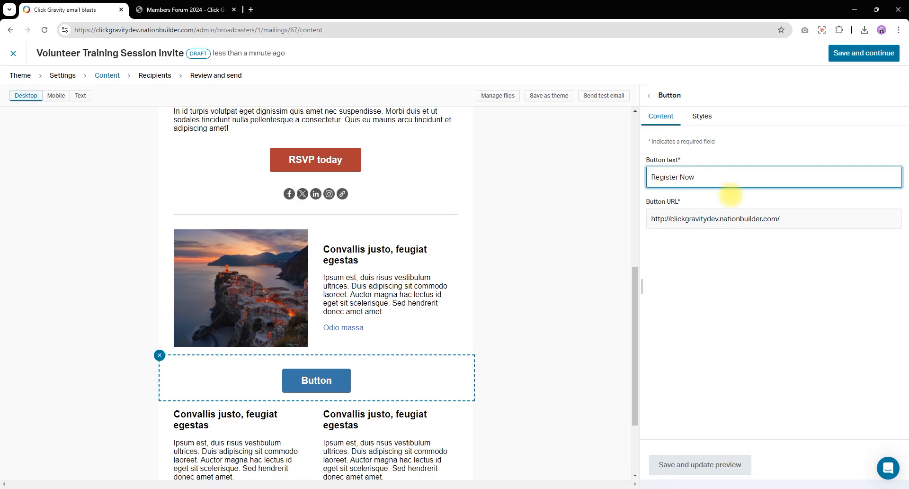
pyautogui.click(702, 220)
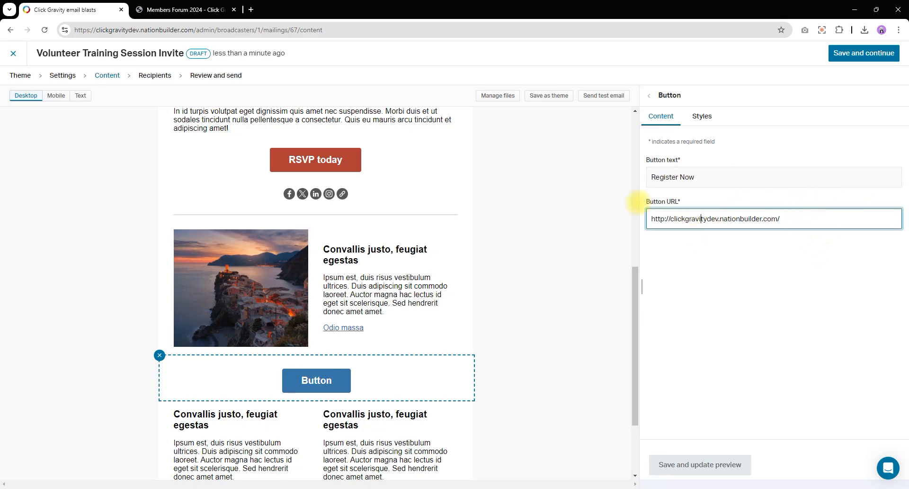
pyautogui.click(199, 10)
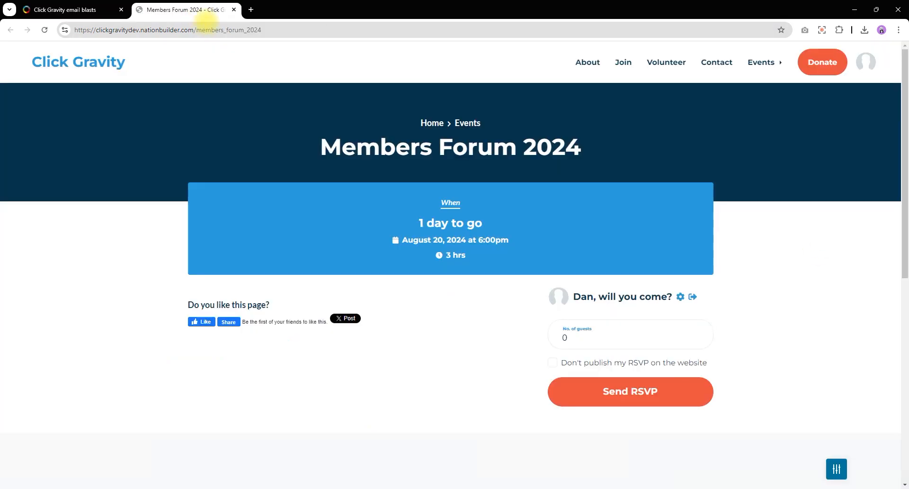
pyautogui.click(198, 31)
pyautogui.hotkey('ctrl', 'c')
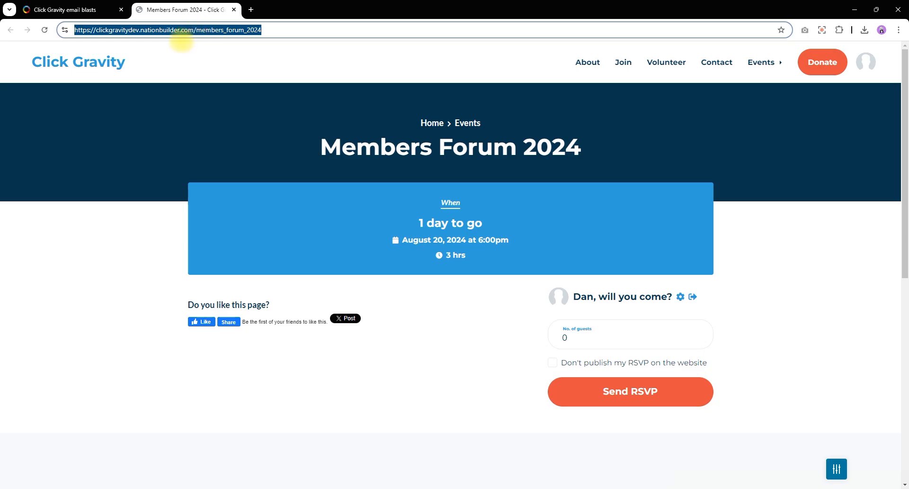
pyautogui.click(99, 13)
pyautogui.hotkey('ctrl', 'a')
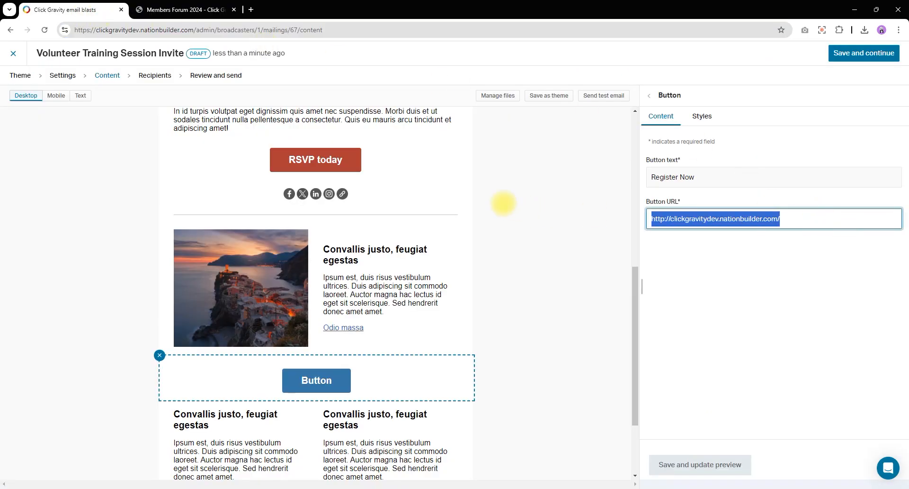
pyautogui.hotkey('ctrl', 'v')
pyautogui.click(769, 246)
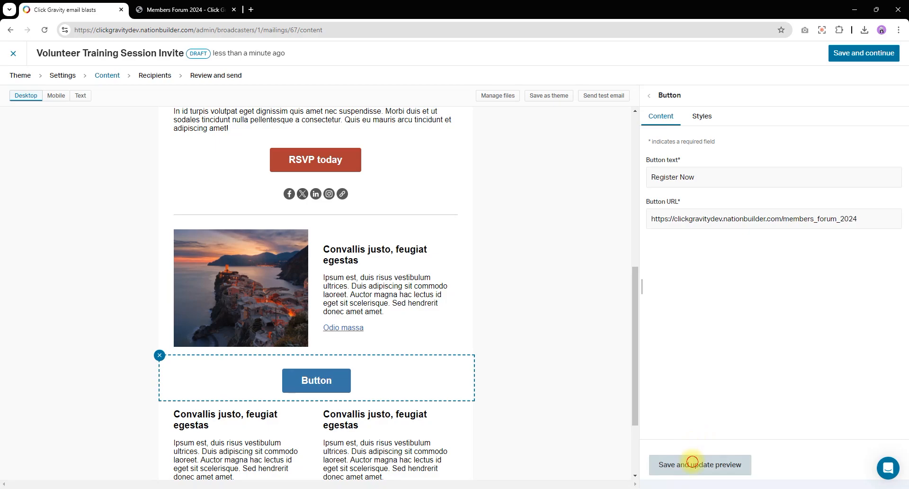
pyautogui.click(692, 461)
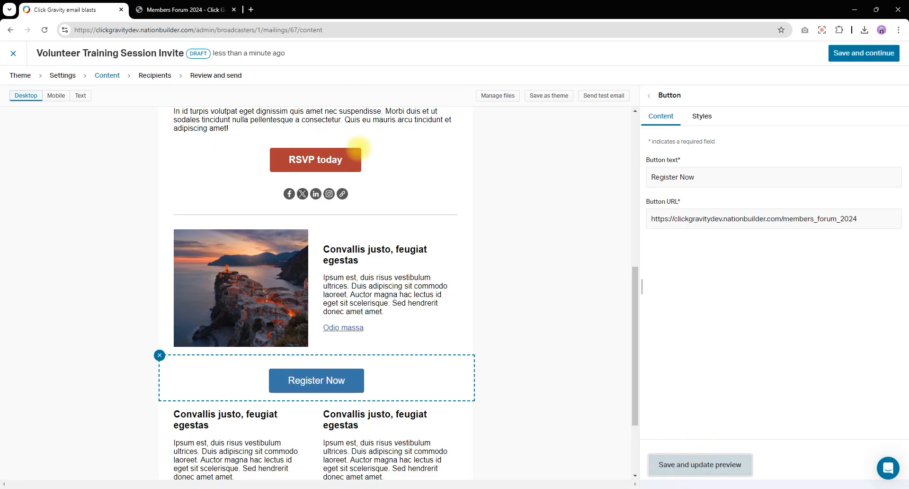
# Move the two-column text block from below the Register Now button to above the coastal village image-and-text block.
pyautogui.scroll(-3, 368, 113)
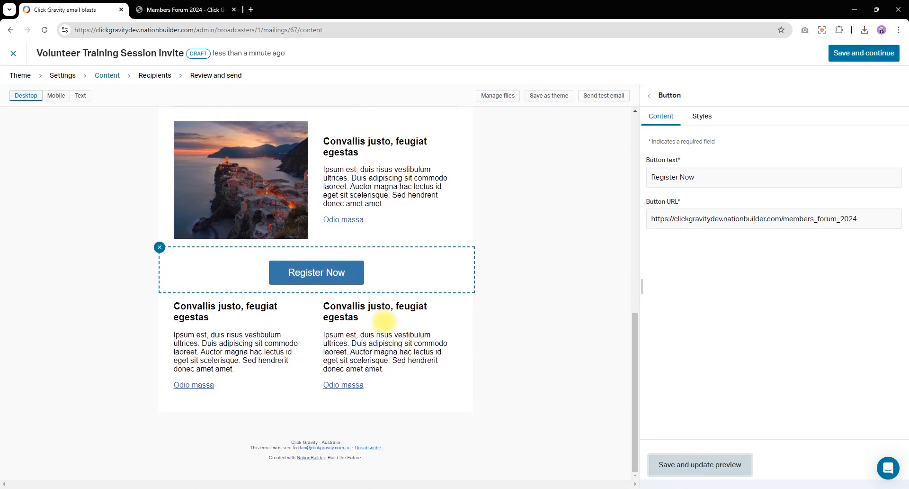
pyautogui.click(379, 321)
pyautogui.click(219, 311)
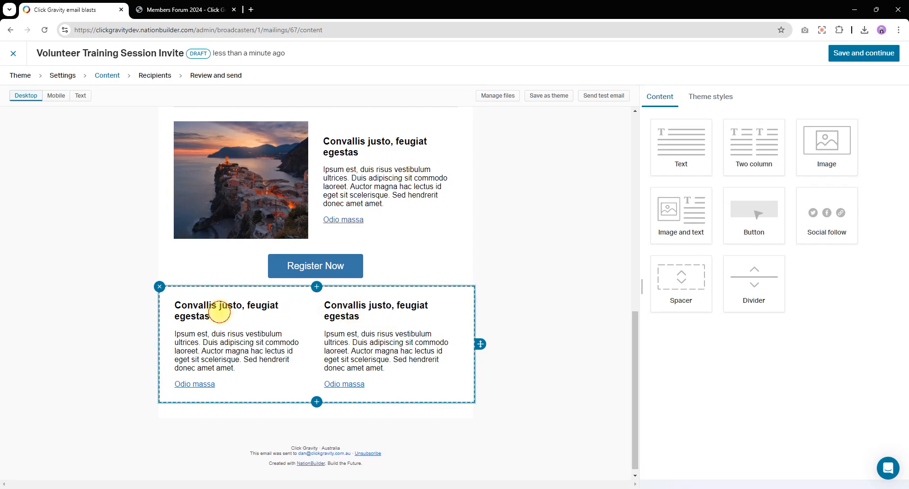
pyautogui.click(207, 323)
pyautogui.click(208, 323)
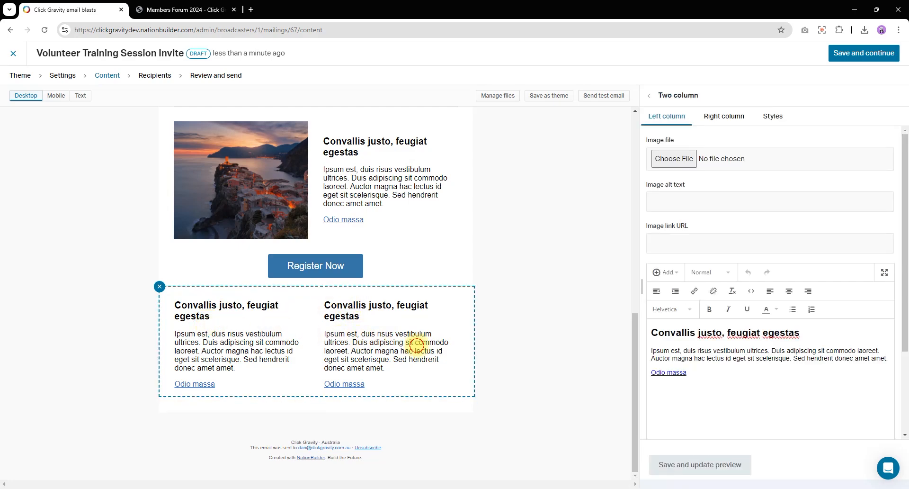
pyautogui.click(417, 344)
pyautogui.click(240, 335)
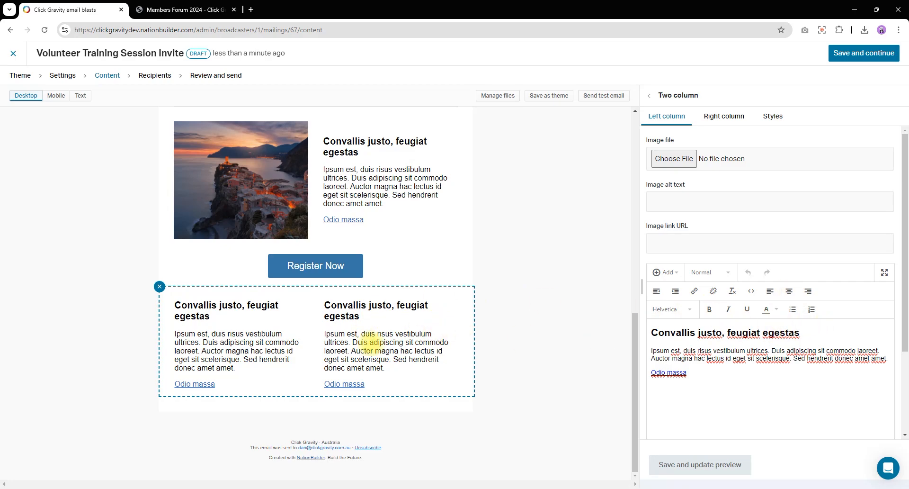
pyautogui.scroll(4, 400, 308)
pyautogui.scroll(-3, 400, 314)
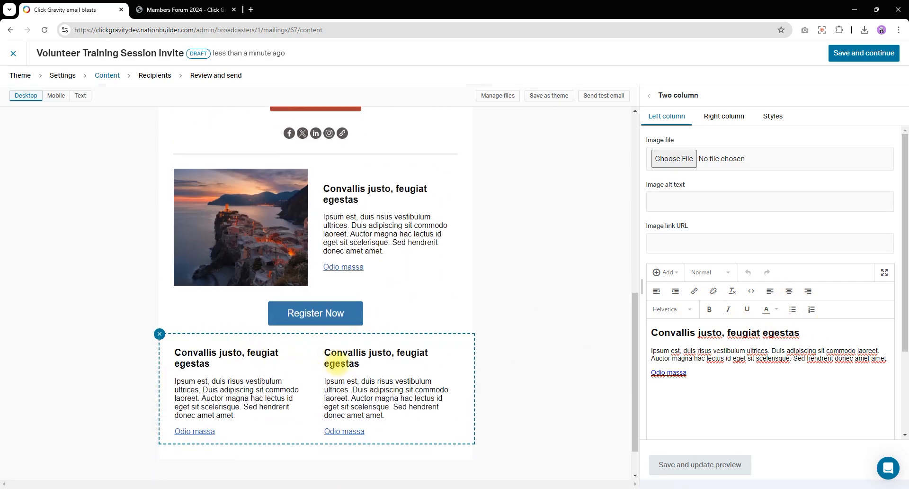
pyautogui.moveTo(414, 364); pyautogui.dragTo(289, 361)
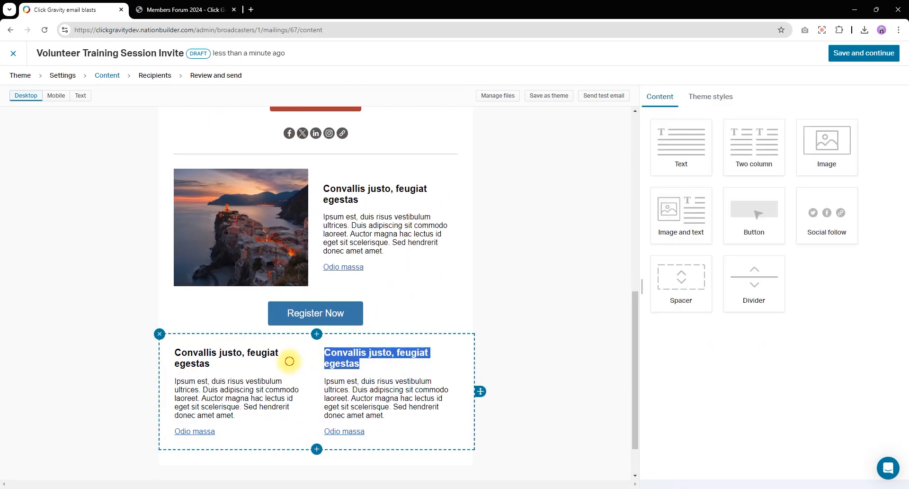
pyautogui.click(290, 362)
pyautogui.click(404, 371)
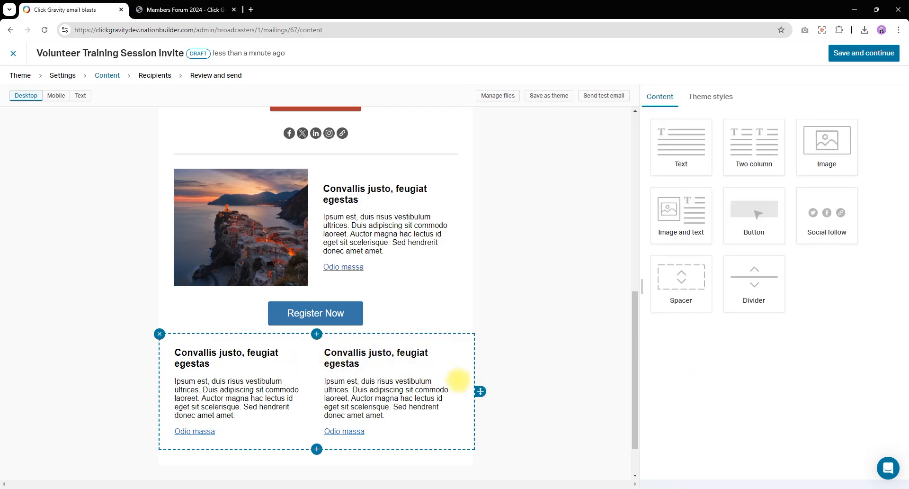
pyautogui.moveTo(479, 391); pyautogui.dragTo(487, 215)
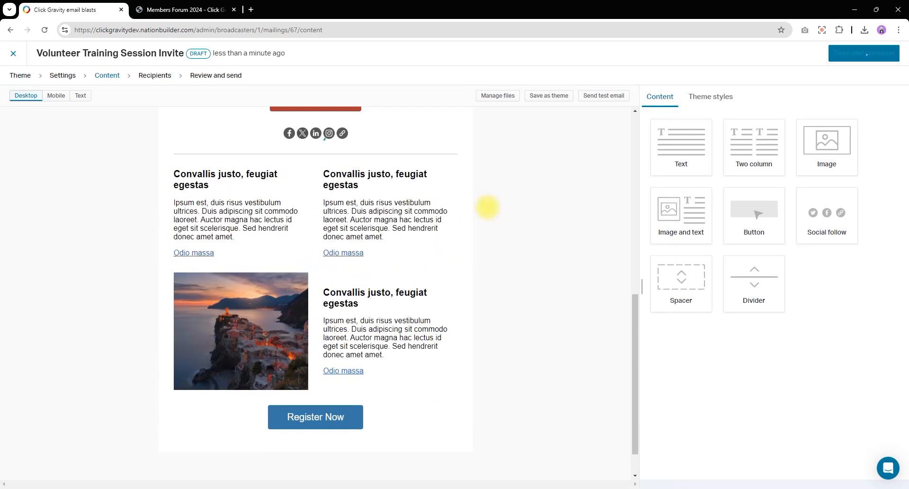
# Replace the canyon header image with the Mario-Kart copy JPG from the Desktop folder.
pyautogui.scroll(2, 487, 227)
pyautogui.scroll(5, 489, 229)
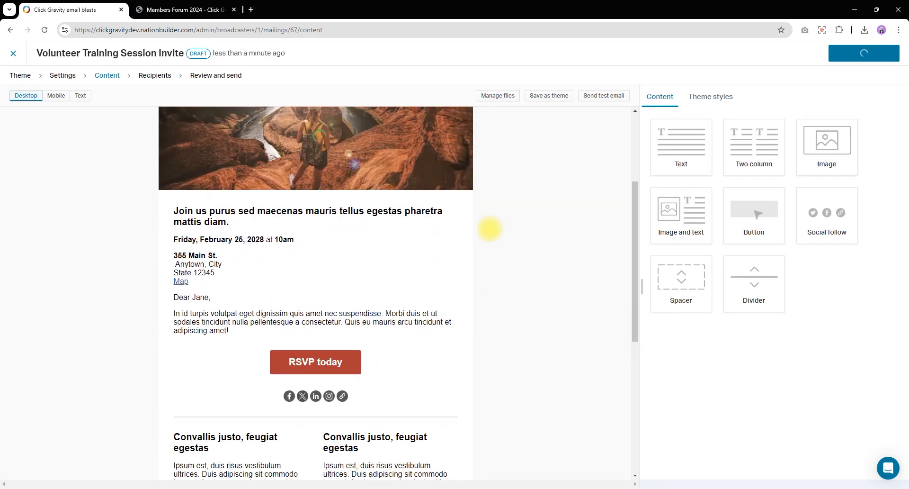
pyautogui.click(335, 273)
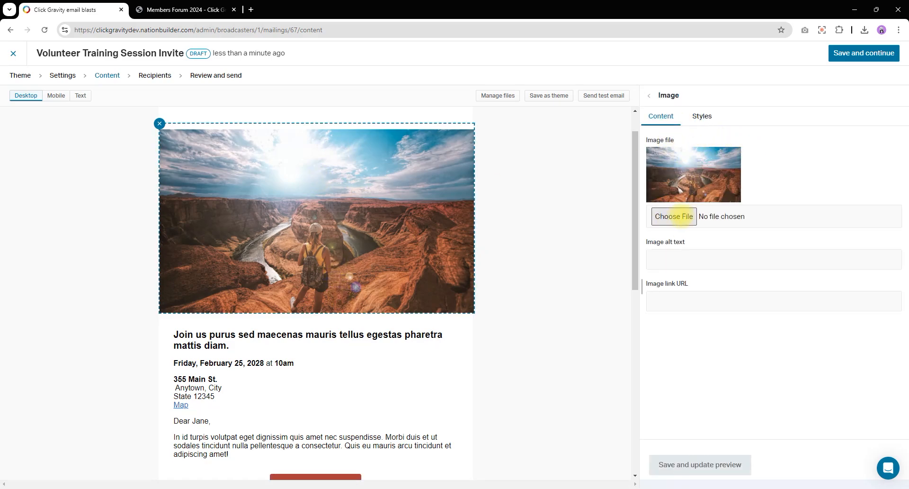
pyautogui.click(674, 215)
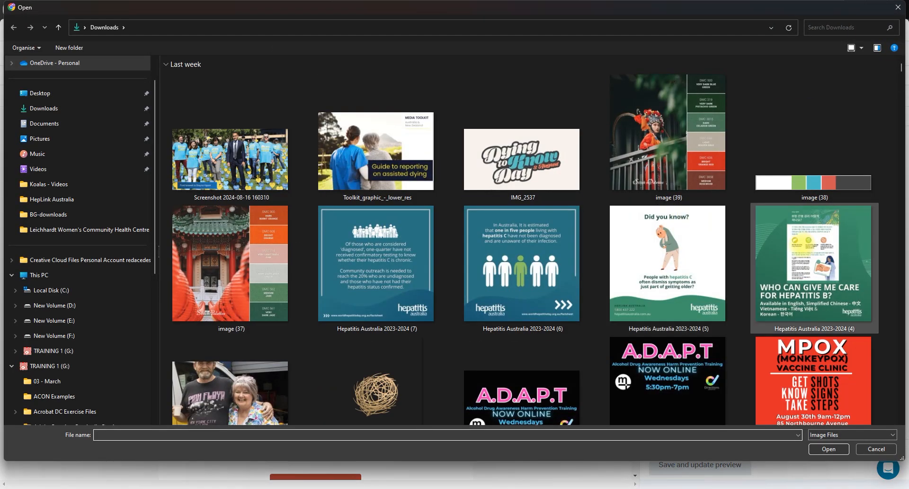
pyautogui.click(242, 164)
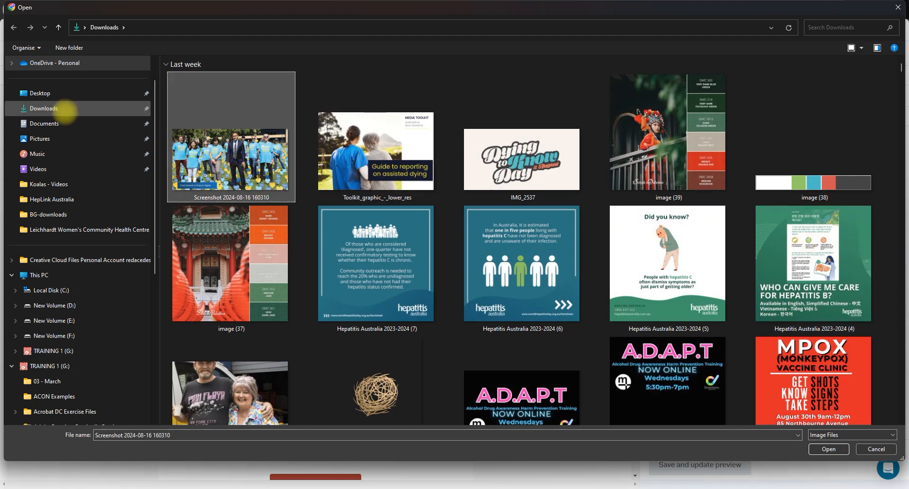
pyautogui.click(40, 93)
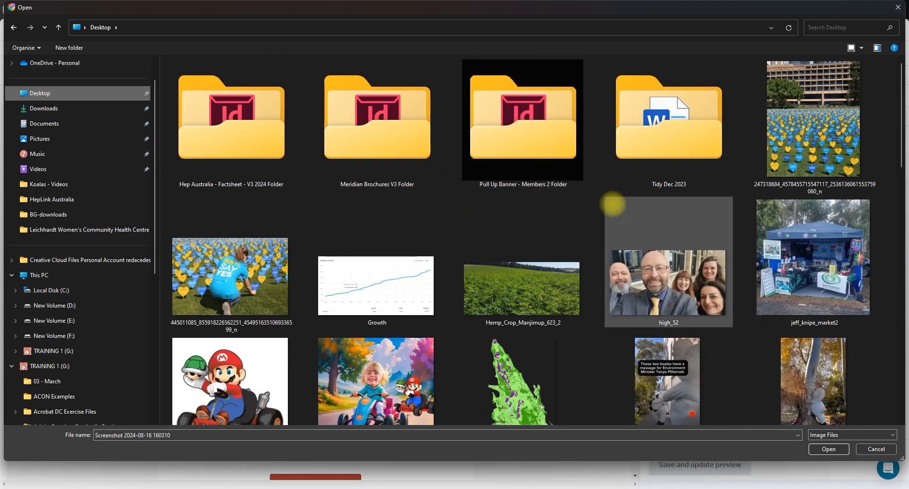
pyautogui.scroll(-2, 613, 204)
pyautogui.doubleClick(396, 332)
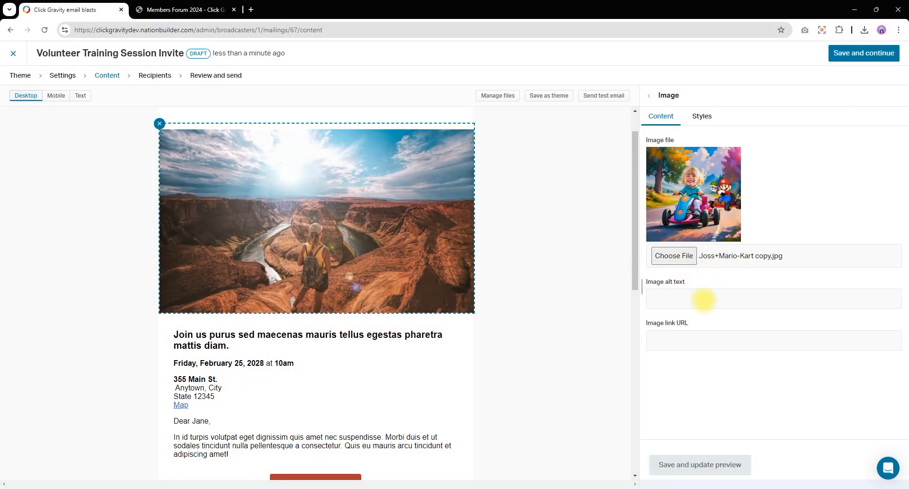
# Set the header image's alt text to "A child races Mario in a cartoon background." and save it to the preview.
pyautogui.click(669, 297)
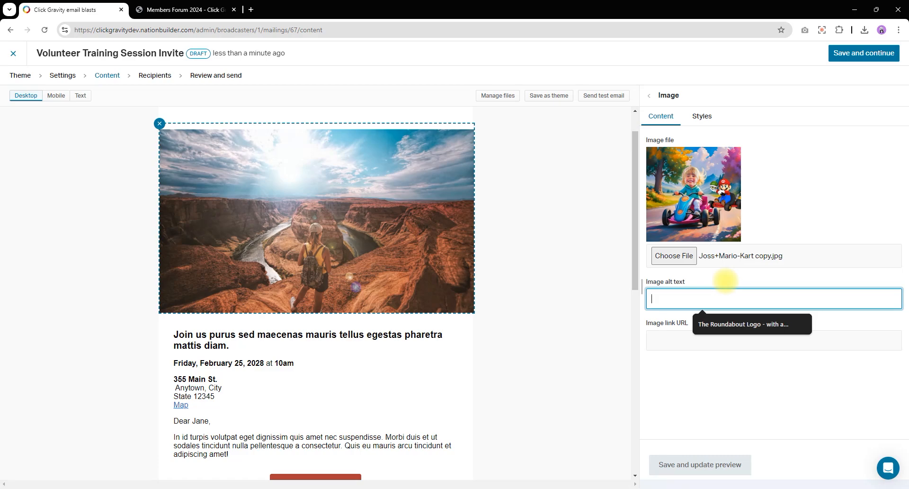
pyautogui.write('A')
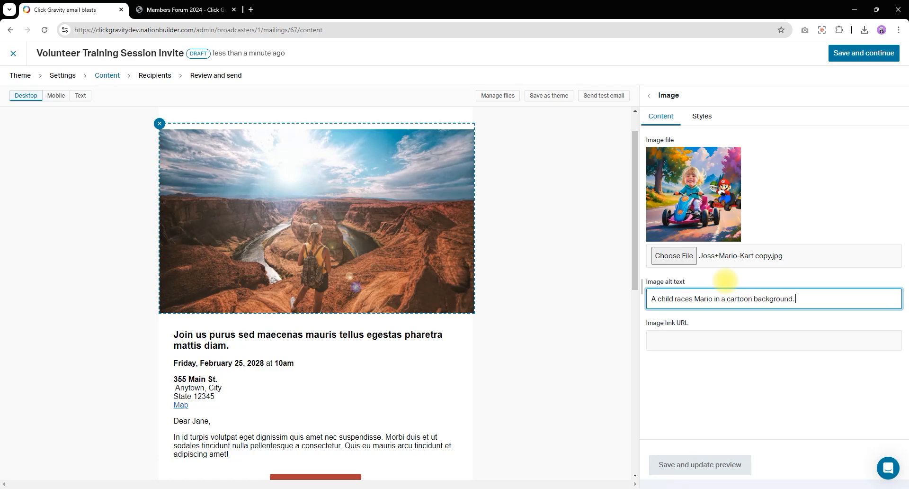
pyautogui.click(690, 464)
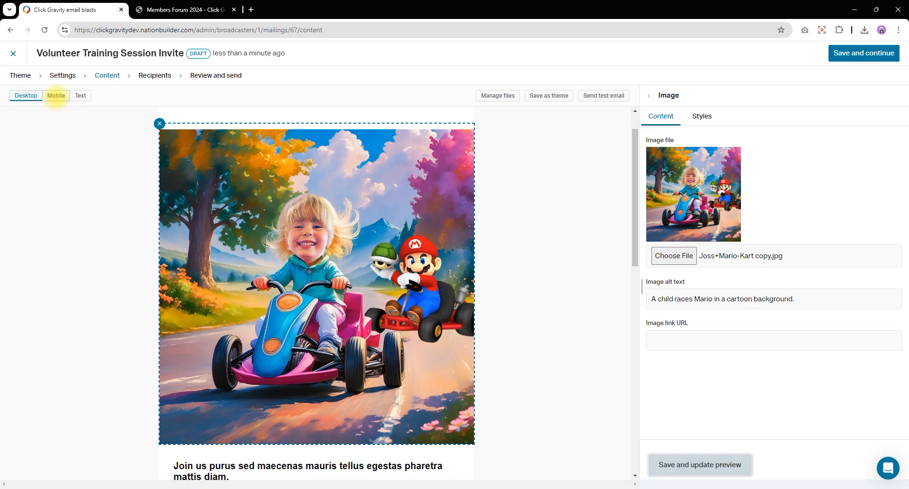
# Preview the email in its mobile and text versions, and return to the desktop version.
pyautogui.click(56, 96)
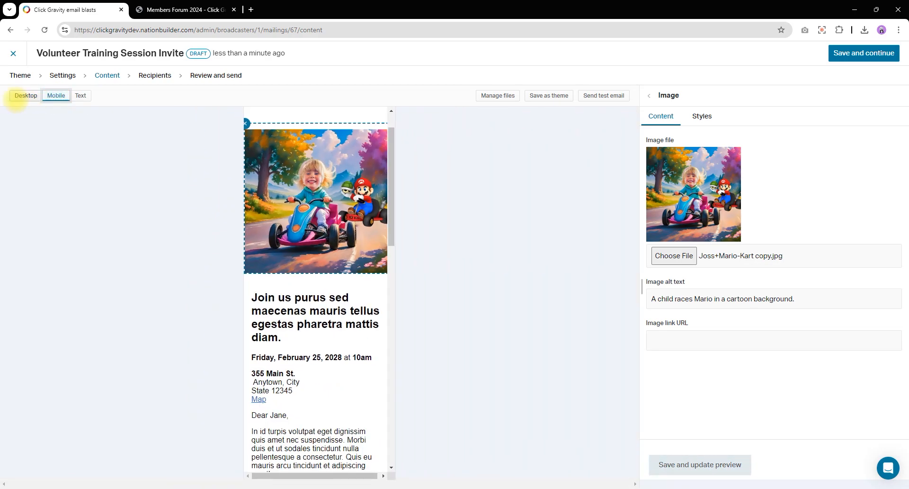
pyautogui.click(22, 96)
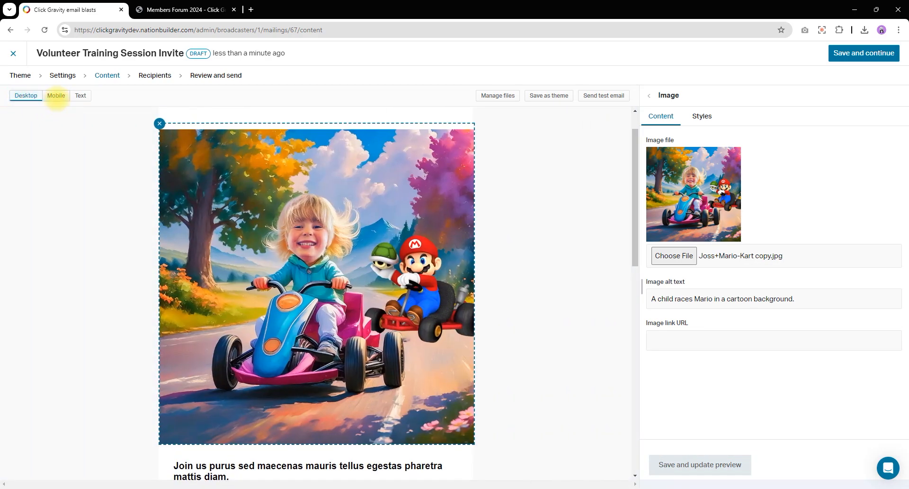
pyautogui.click(56, 95)
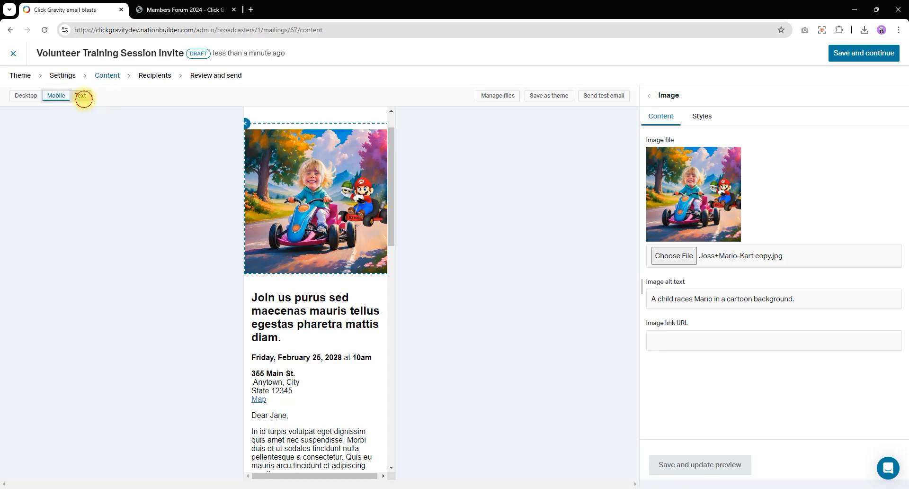
pyautogui.click(83, 96)
pyautogui.click(50, 96)
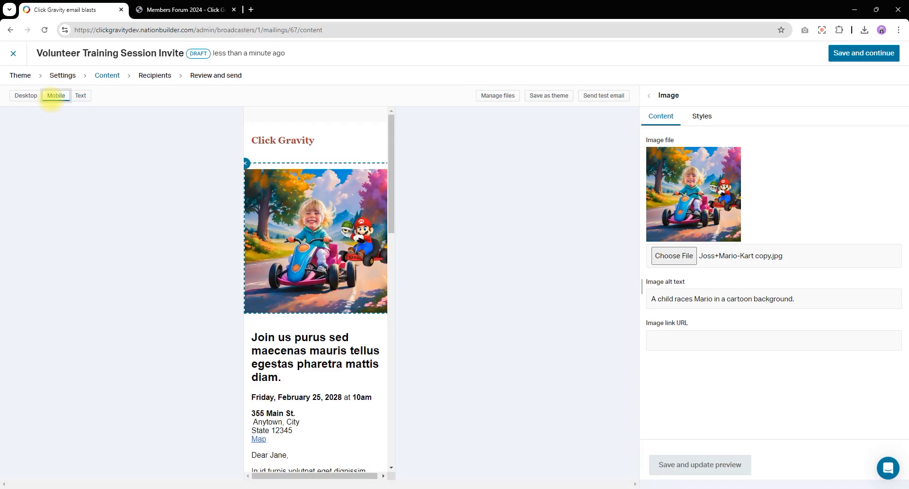
pyautogui.click(20, 96)
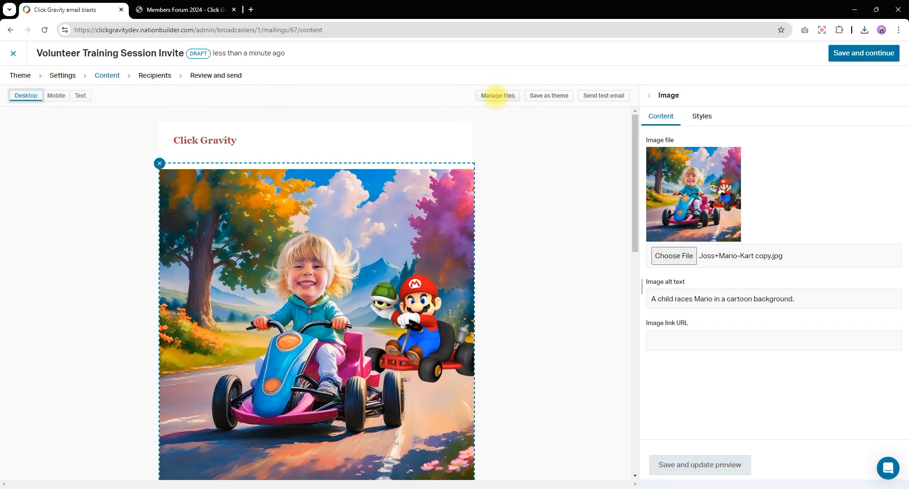
# Upload Decision_Making_HCV_Children_Final_Mar2024.pdf from the Desktop folder to the email blast's files.
pyautogui.click(496, 97)
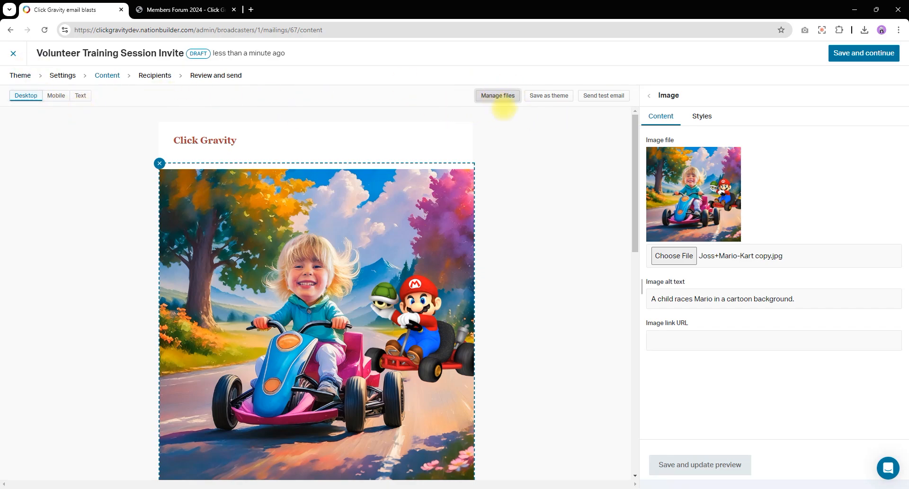
pyautogui.scroll(-4, 578, 257)
pyautogui.click(500, 95)
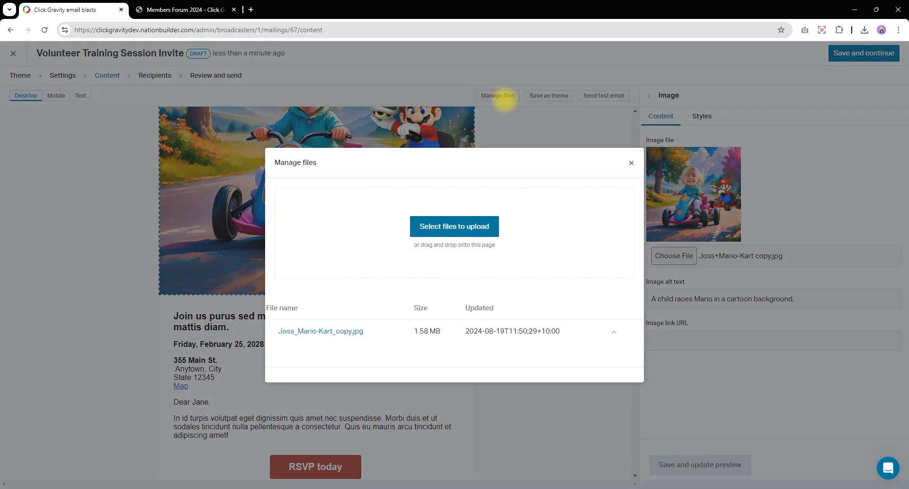
pyautogui.click(475, 223)
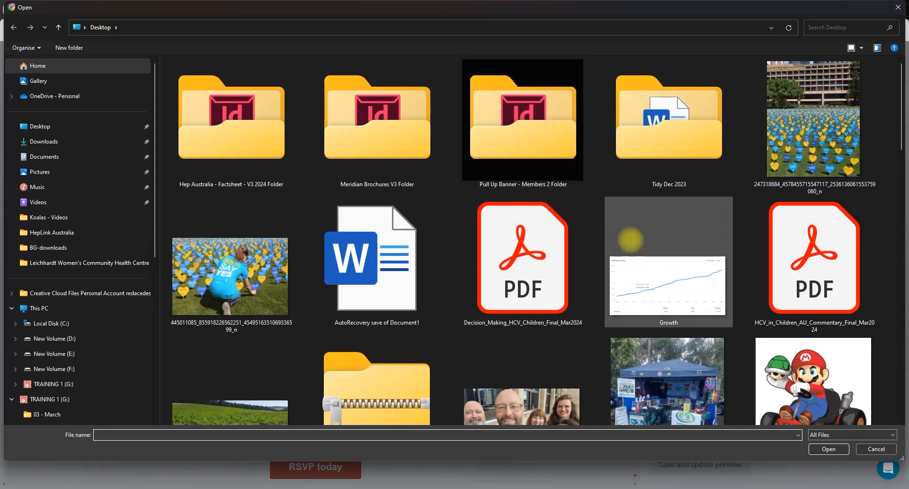
pyautogui.doubleClick(539, 252)
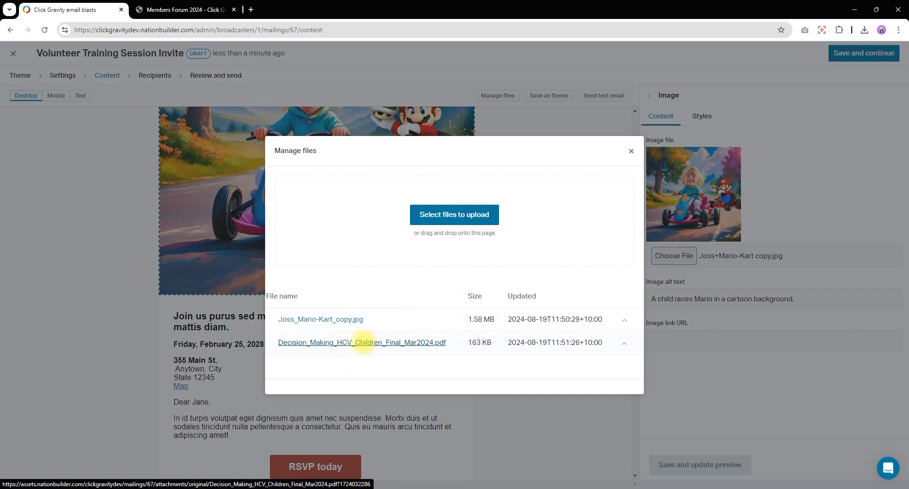
# Copy the link address of the uploaded Decision_Making_HCV_Children_Final_Mar2024.pdf and close the file manager.
pyautogui.rightClick(363, 341)
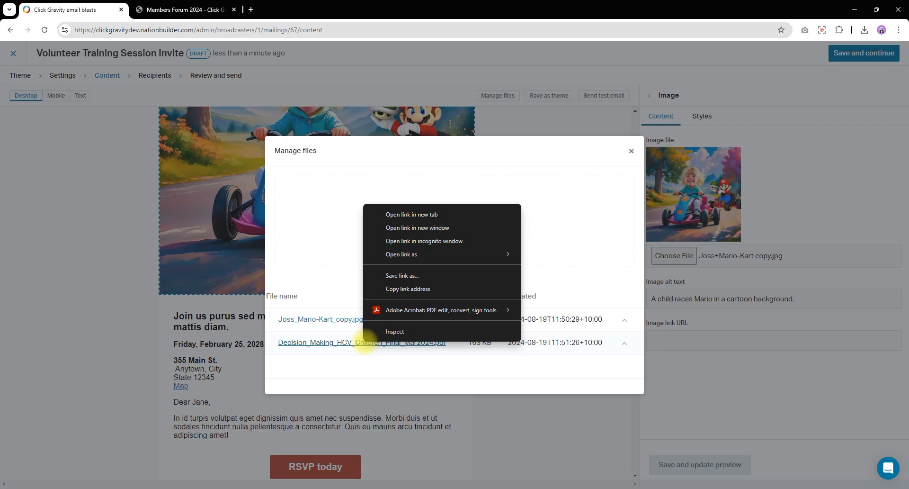
pyautogui.rightClick(316, 342)
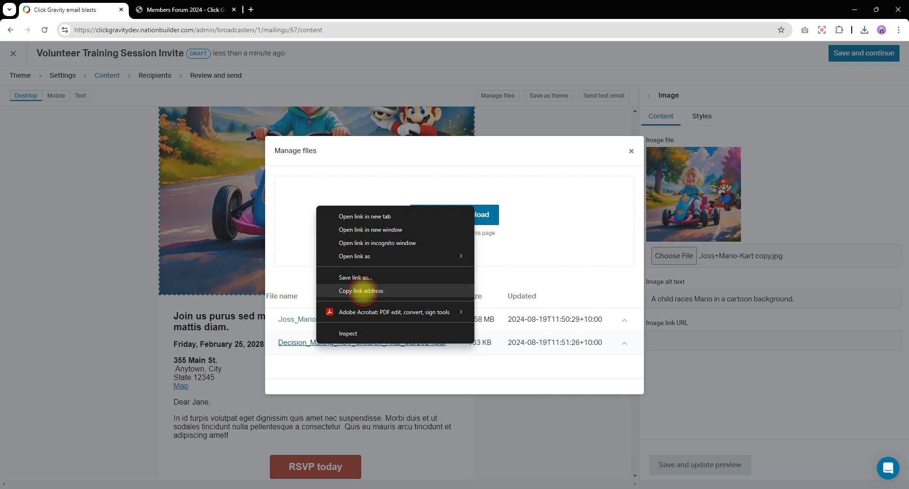
pyautogui.click(364, 291)
pyautogui.click(631, 150)
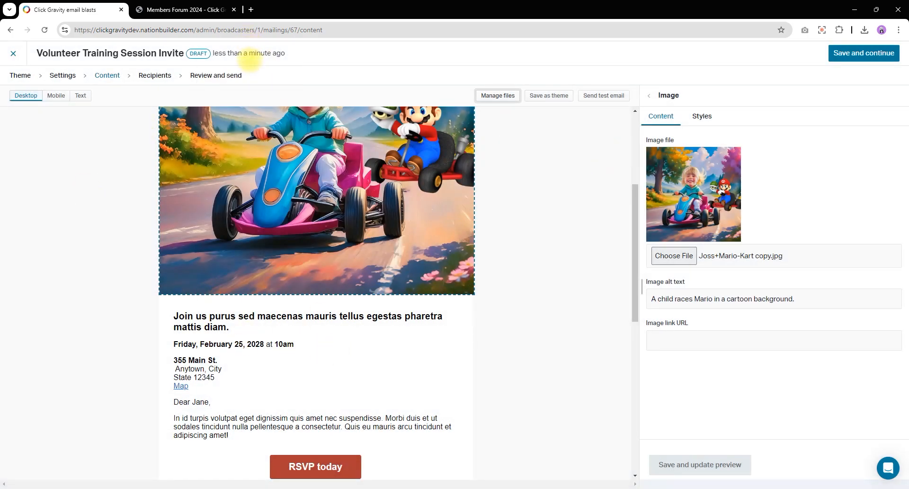
# Add the paragraph "Please complete this registration form before our training session." below the greeting in the main text block.
pyautogui.scroll(-3, 431, 218)
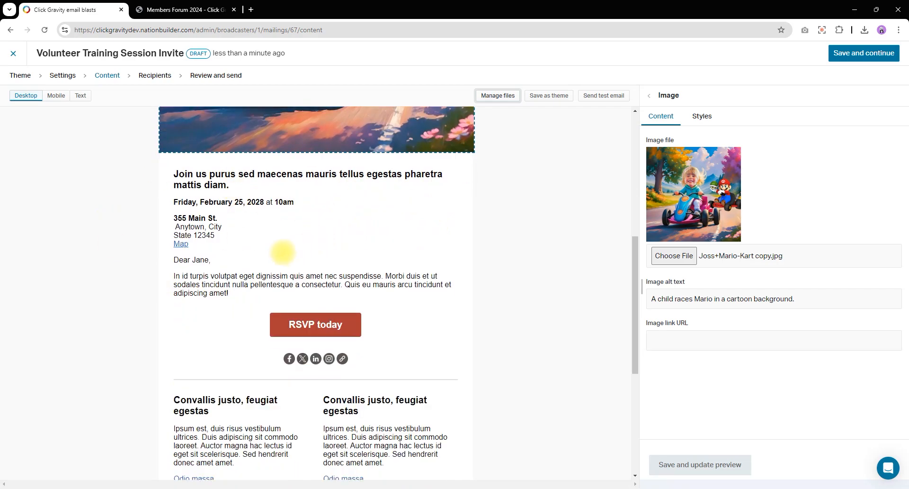
pyautogui.click(309, 269)
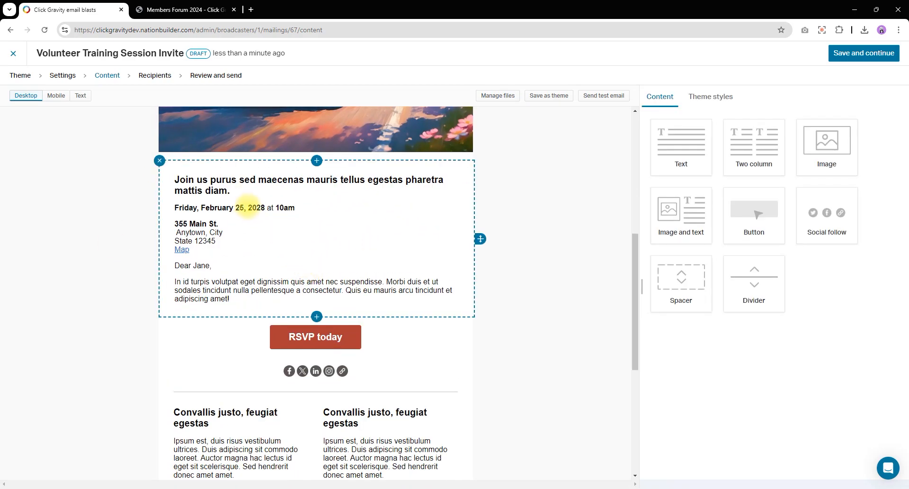
pyautogui.doubleClick(270, 208)
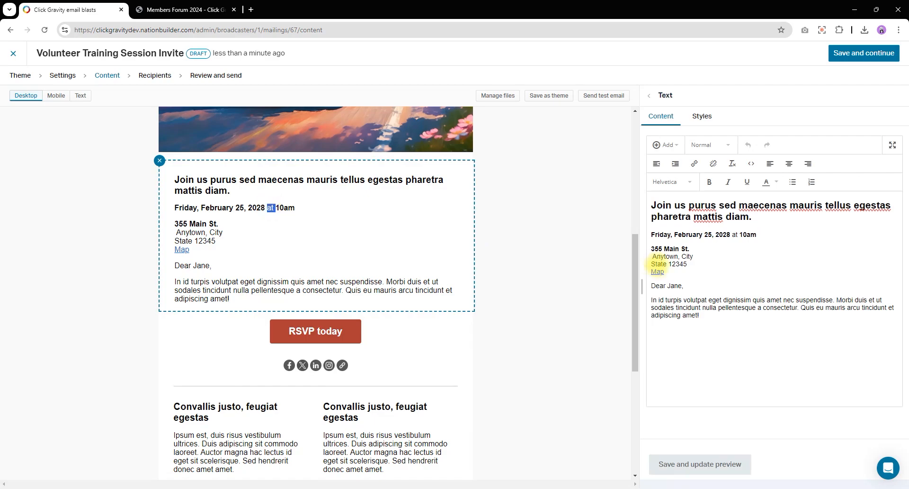
pyautogui.click(698, 288)
pyautogui.press('Return')
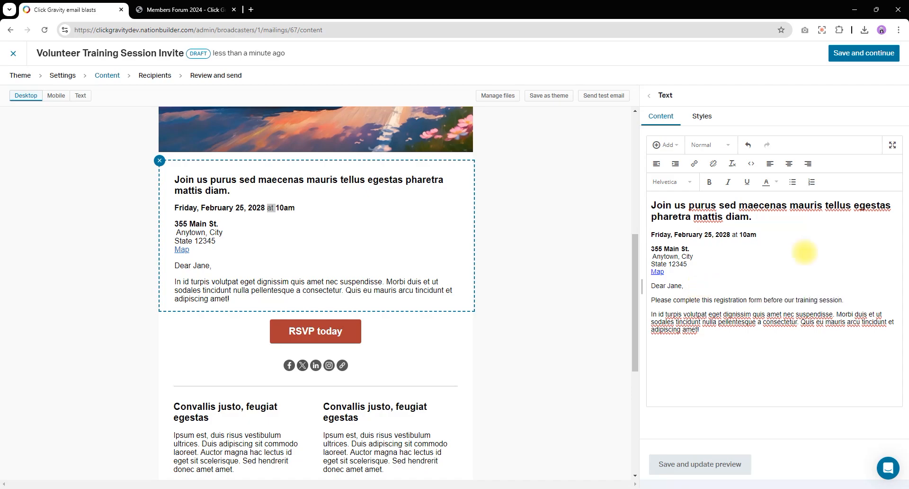
# Insert a link on "complete this registration form" with the copied PDF address as its URL, and review the full address.
pyautogui.moveTo(762, 300); pyautogui.dragTo(679, 299)
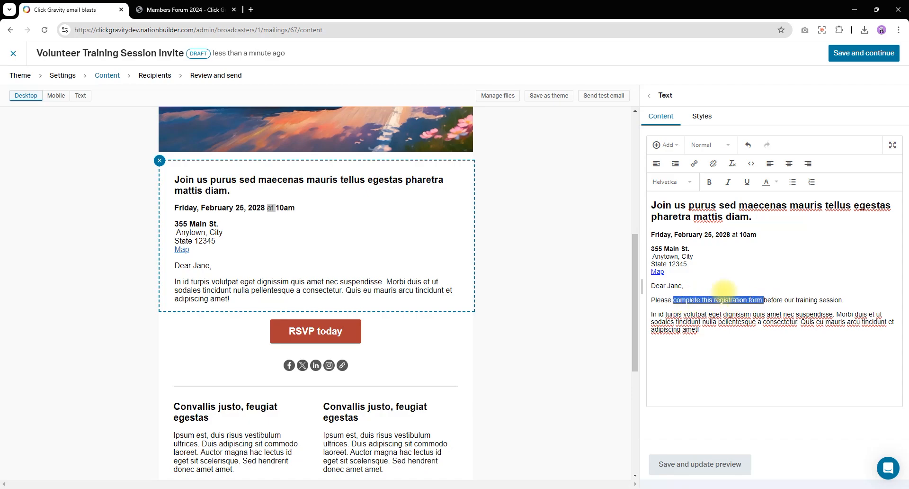
pyautogui.click(695, 164)
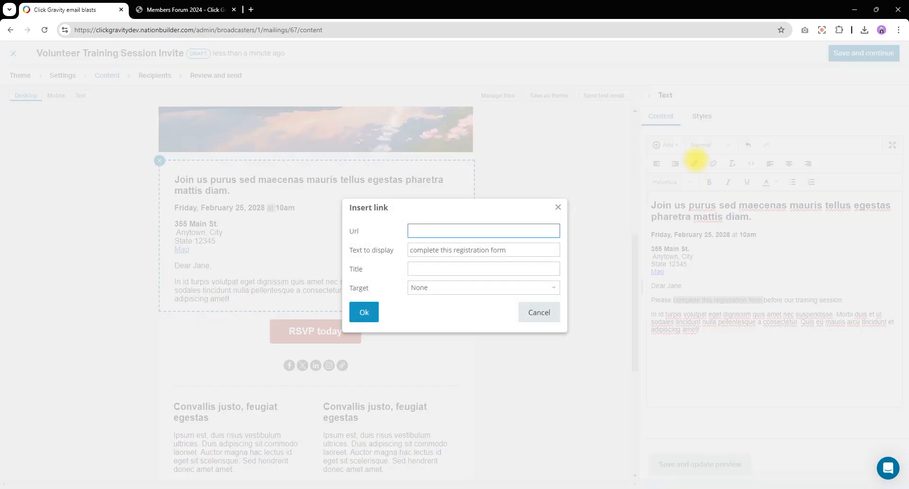
pyautogui.hotkey('ctrl', 'v')
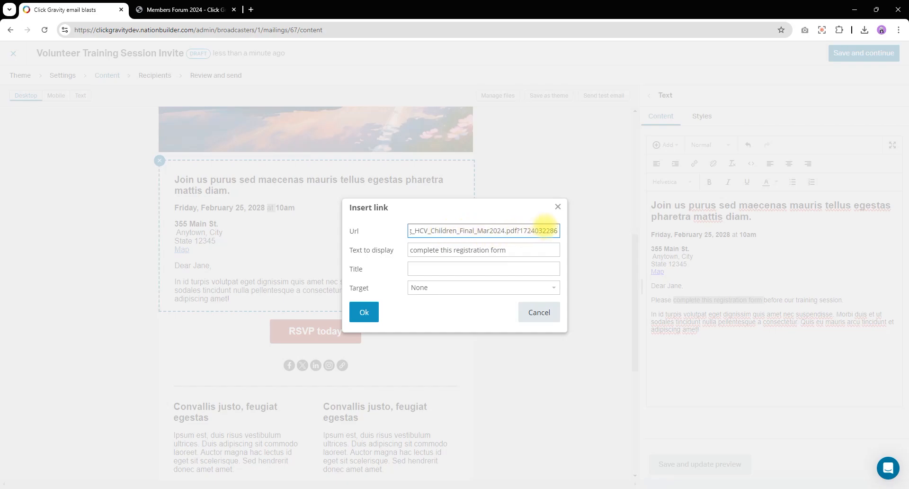
pyautogui.moveTo(545, 228); pyautogui.dragTo(423, 227)
pyautogui.click(432, 229)
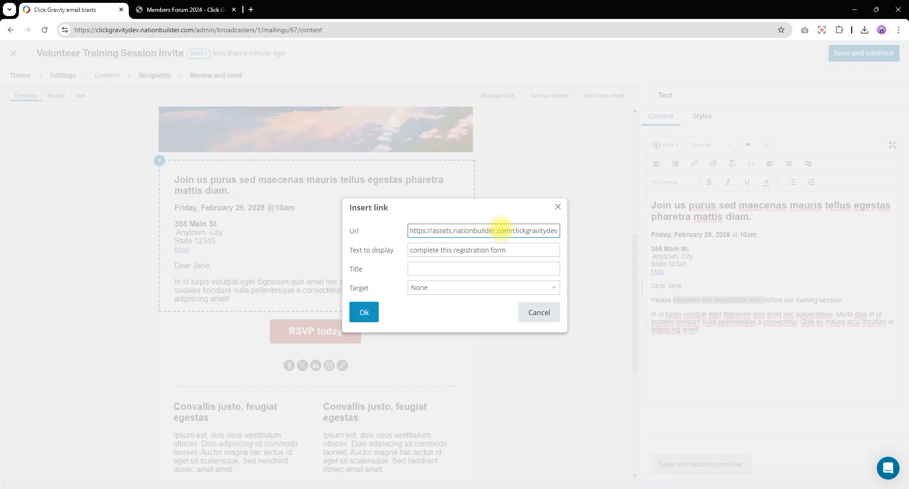
pyautogui.moveTo(508, 227)
pyautogui.mouseDown()
pyautogui.moveTo(544, 229)
pyautogui.moveTo(512, 224)
pyautogui.mouseUp()
pyautogui.click(513, 226)
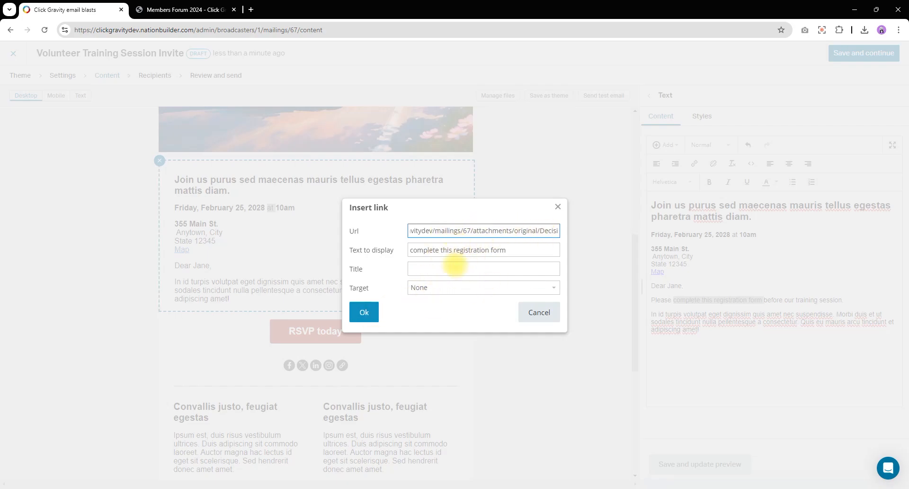
# Set the link's target to New window, apply it, save the text block to the preview and deselect the block.
pyautogui.click(453, 290)
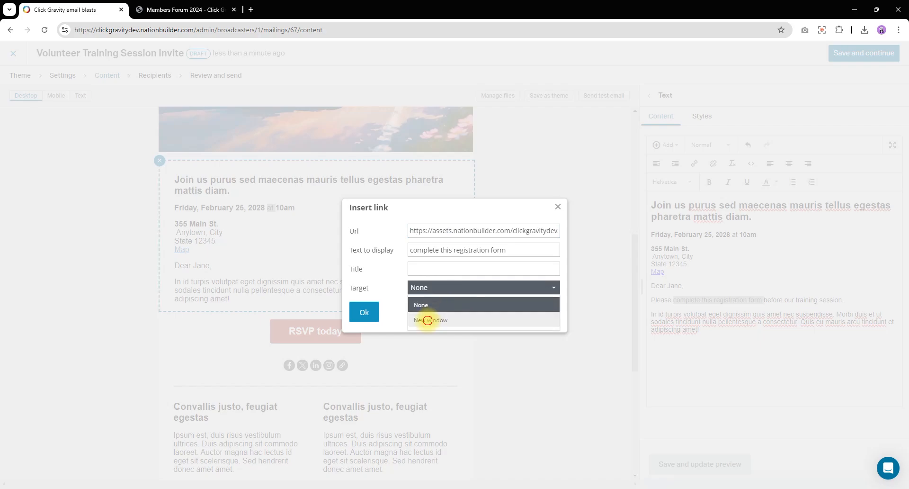
pyautogui.click(427, 317)
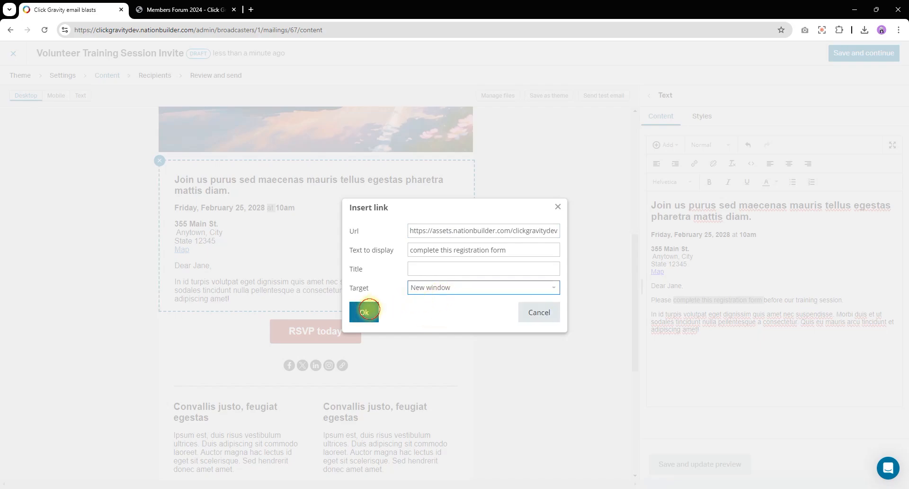
pyautogui.click(369, 311)
pyautogui.click(696, 463)
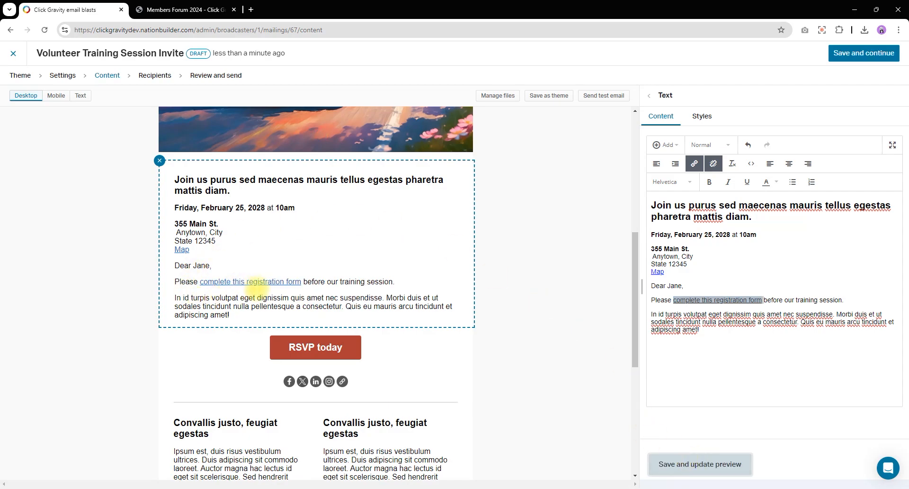
pyautogui.click(245, 281)
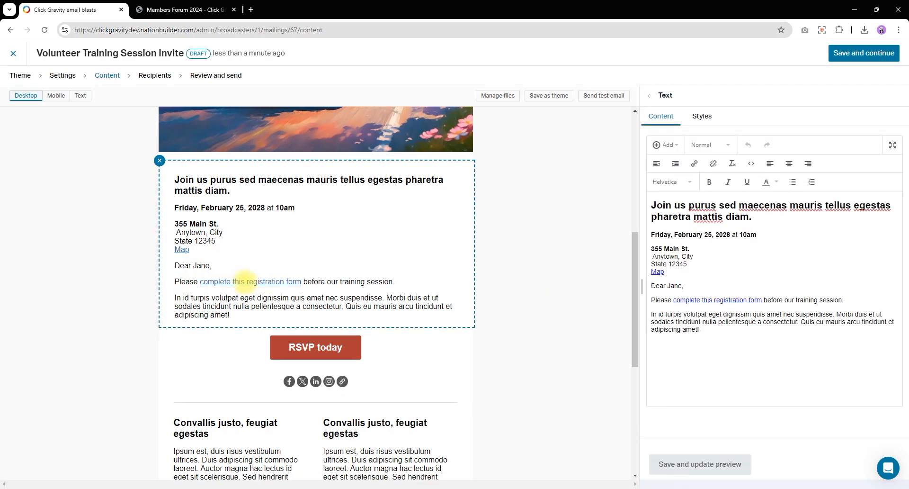
pyautogui.click(266, 282)
pyautogui.click(391, 281)
pyautogui.click(556, 294)
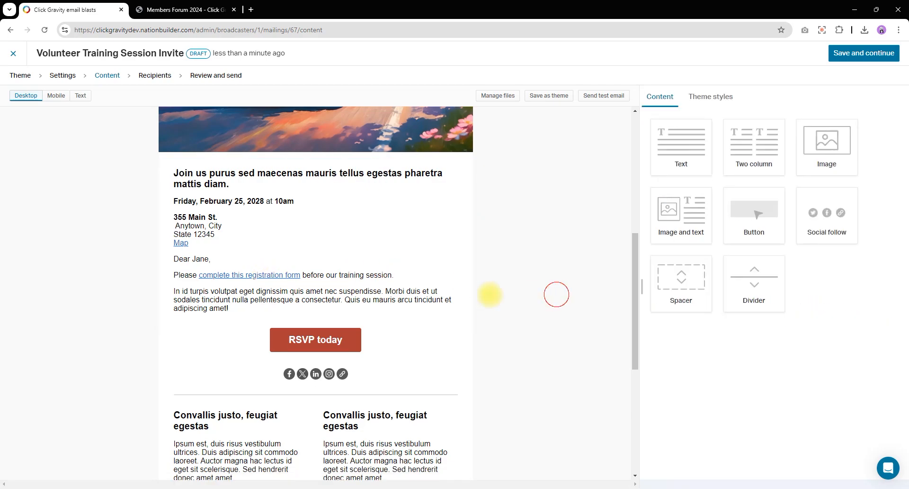
# Check the email's mobile layout around the registration link and return to the desktop preview.
pyautogui.click(55, 96)
pyautogui.scroll(1, 289, 185)
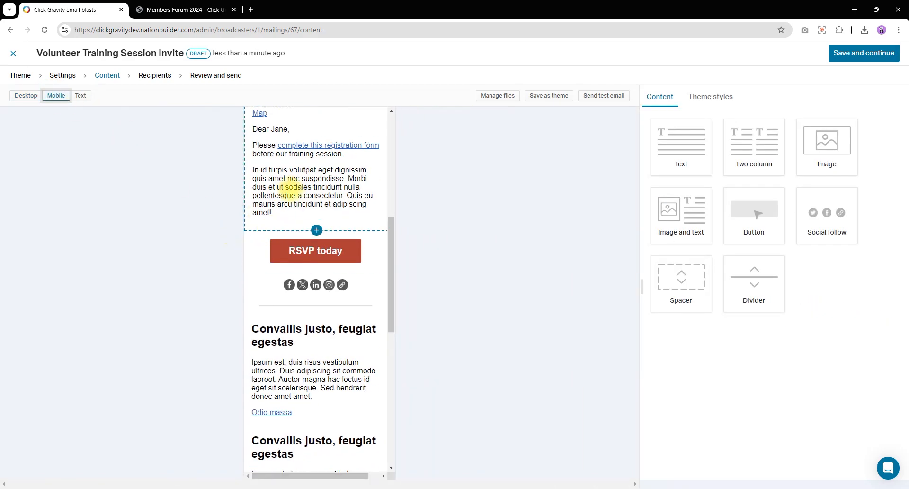
pyautogui.click(310, 141)
pyautogui.click(26, 96)
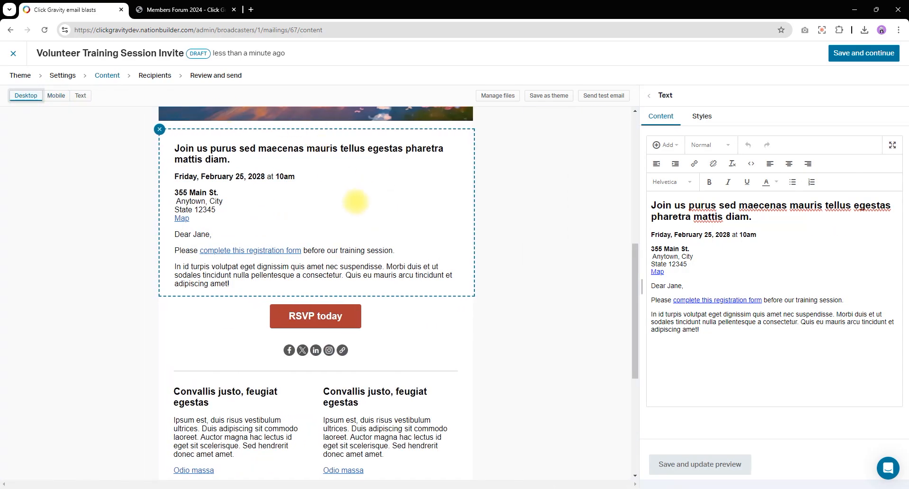
pyautogui.click(255, 250)
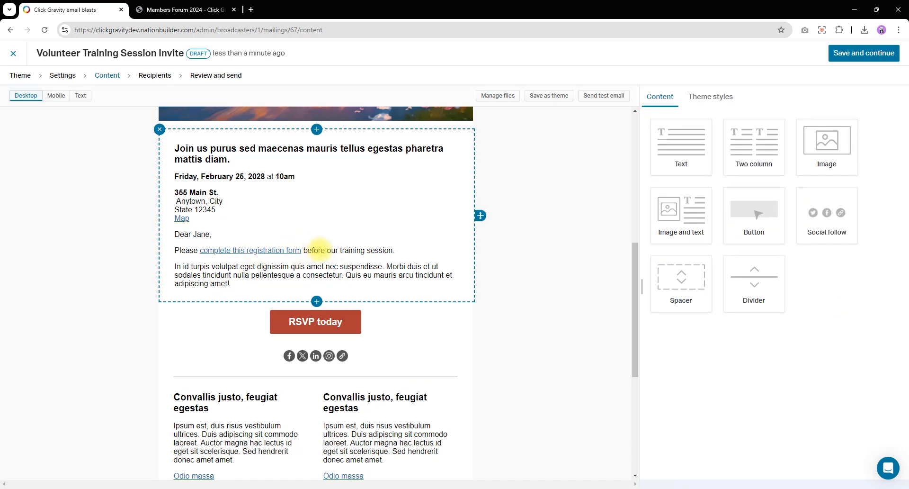
# Send a test email of the invite to the prefilled address.
pyautogui.scroll(4, 516, 180)
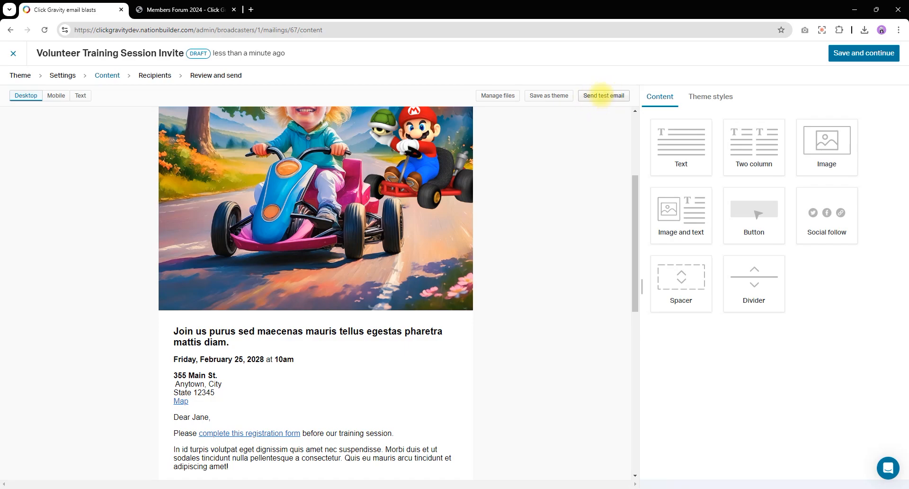
pyautogui.click(603, 95)
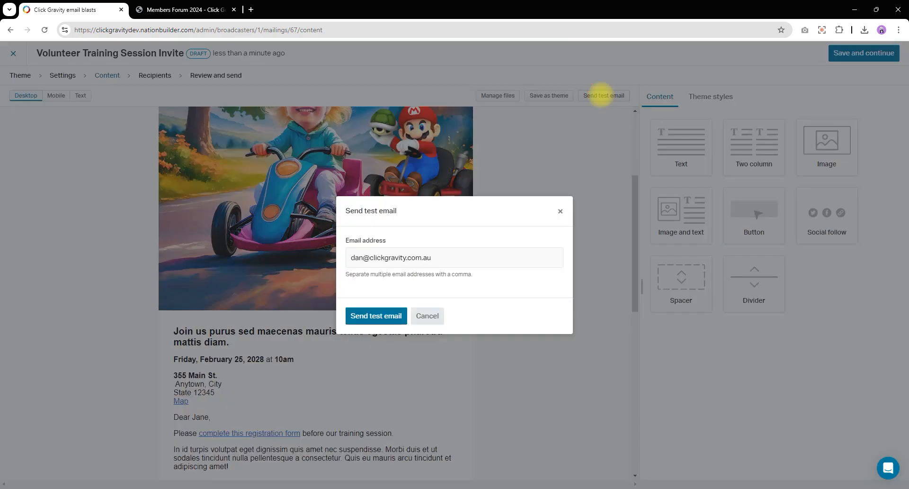
pyautogui.click(392, 314)
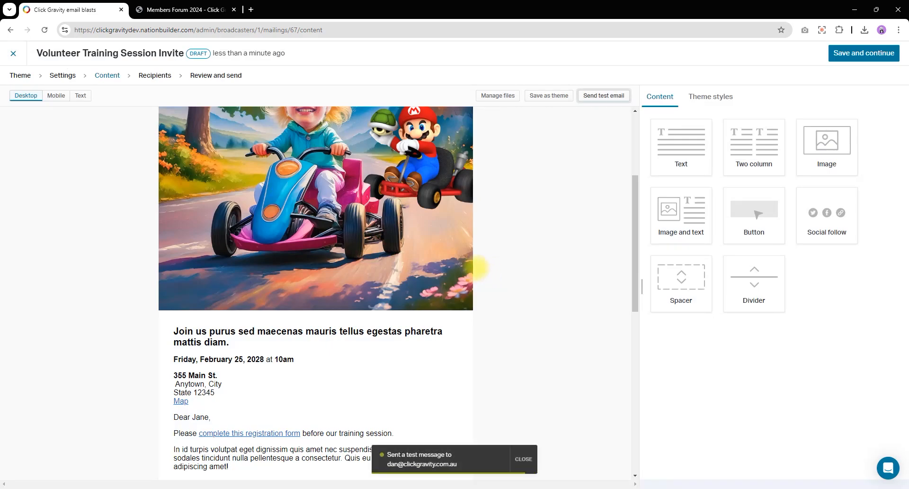
# Open the copied PDF address in a new browser tab to check the document, and close that tab.
pyautogui.click(251, 9)
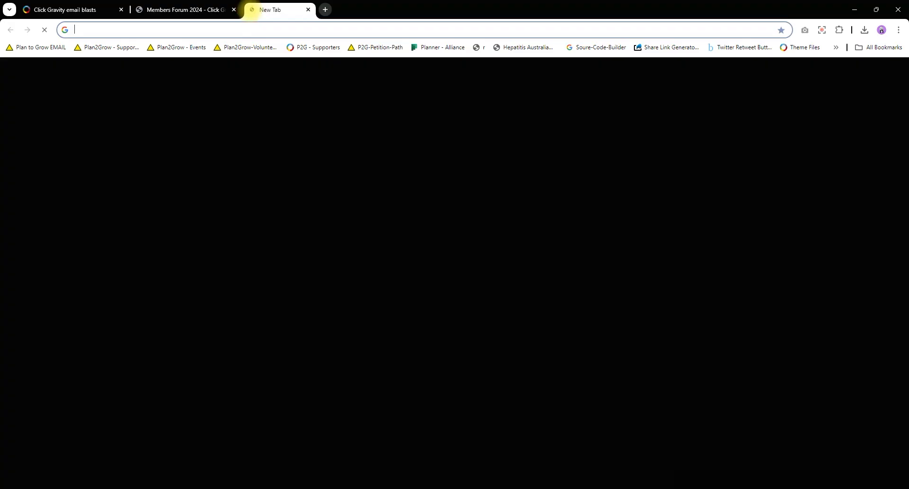
pyautogui.hotkey('ctrl', 'v')
pyautogui.press('Return')
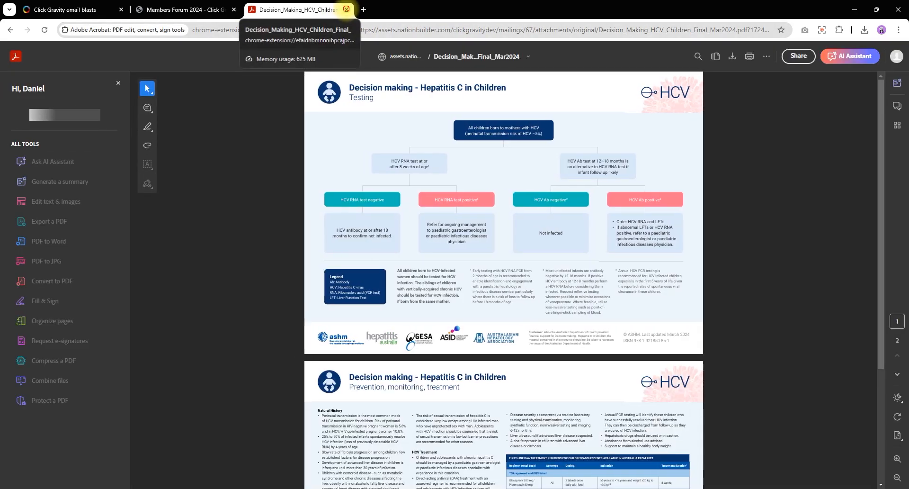
pyautogui.click(346, 10)
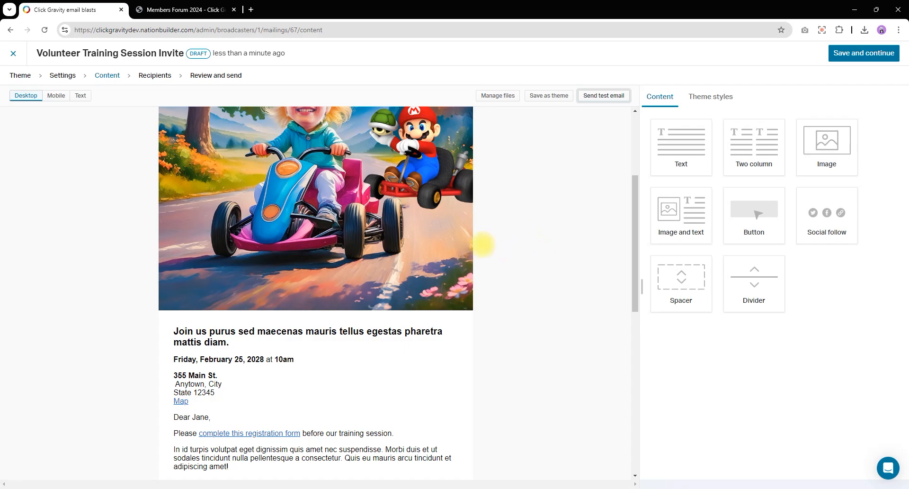
# Look over the header image and body of the email, save the content and continue to the recipients.
pyautogui.click(467, 239)
pyautogui.scroll(3, 461, 238)
pyautogui.scroll(-5, 461, 239)
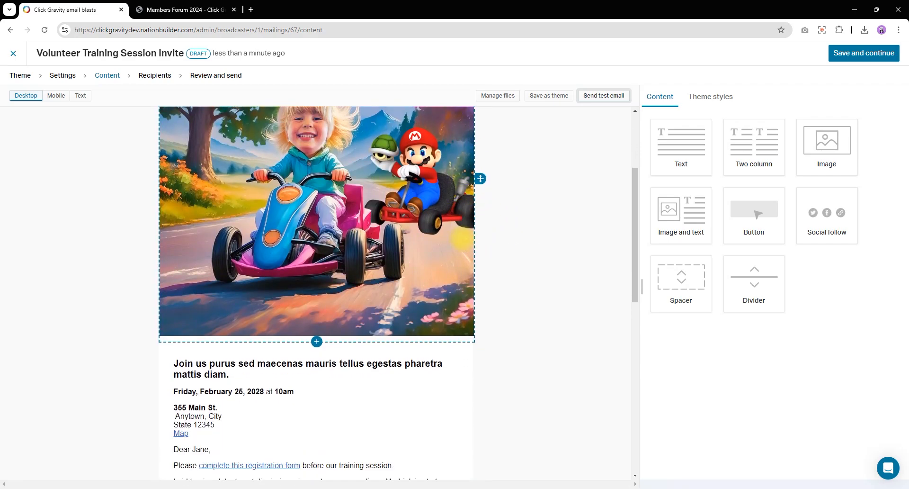
pyautogui.scroll(3, 462, 238)
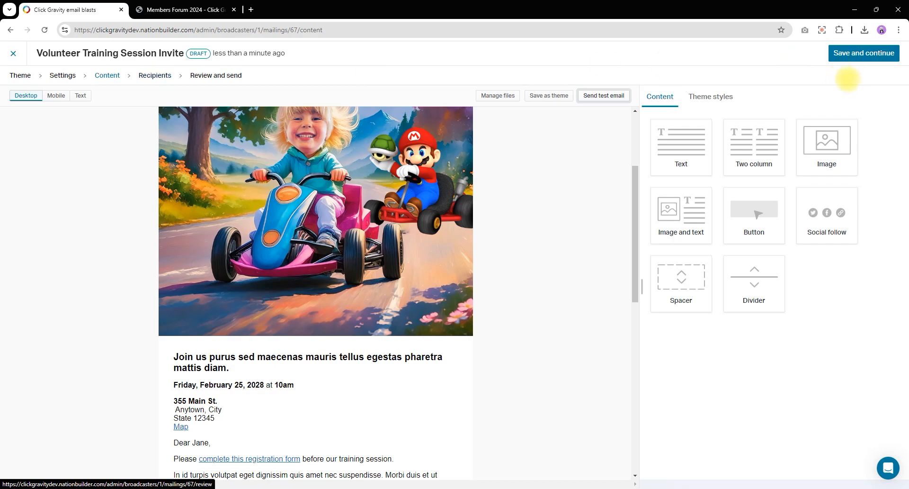
pyautogui.click(865, 54)
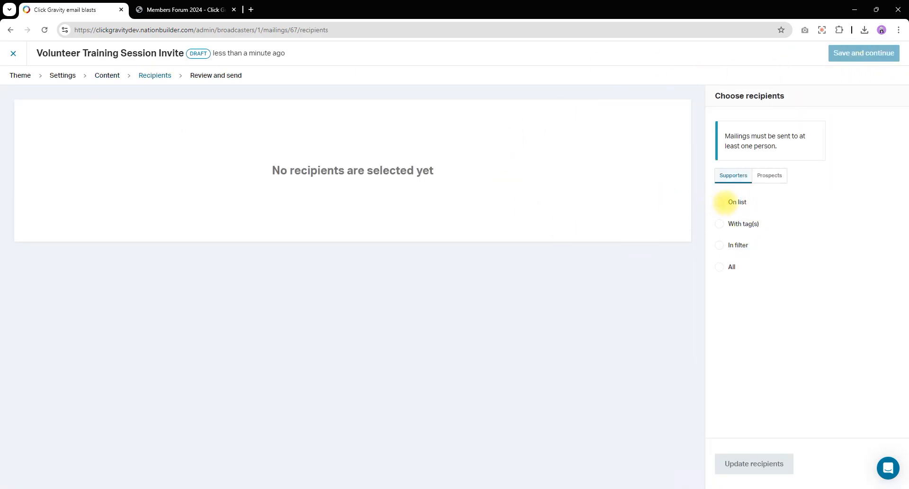
# Set the recipients to supporters on the list Volunteers-2024-Call-List-August and update them.
pyautogui.click(719, 202)
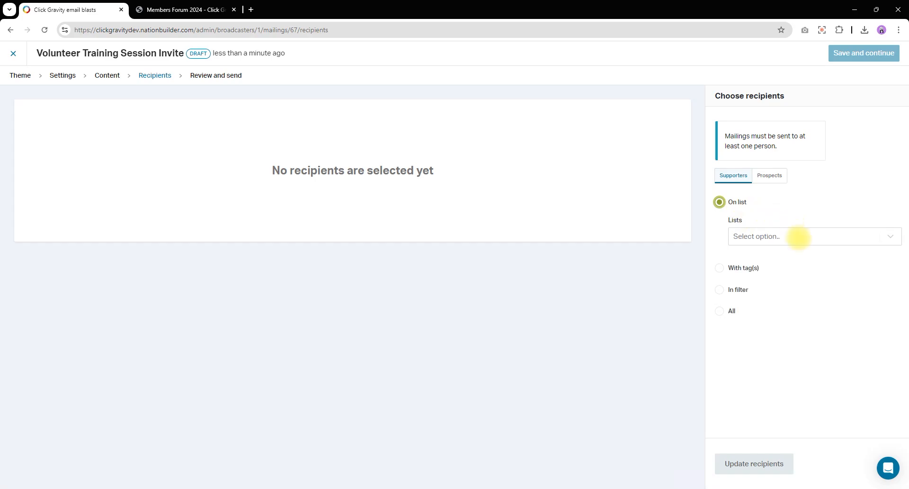
pyautogui.click(798, 237)
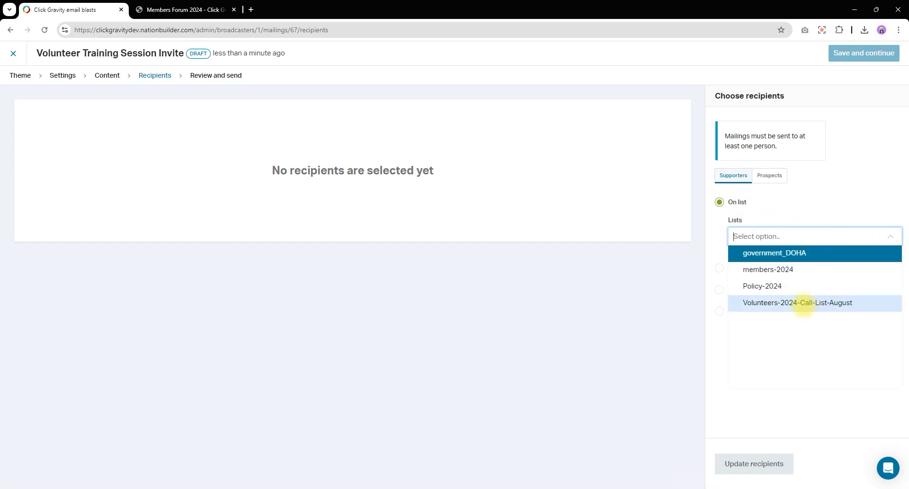
pyautogui.click(803, 303)
pyautogui.click(754, 462)
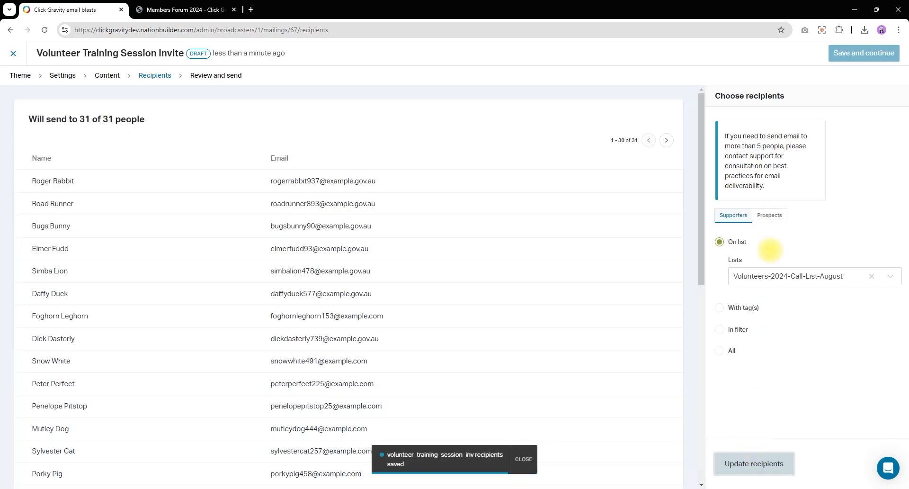
# Switch the recipients to supporters with the tag Volunteer-2024 and update them.
pyautogui.click(738, 307)
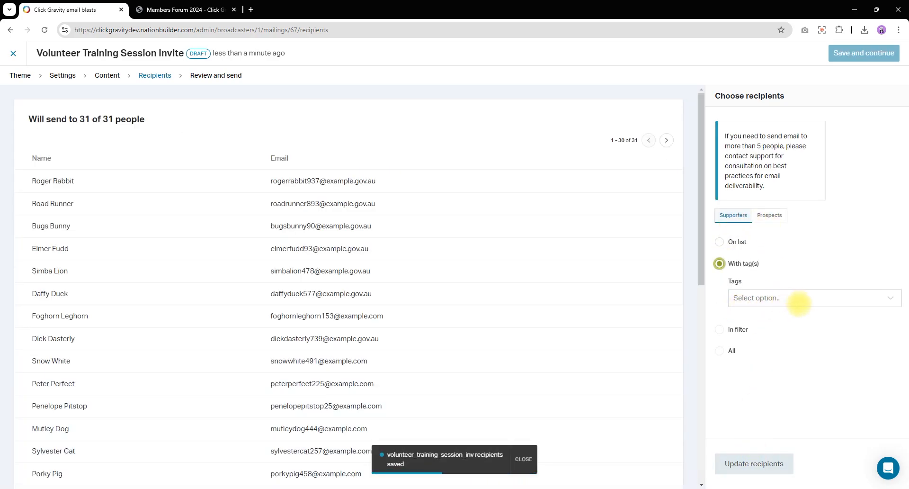
pyautogui.click(786, 300)
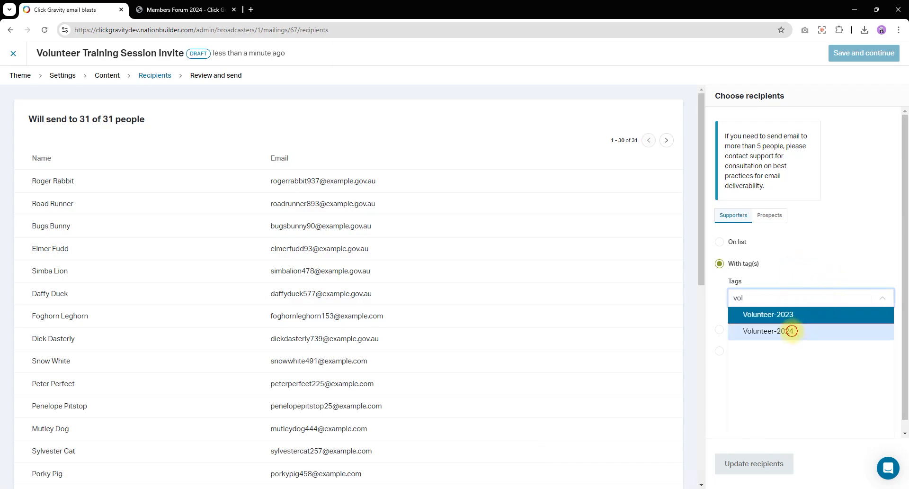
pyautogui.click(789, 331)
pyautogui.click(756, 457)
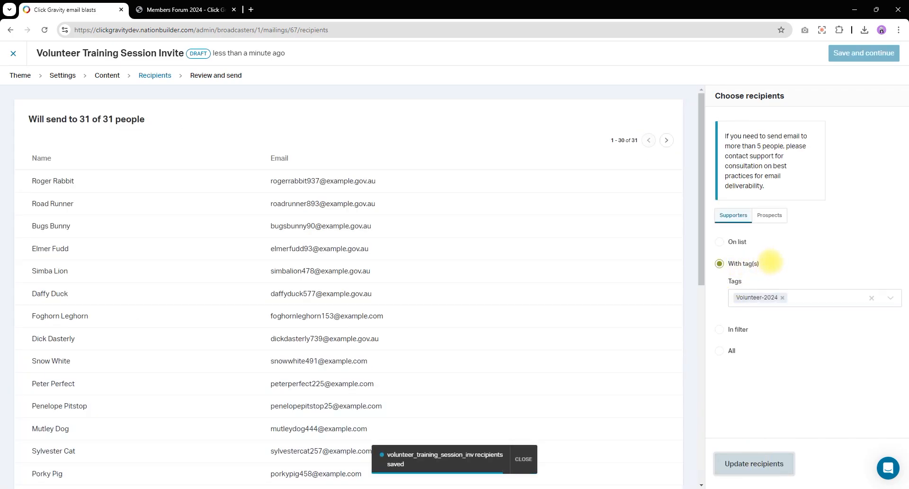
# Switch the recipients to supporters in the filter Non-Donors2024ANDNon-Members2023 and update them.
pyautogui.click(735, 330)
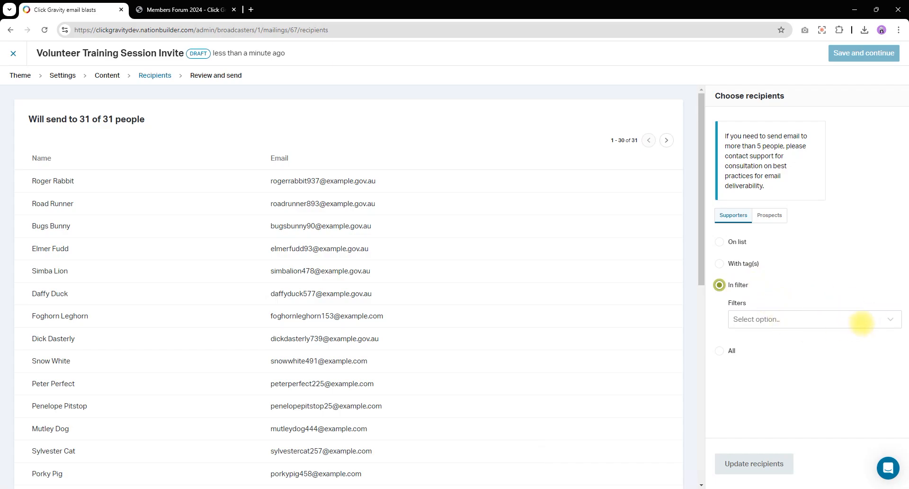
pyautogui.click(781, 318)
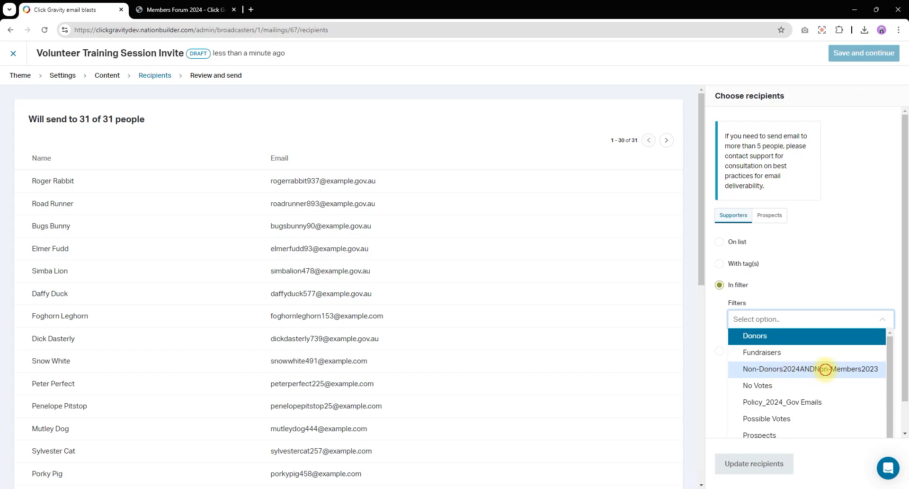
pyautogui.click(826, 369)
pyautogui.click(747, 462)
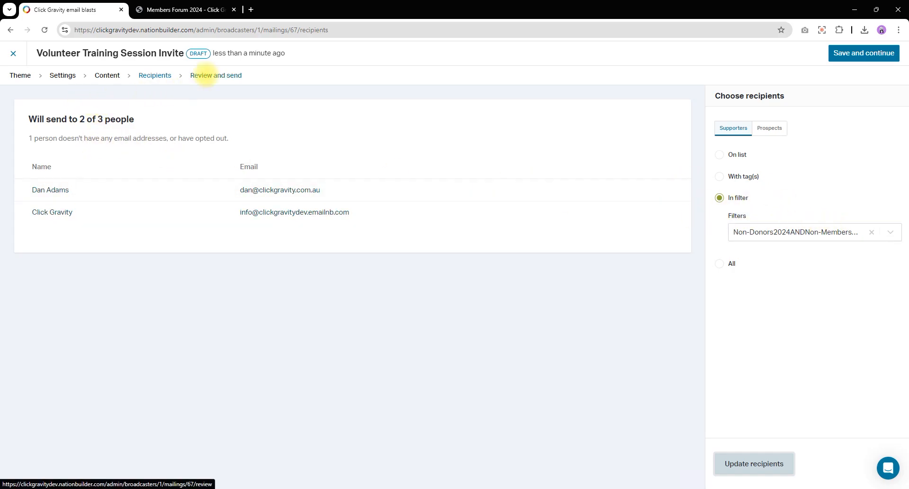
# Review the complete email from header to footer before sending, and close the draft to return to the email blasts.
pyautogui.click(206, 74)
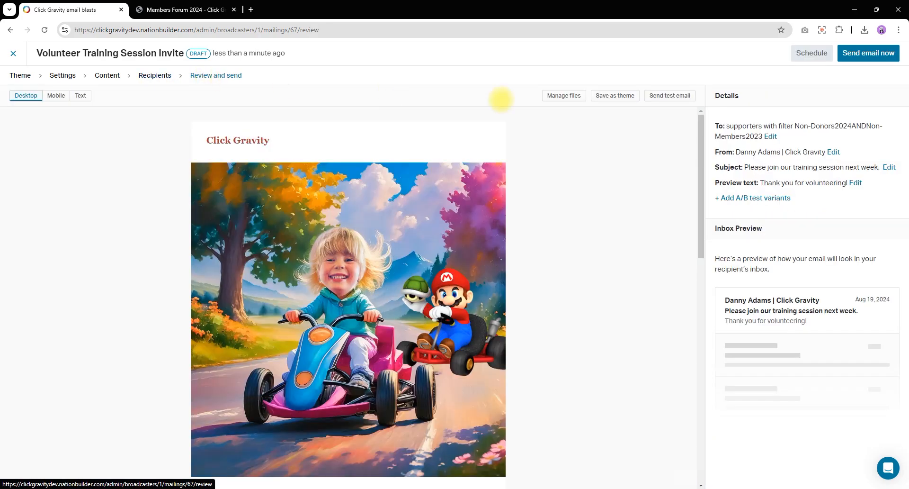
pyautogui.scroll(-10, 502, 204)
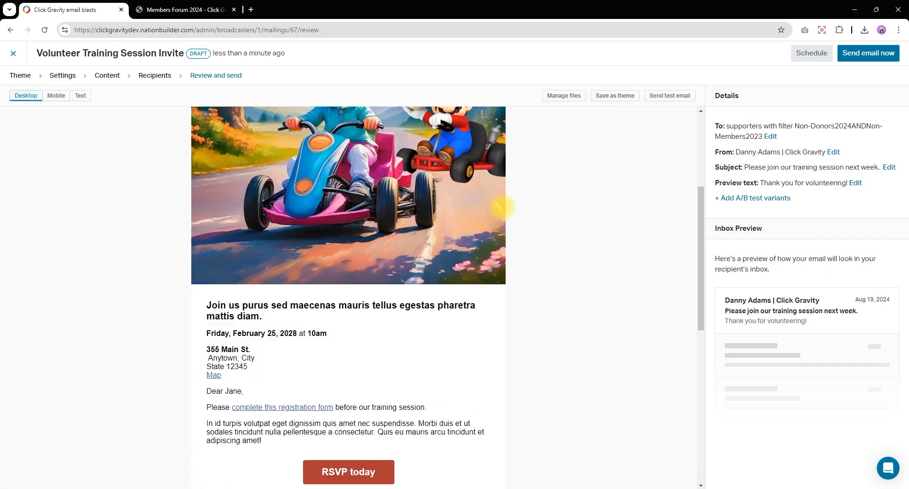
pyautogui.scroll(-3, 449, 218)
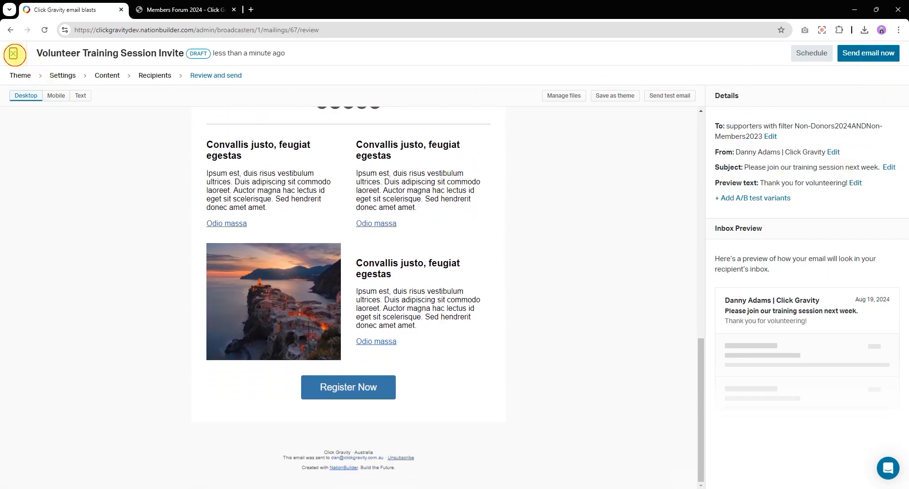
pyautogui.click(14, 53)
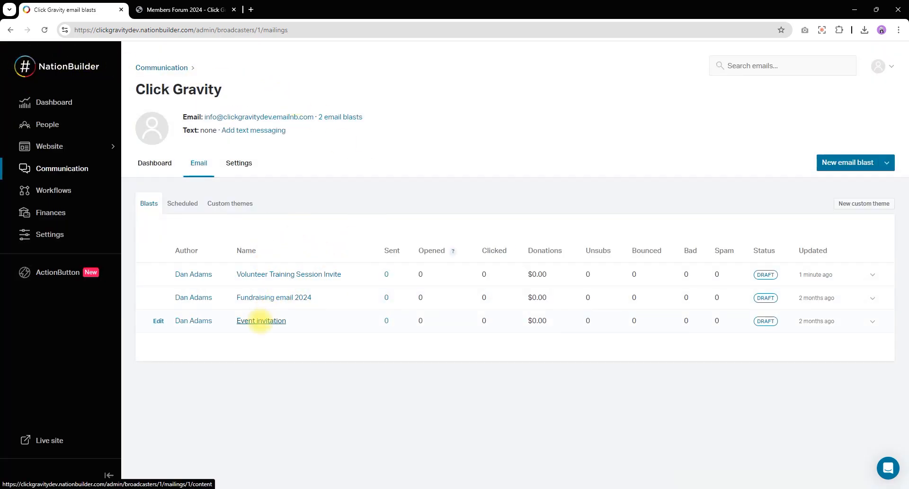
# Look at the Event invitation draft, close it and open the Fundraising email 2024 draft instead.
pyautogui.click(261, 321)
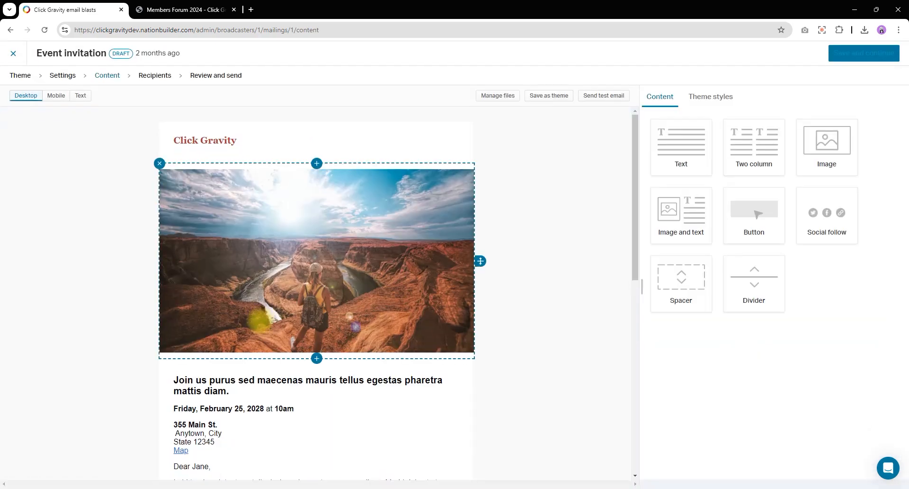
pyautogui.click(13, 53)
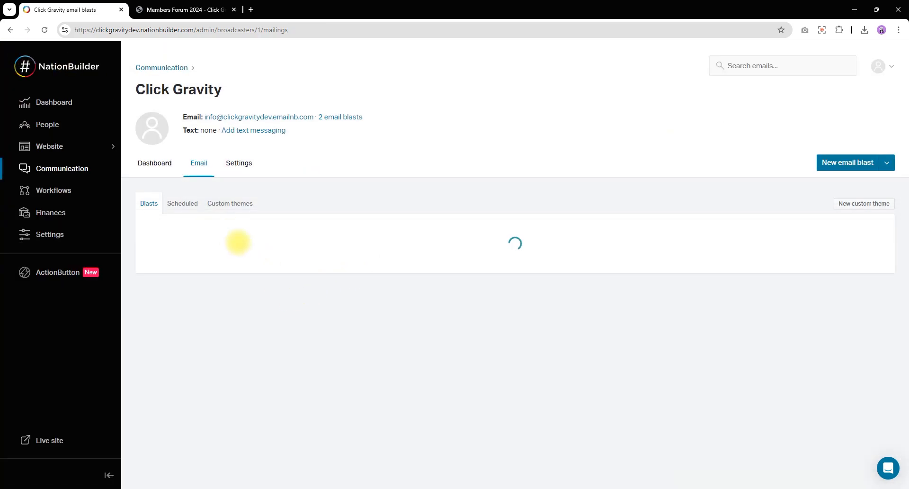
pyautogui.click(280, 298)
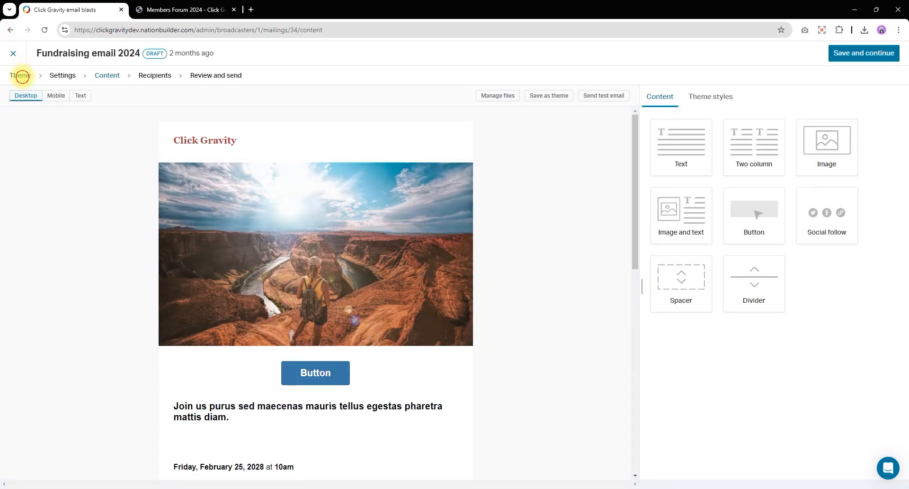
# Browse the stock themes available for the Fundraising email 2024 draft.
pyautogui.click(20, 75)
pyautogui.scroll(-1, 327, 121)
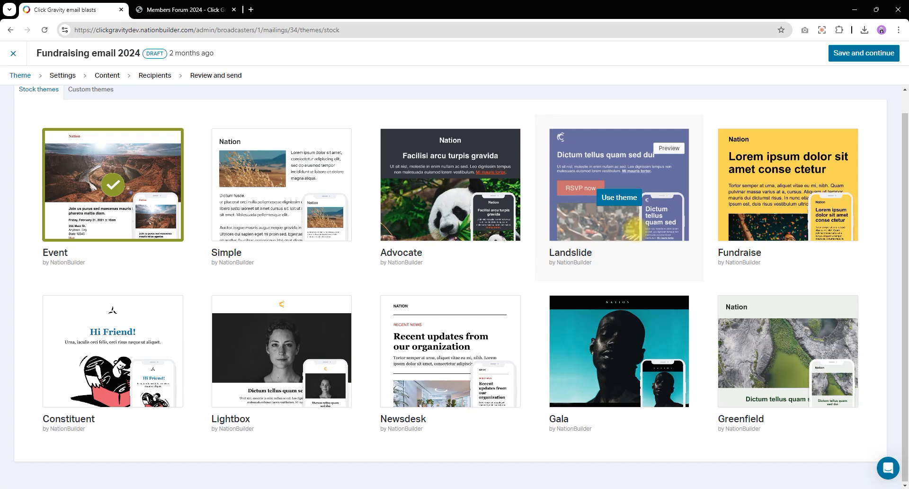
pyautogui.scroll(1, 634, 232)
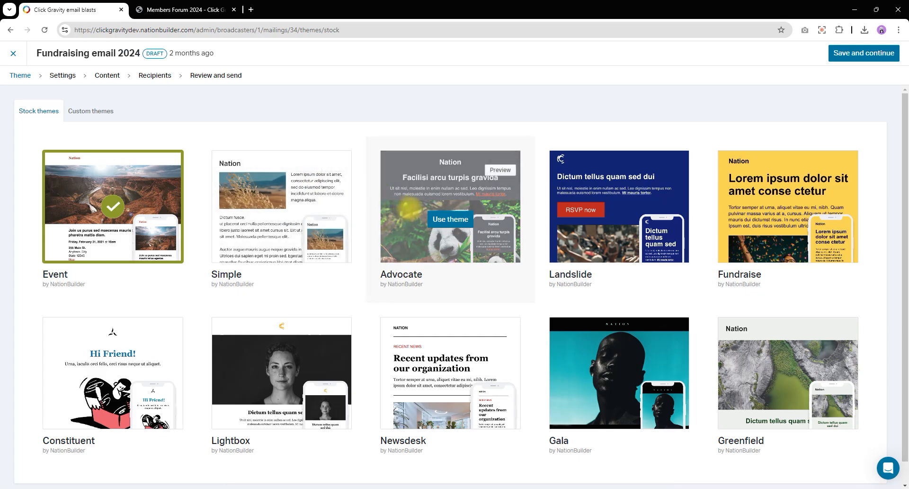
pyautogui.scroll(-1, 355, 196)
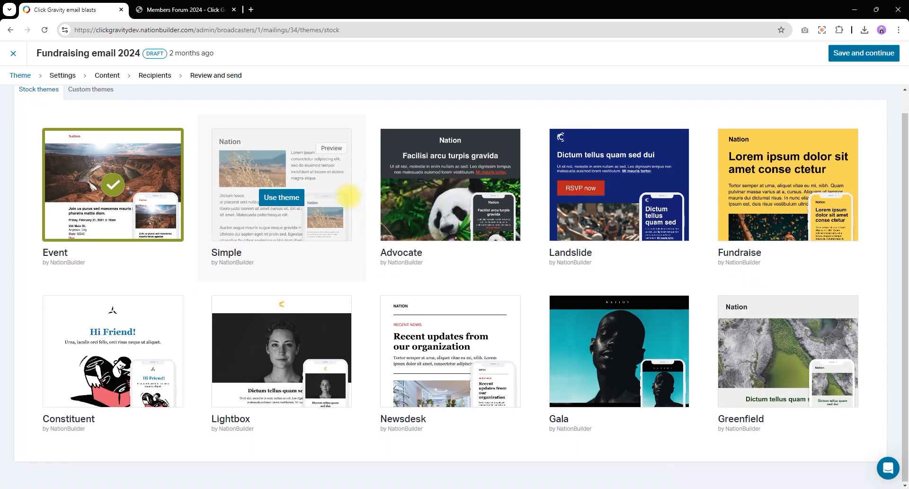
pyautogui.scroll(1, 349, 192)
# Change the Fundraising email 2024 draft to the custom theme Classic (HTML) Newsletter, accepting the loss of its existing content.
pyautogui.click(108, 115)
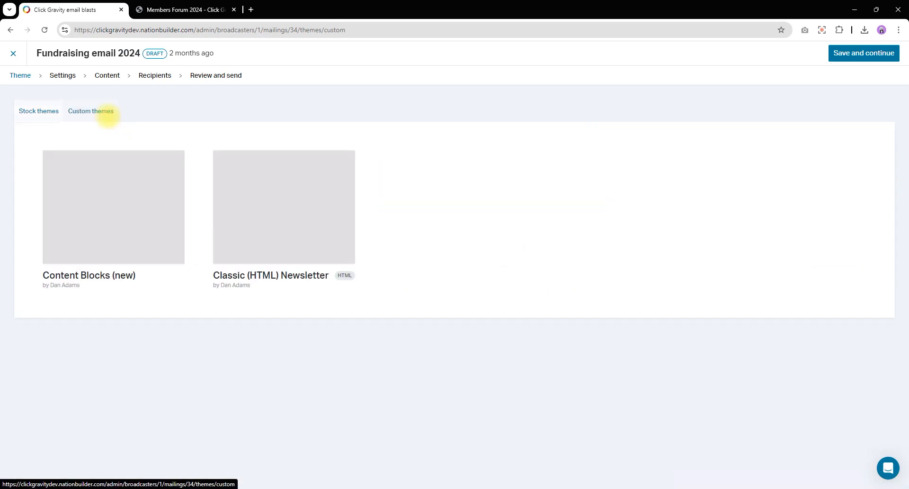
pyautogui.moveTo(140, 141)
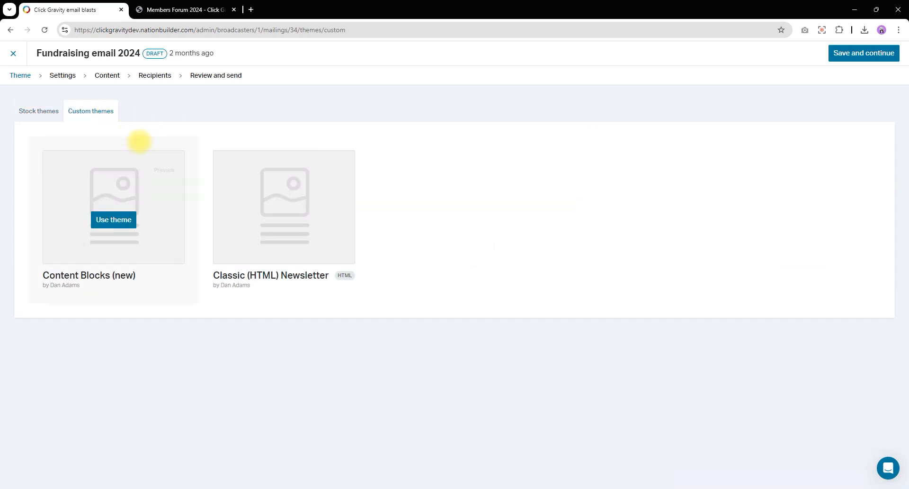
pyautogui.moveTo(249, 219)
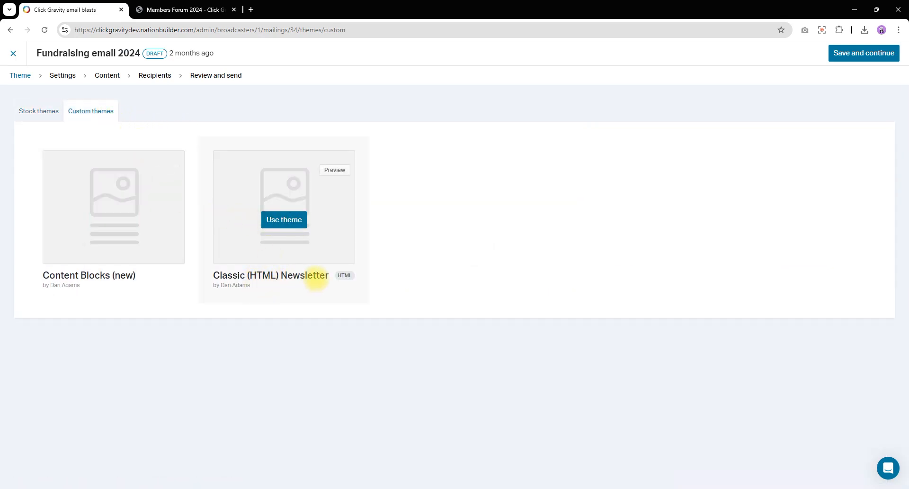
pyautogui.click(290, 220)
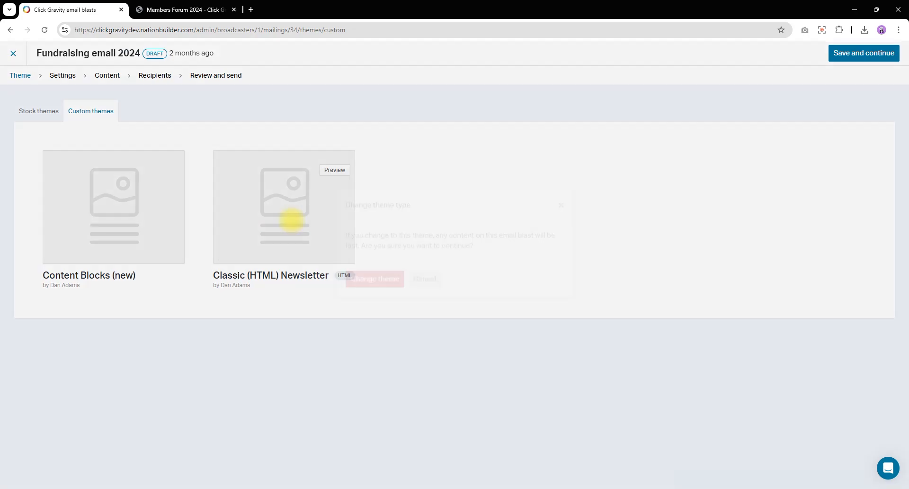
pyautogui.click(374, 301)
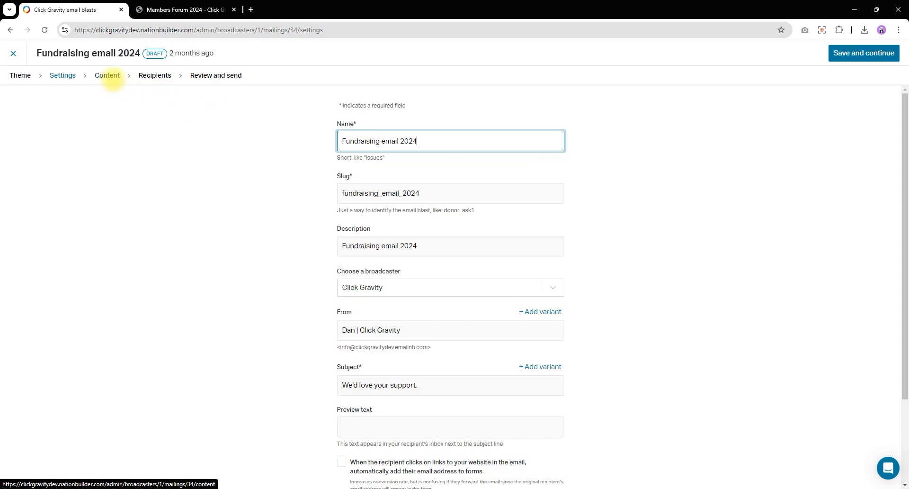
# Open the draft's content and examine how the HTML theme renders the email from the banner to the footer.
pyautogui.click(108, 76)
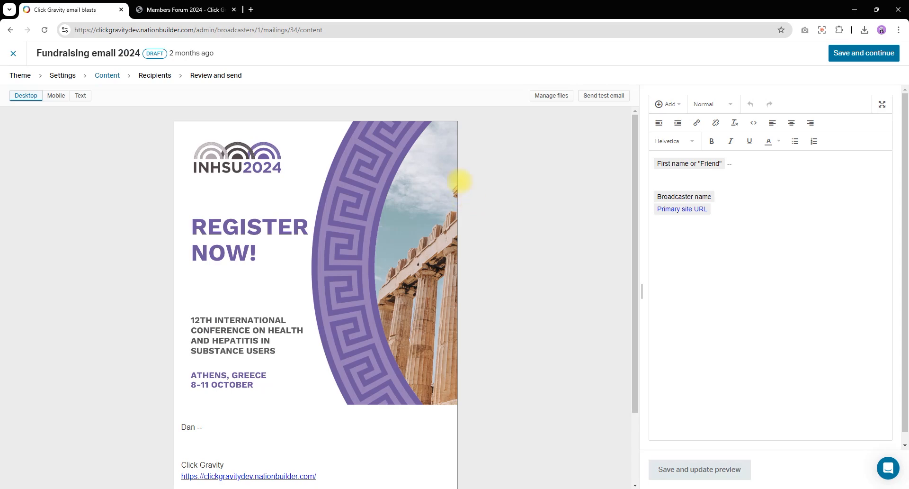
pyautogui.scroll(-2, 327, 204)
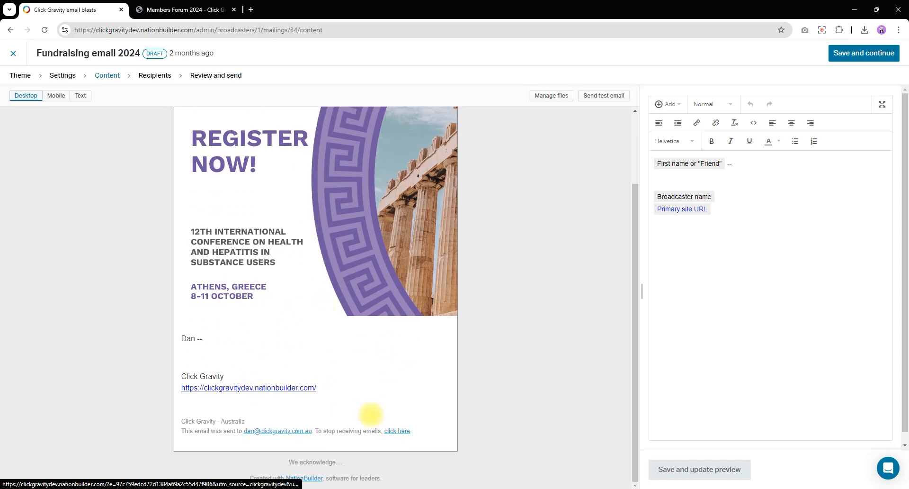
pyautogui.scroll(2, 371, 414)
pyautogui.click(382, 272)
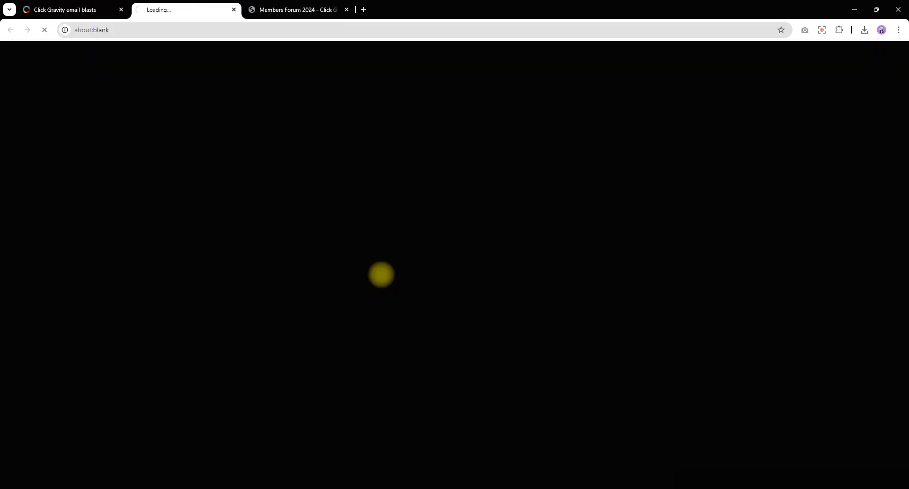
pyautogui.click(75, 9)
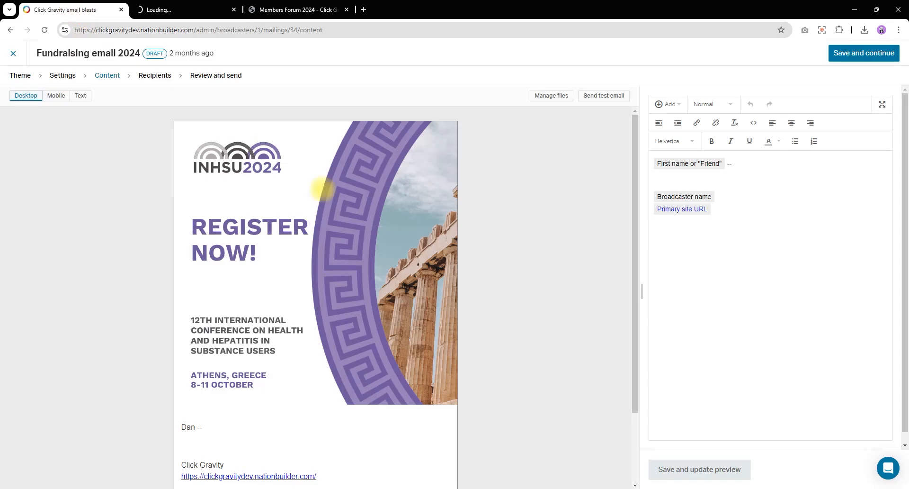
pyautogui.scroll(-2, 249, 355)
pyautogui.scroll(2, 258, 353)
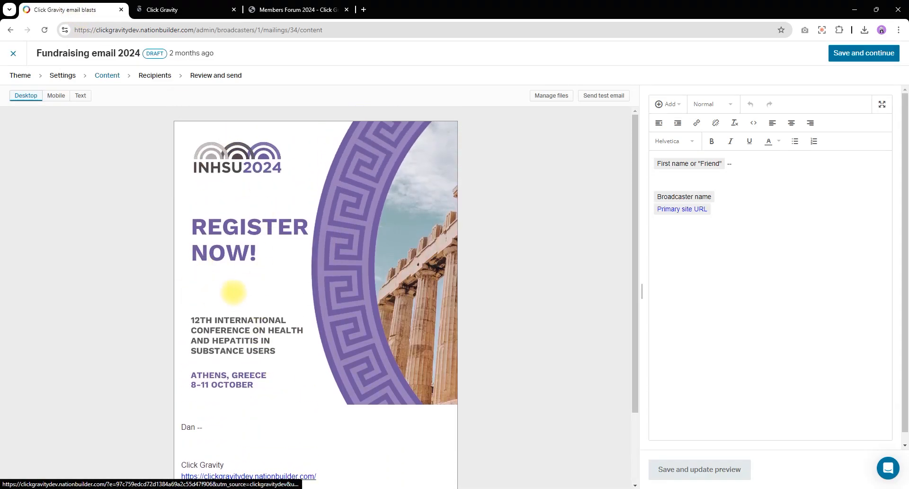
pyautogui.scroll(-1, 234, 292)
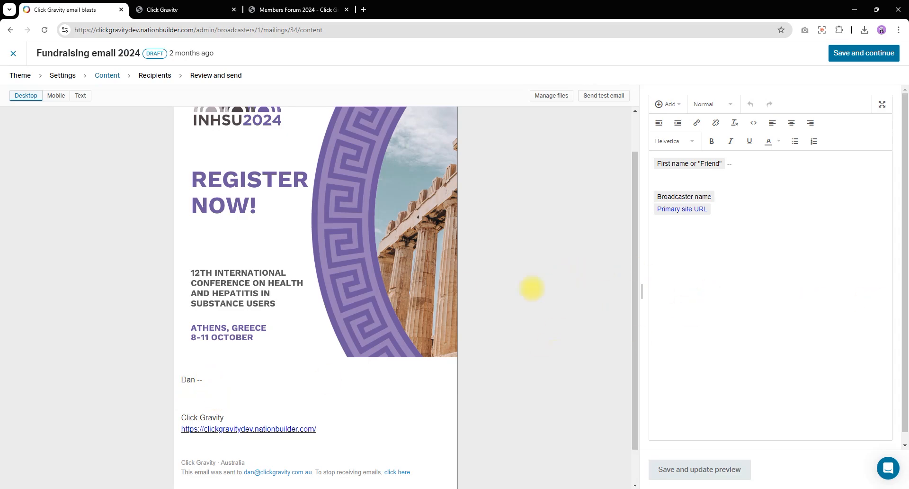
pyautogui.scroll(1, 450, 300)
pyautogui.scroll(-1, 445, 303)
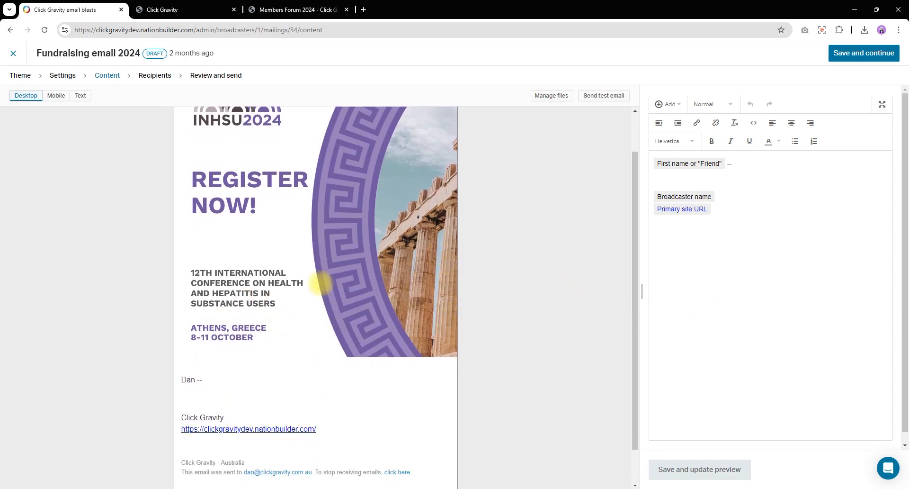
pyautogui.scroll(-1, 301, 360)
pyautogui.scroll(1, 264, 335)
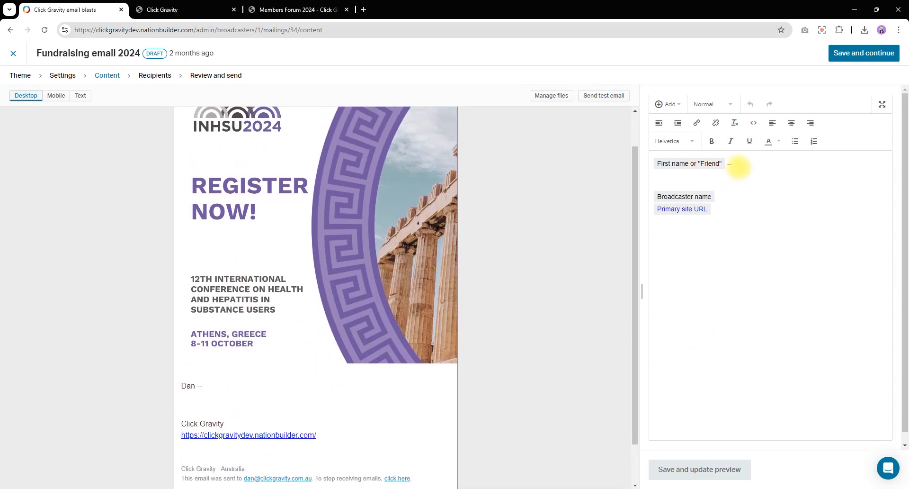
# Insert the smart field Full name or "Friend" on a new line between the greeting and the broadcaster name.
pyautogui.press('Return')
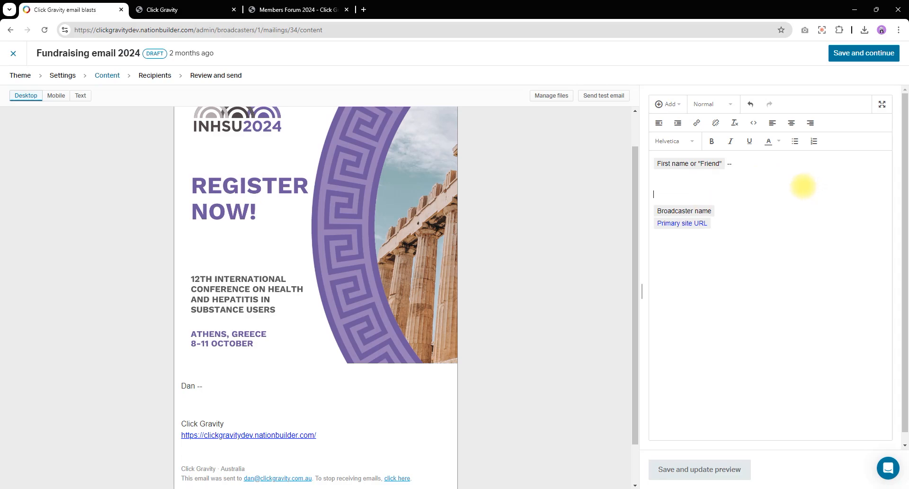
pyautogui.press('Return')
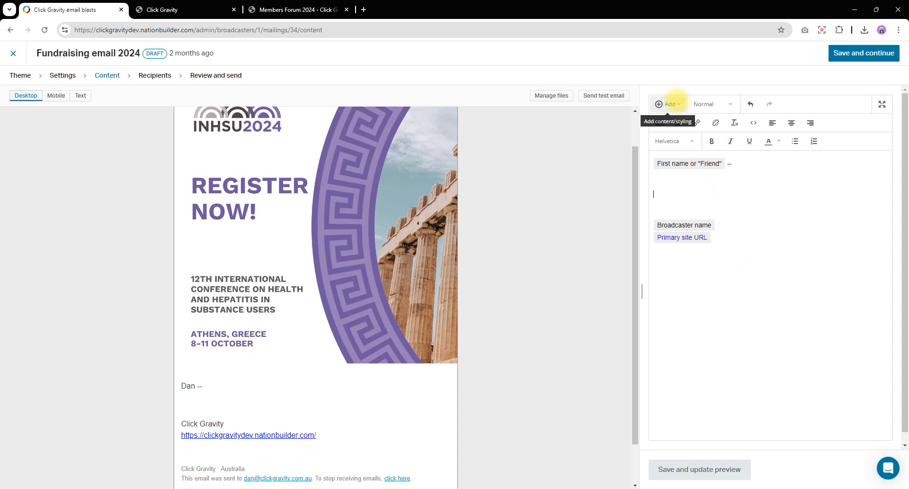
pyautogui.click(670, 104)
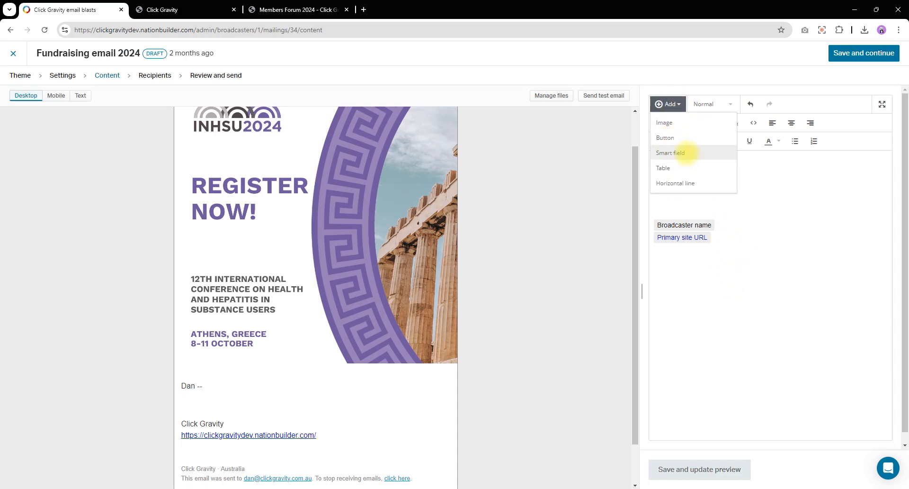
pyautogui.click(686, 152)
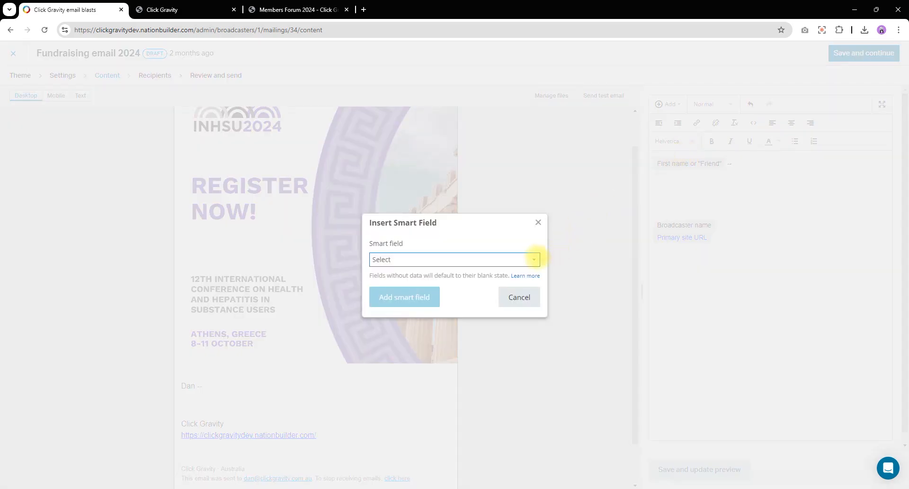
pyautogui.click(534, 259)
pyautogui.moveTo(469, 294)
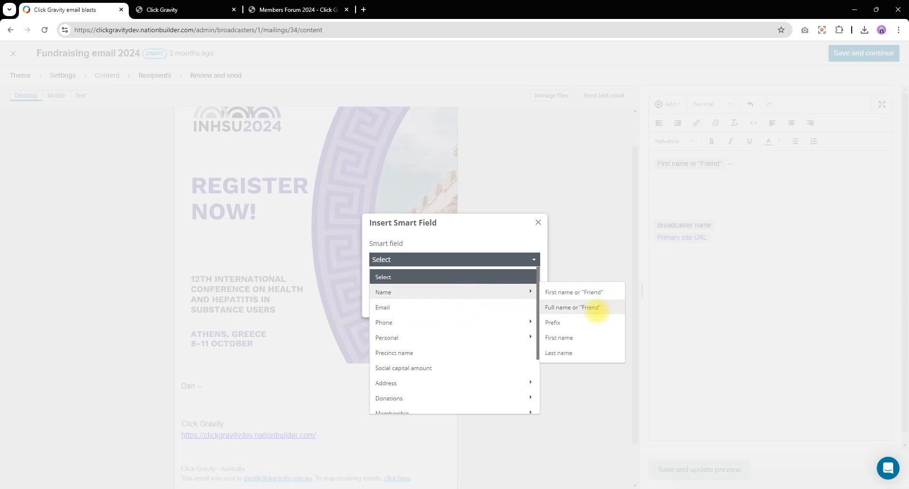
pyautogui.click(593, 308)
pyautogui.click(405, 301)
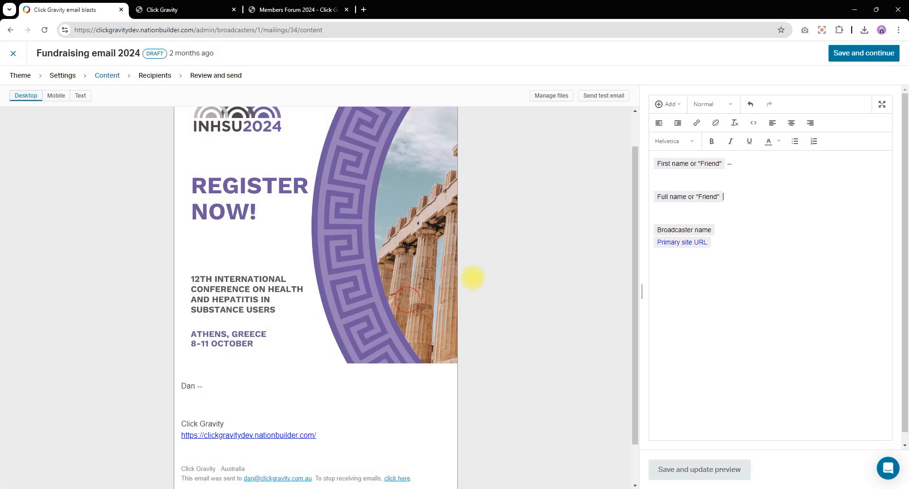
# Replace the default first-name greeting with "Hi" followed by the Full name or "Friend" smart field and a comma.
pyautogui.moveTo(741, 176); pyautogui.dragTo(610, 150)
pyautogui.press('BackSpace')
pyautogui.press('BackSpace')
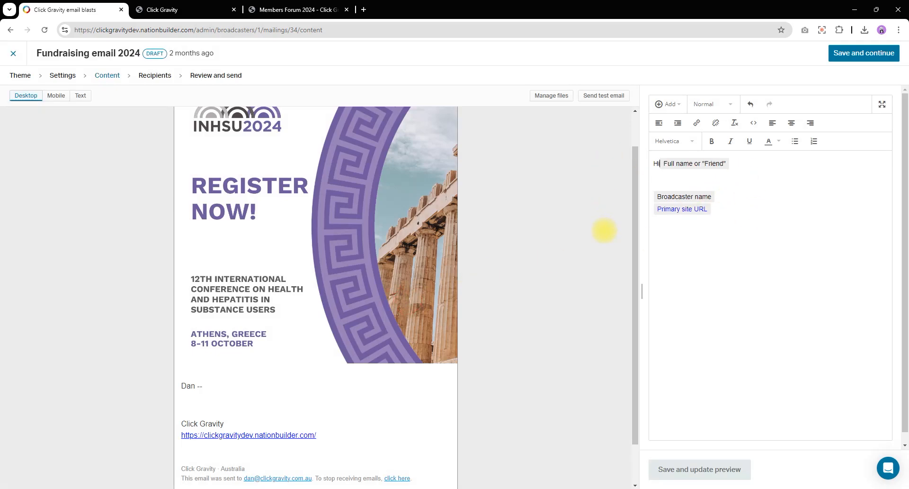
pyautogui.press('BackSpace')
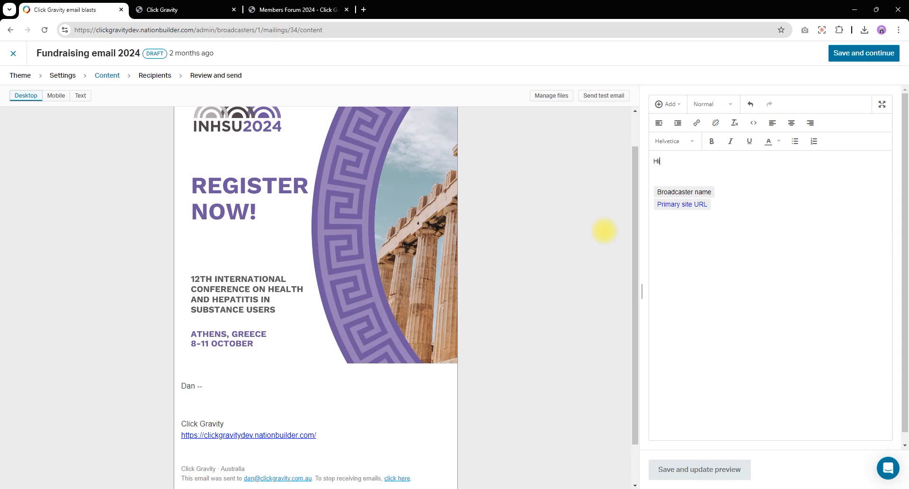
pyautogui.hotkey('ctrl', 'z')
pyautogui.press('BackSpace')
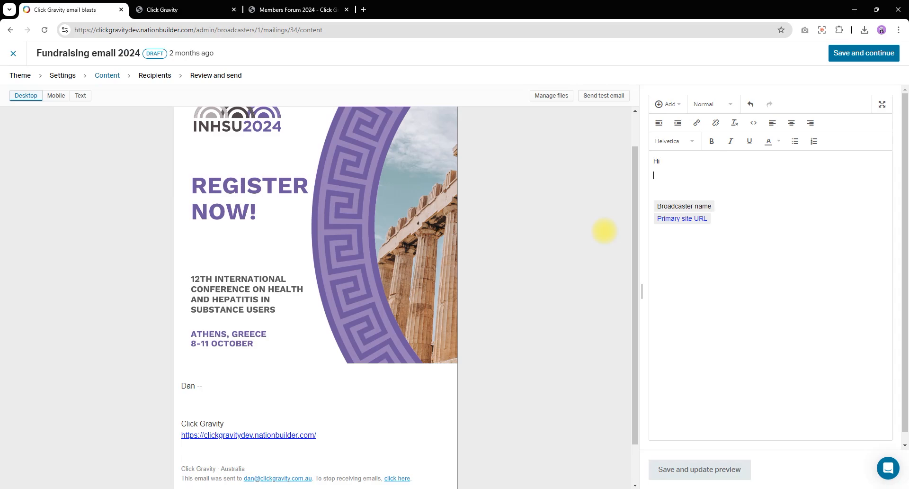
pyautogui.hotkey('ctrl', 'z')
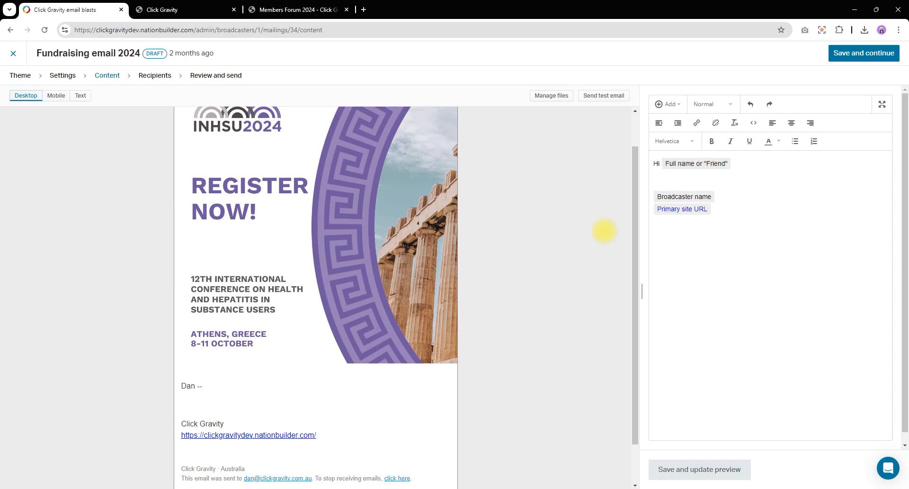
pyautogui.write(',')
# Write "As a representative of [Employer smart field], we'd like to invite you to our members forum or another representative from your team." below the greeting.
pyautogui.press('Return')
pyautogui.press('Return')
pyautogui.click(667, 99)
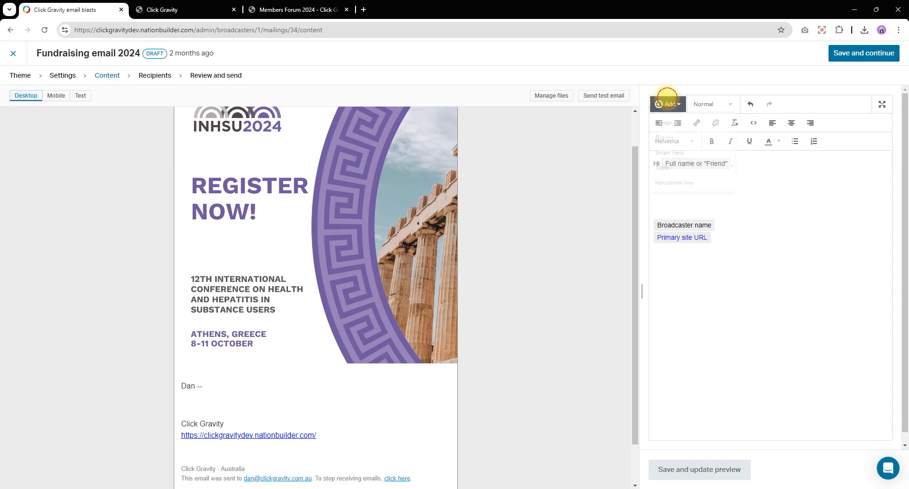
pyautogui.click(670, 153)
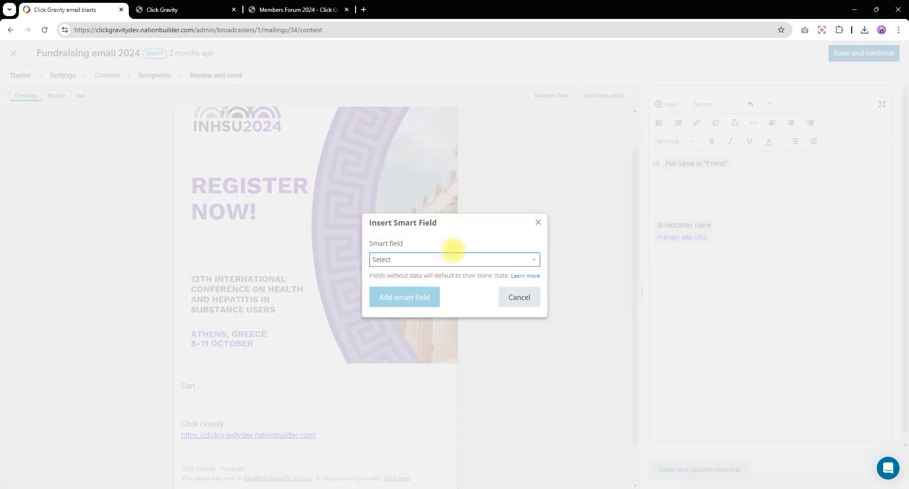
pyautogui.click(454, 260)
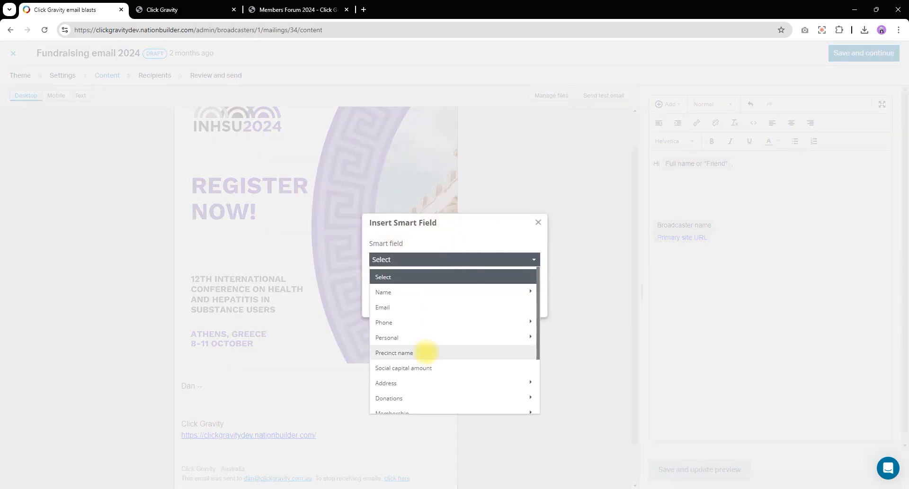
pyautogui.moveTo(430, 337)
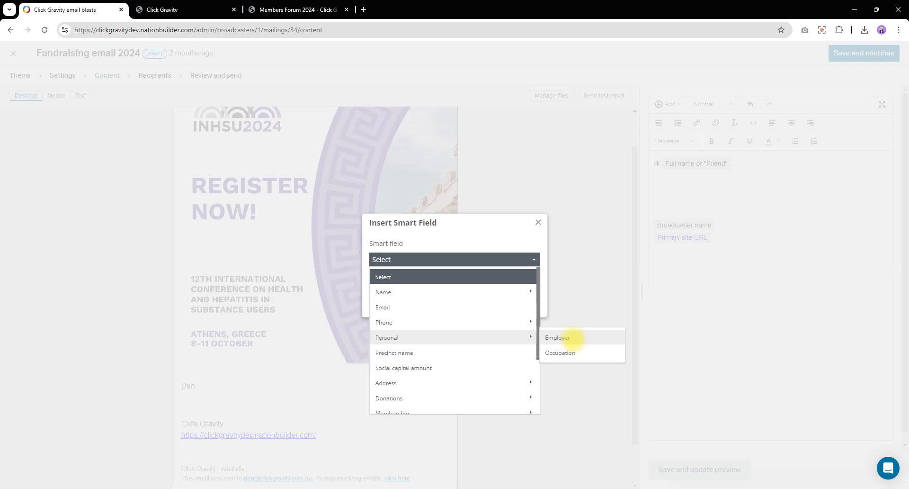
pyautogui.click(573, 337)
pyautogui.click(384, 301)
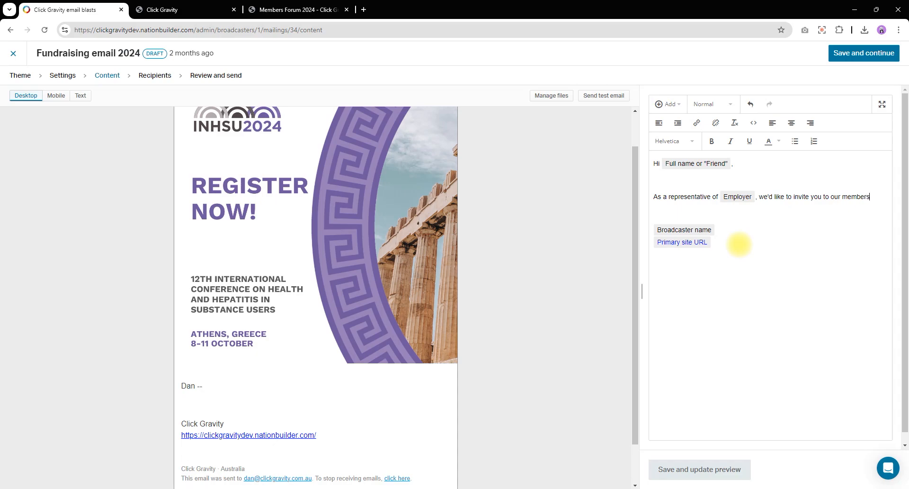
pyautogui.write('rum')
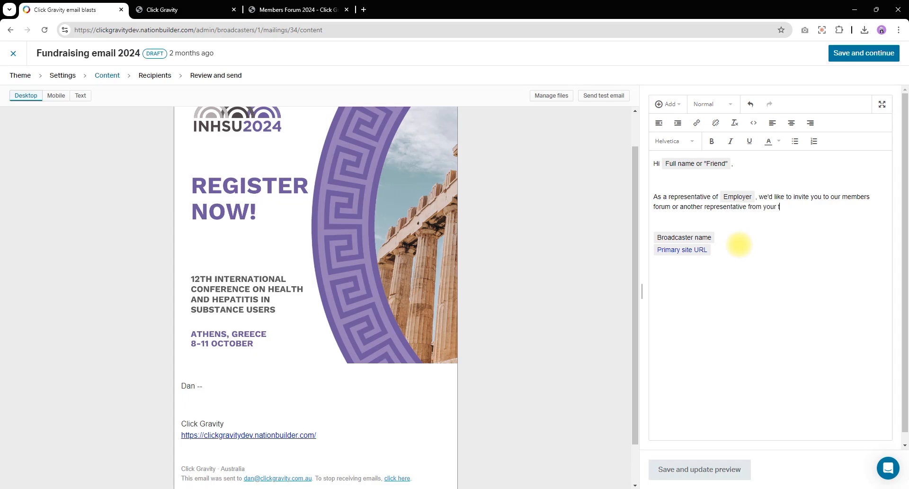
# Insert a horizontal line below the invitation paragraph.
pyautogui.press('Return')
pyautogui.press('Return')
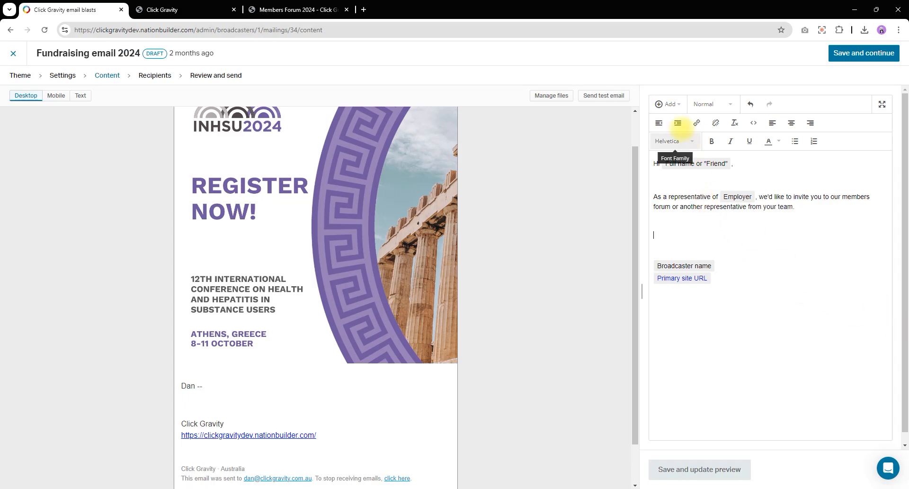
pyautogui.click(668, 104)
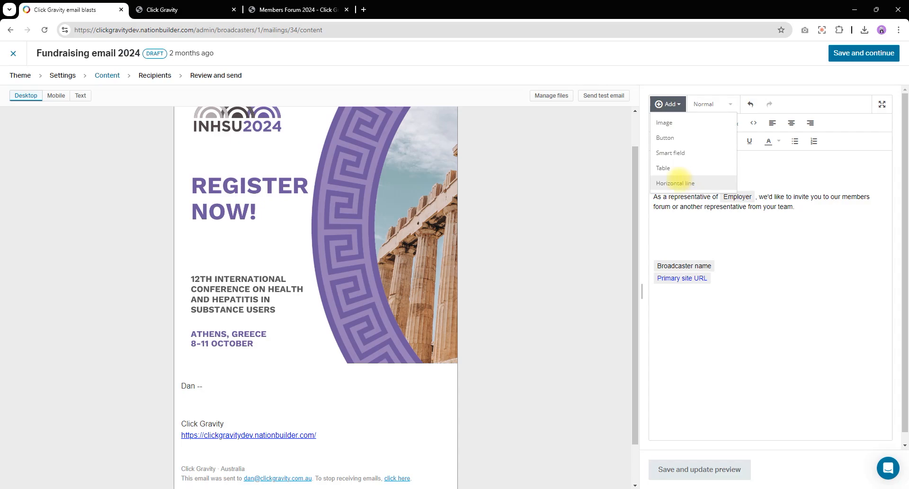
pyautogui.click(677, 179)
# Upload an image from the computer to place below the horizontal line in the email body.
pyautogui.press('Return')
pyautogui.press('Return')
pyautogui.click(680, 101)
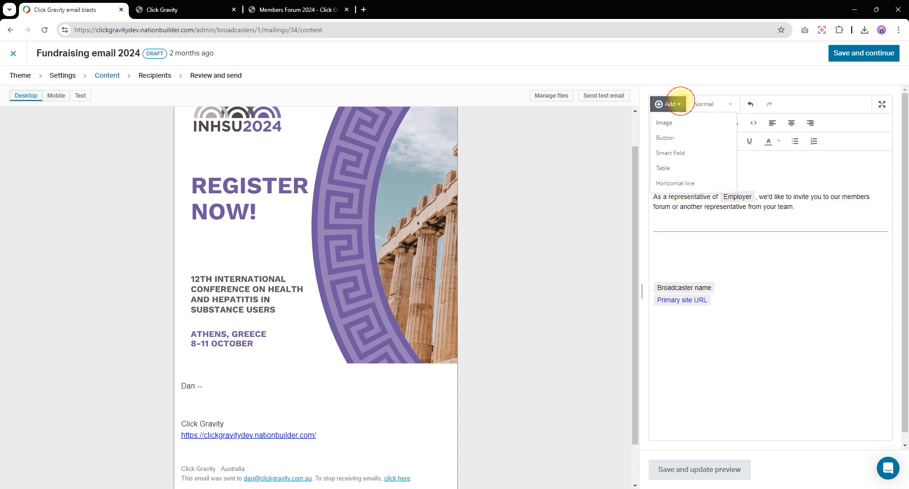
pyautogui.click(666, 120)
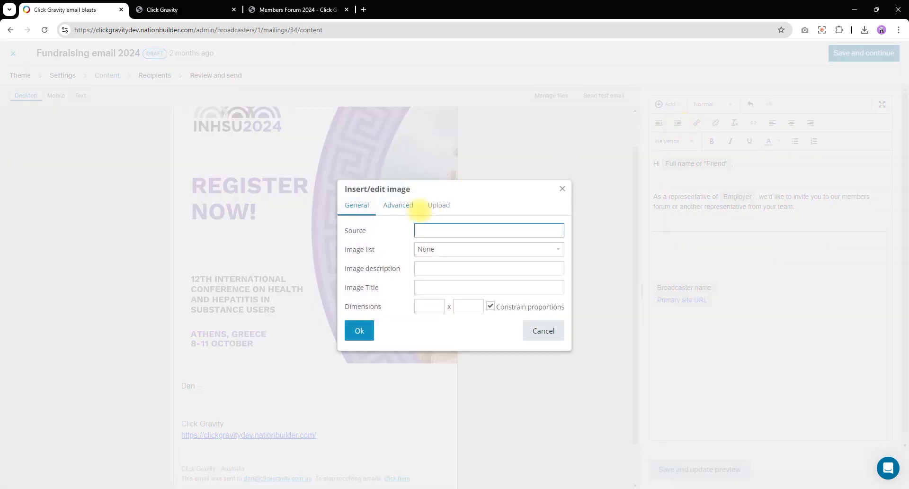
pyautogui.click(441, 205)
pyautogui.click(455, 232)
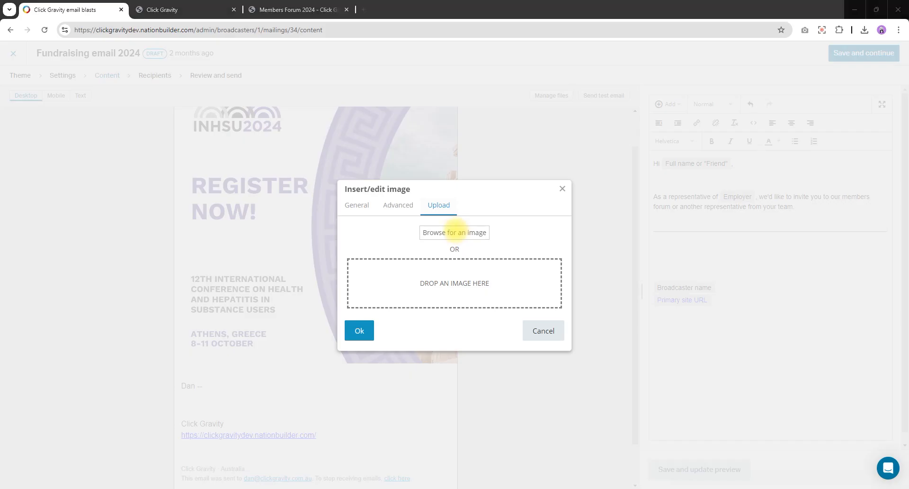
pyautogui.doubleClick(383, 379)
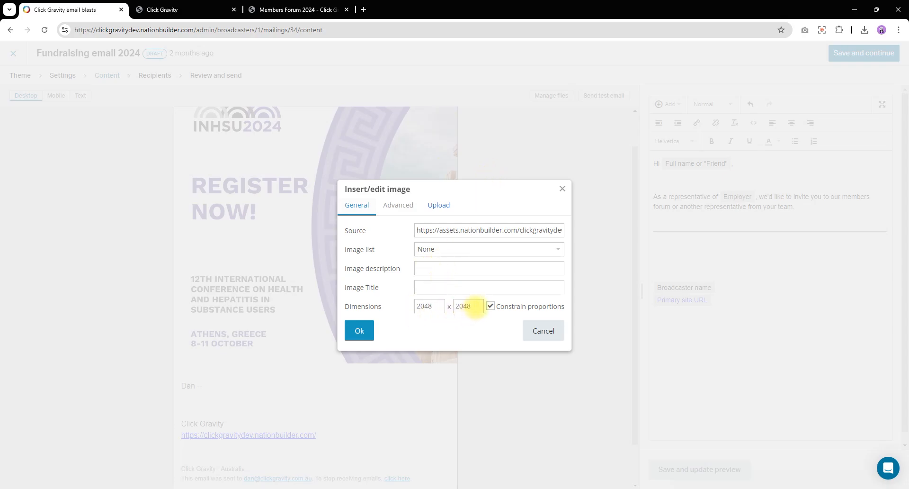
# Set the image width to 90%, leave the height blank, and insert the image.
pyautogui.moveTo(474, 306); pyautogui.dragTo(452, 308)
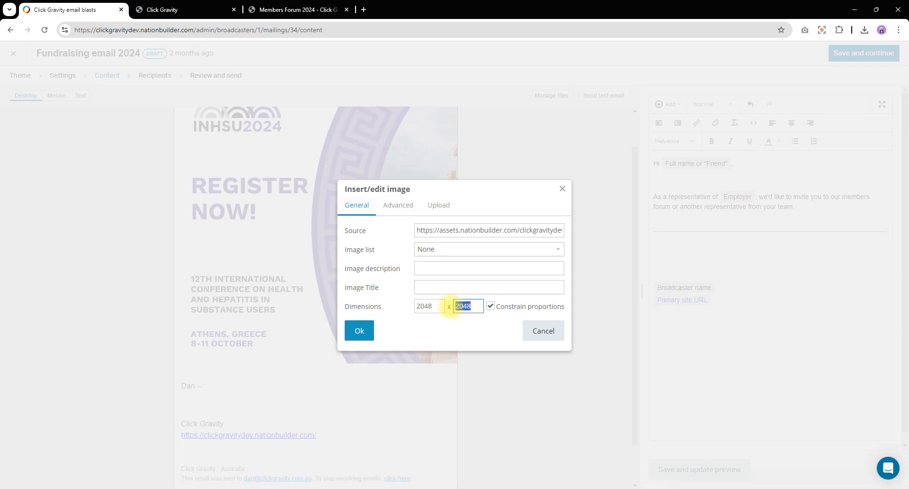
pyautogui.doubleClick(436, 306)
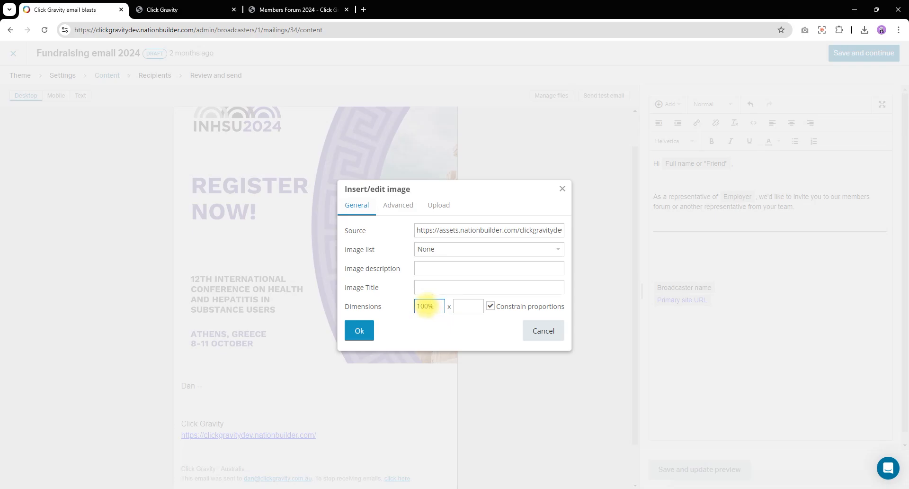
pyautogui.moveTo(424, 306); pyautogui.dragTo(414, 307)
pyautogui.write('9')
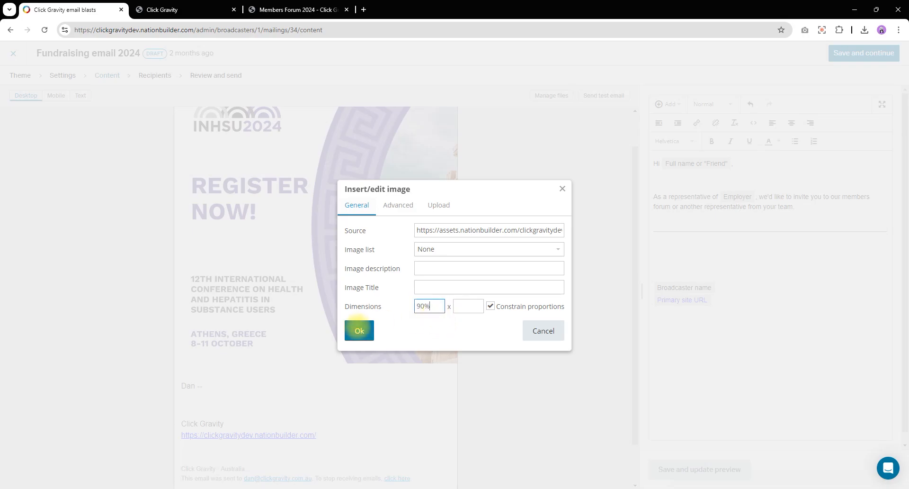
pyautogui.click(359, 330)
# Save the email content and check the updated message in the mobile and desktop previews.
pyautogui.scroll(-3, 805, 293)
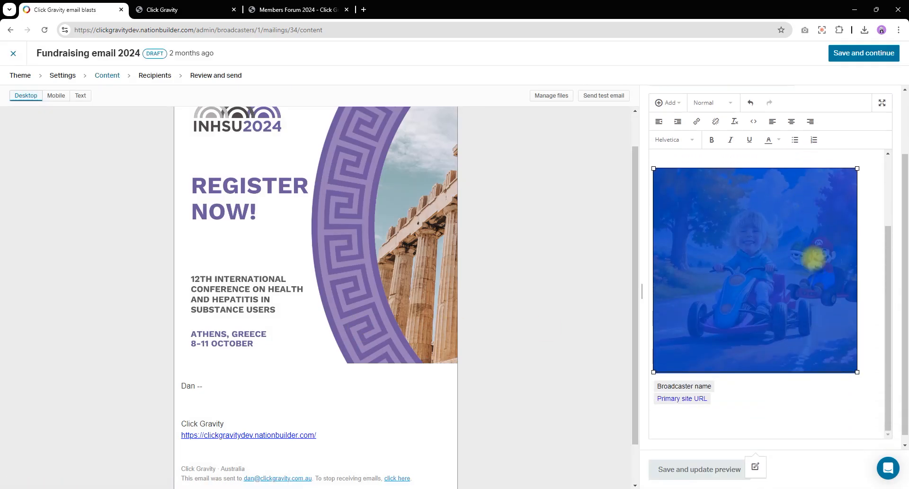
pyautogui.click(654, 465)
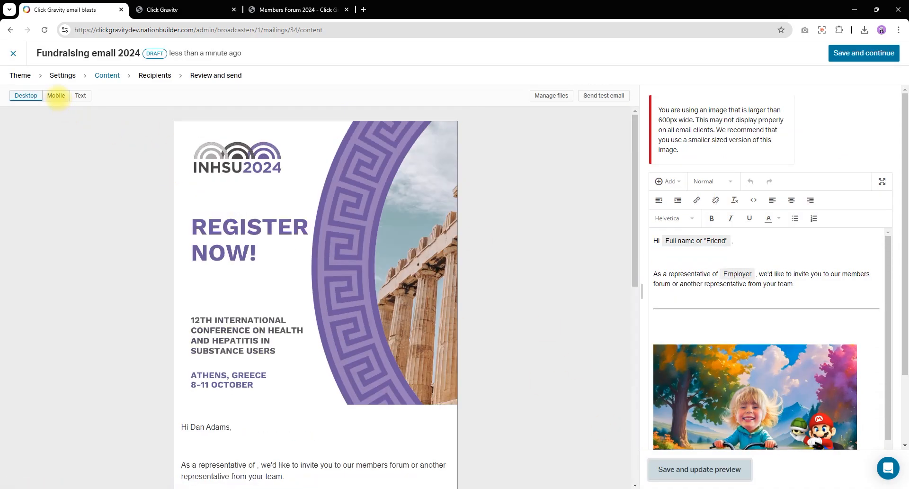
pyautogui.click(56, 95)
pyautogui.scroll(-5, 316, 361)
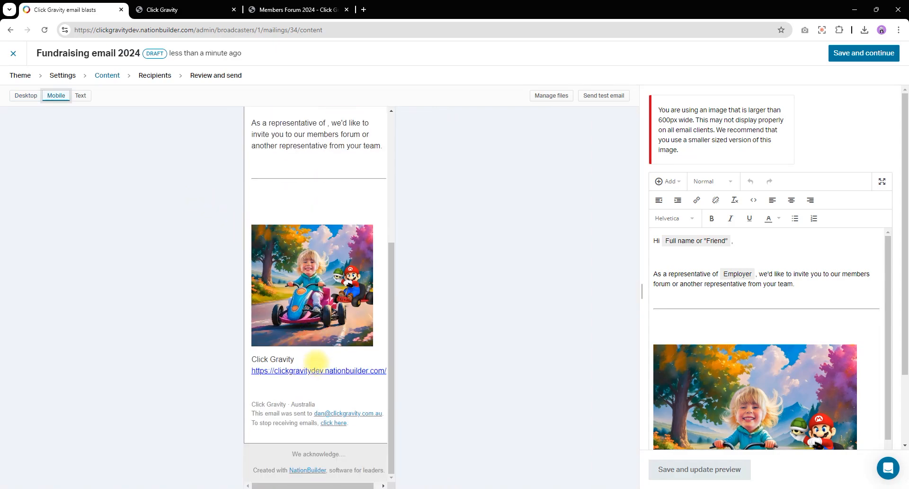
pyautogui.scroll(2, 304, 259)
pyautogui.click(26, 96)
pyautogui.scroll(-10, 180, 143)
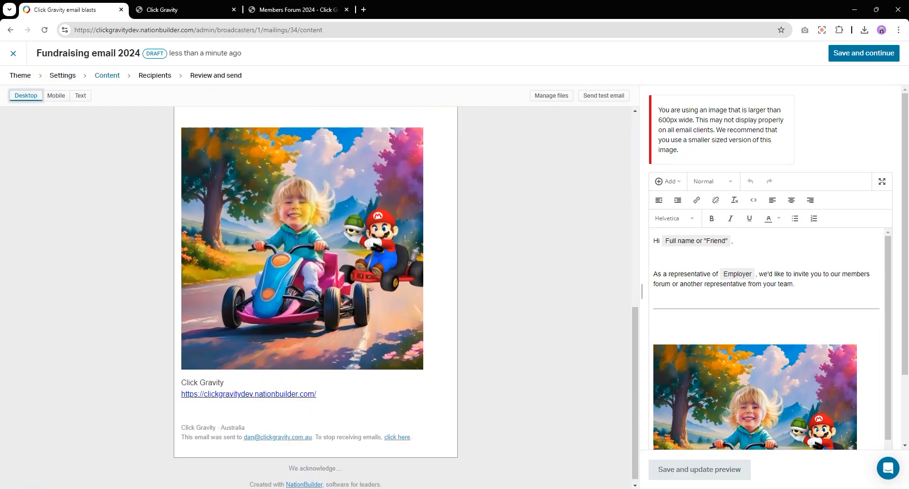
pyautogui.scroll(7, 310, 210)
pyautogui.scroll(-2, 717, 287)
pyautogui.scroll(1, 800, 317)
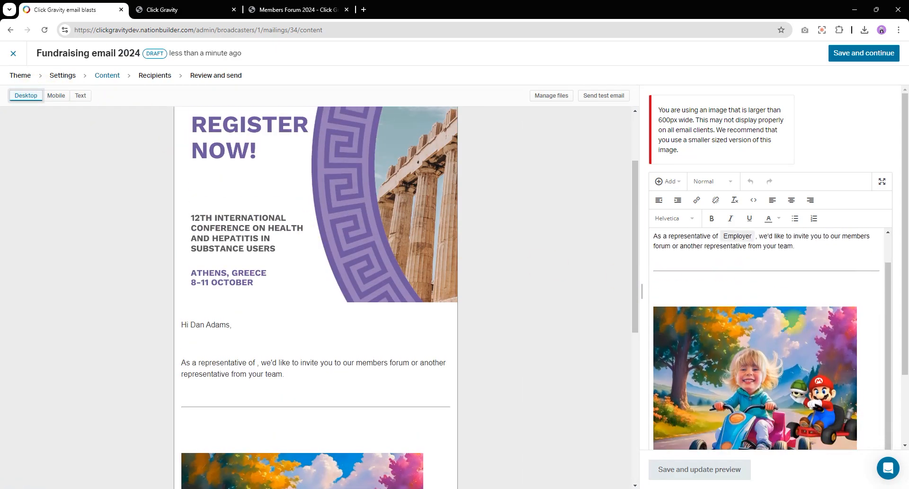
pyautogui.scroll(-1, 696, 269)
# Remove the blank line above the image and add blank lines between the image and the broadcaster name.
pyautogui.click(696, 268)
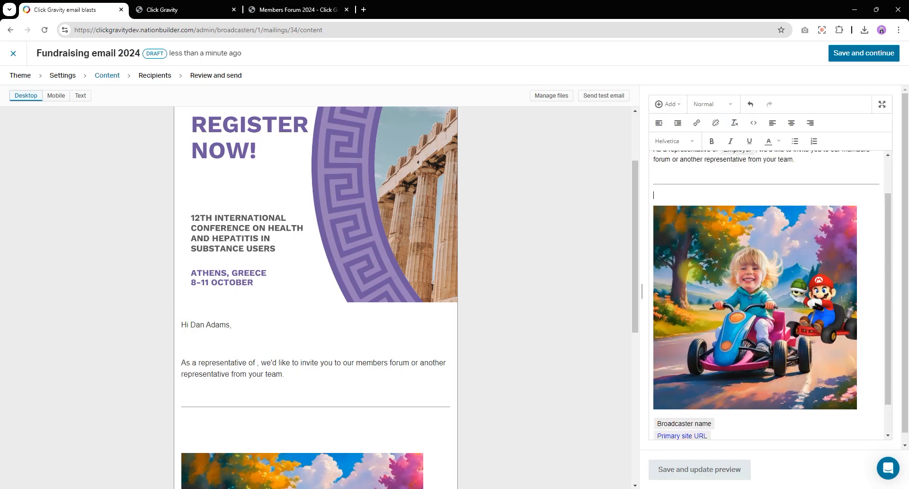
pyautogui.press('BackSpace')
pyautogui.press('Return')
pyautogui.press('Return')
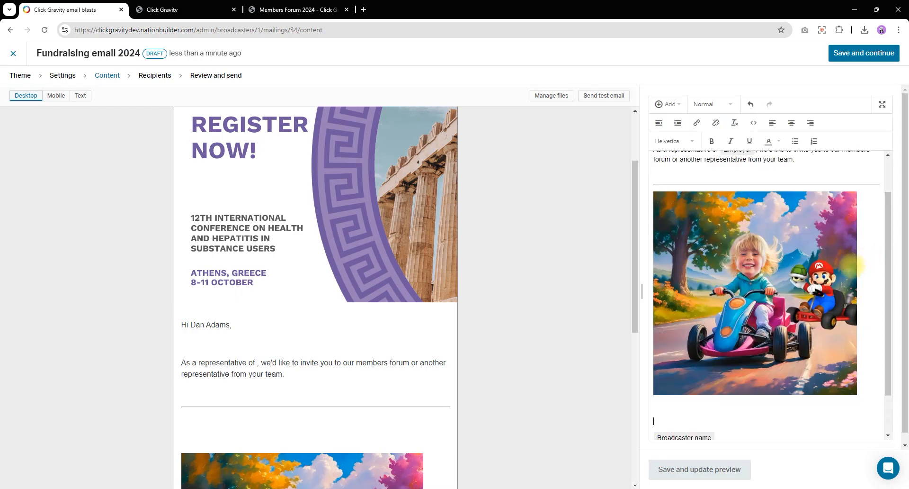
# Start a new button below the image with the text "Register Now".
pyautogui.scroll(-2, 746, 254)
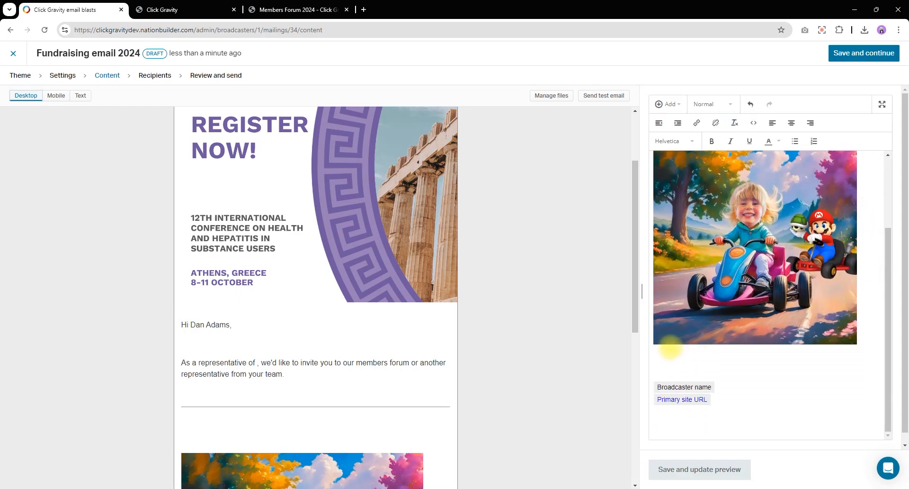
pyautogui.click(660, 364)
pyautogui.click(677, 117)
pyautogui.click(673, 106)
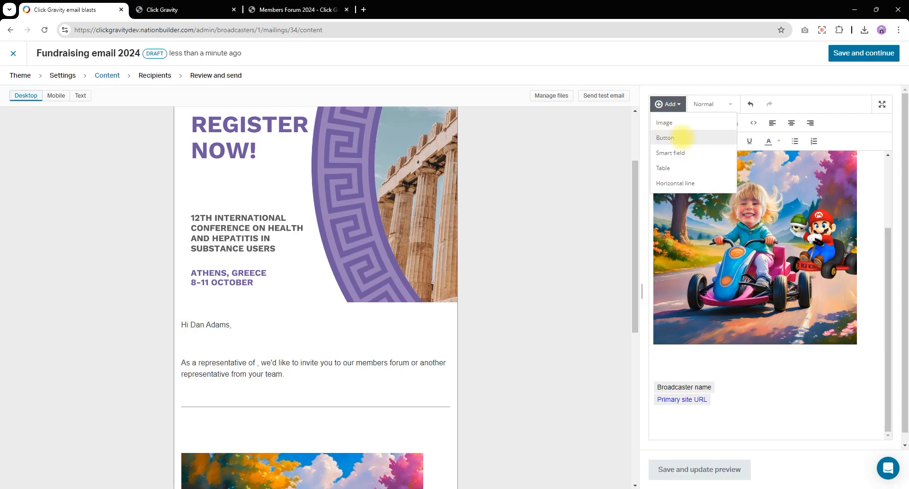
pyautogui.click(665, 137)
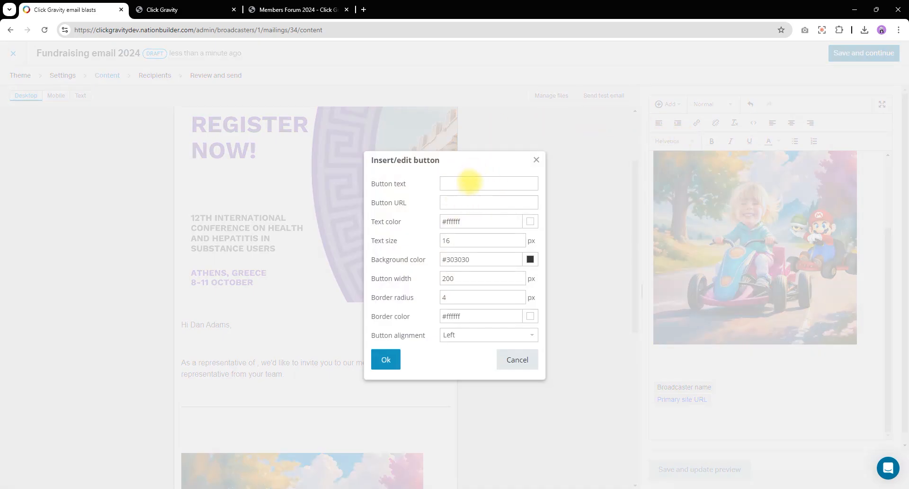
pyautogui.click(468, 182)
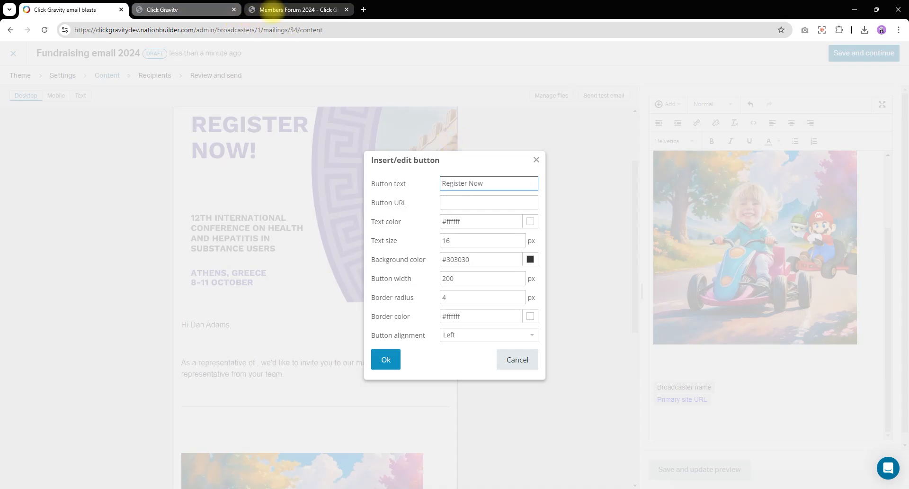
# Copy the Members Forum 2024 page's web address and use it as the button's URL.
pyautogui.click(289, 10)
pyautogui.click(215, 29)
pyautogui.hotkey('ctrl', 'c')
pyautogui.click(94, 10)
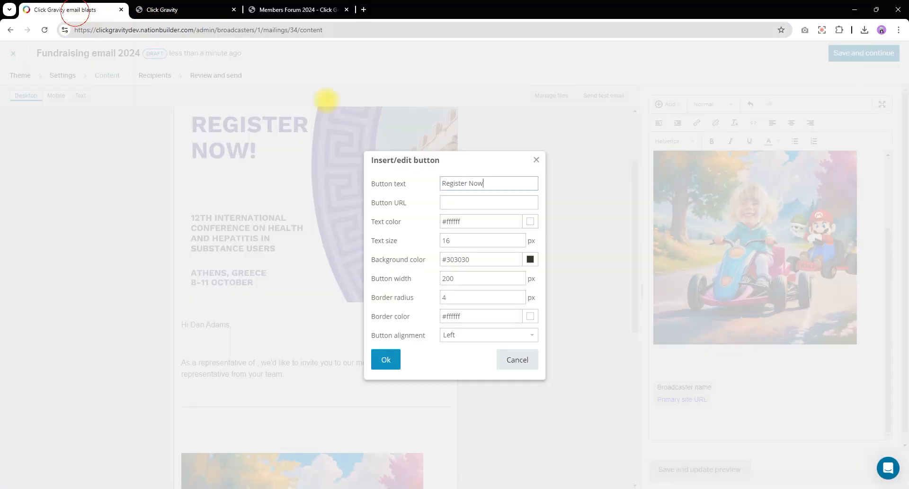
pyautogui.click(462, 202)
pyautogui.hotkey('ctrl', 'v')
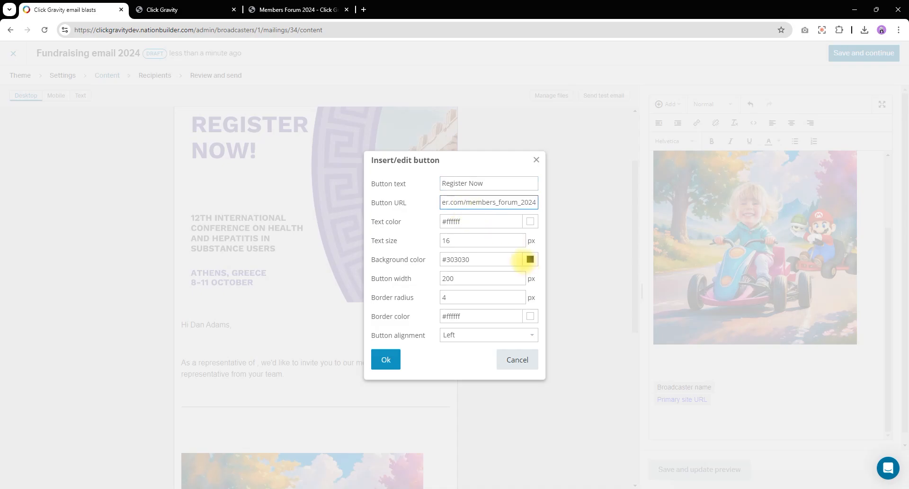
# Set the button's background color to red (#ff0000) and insert the button.
pyautogui.click(531, 258)
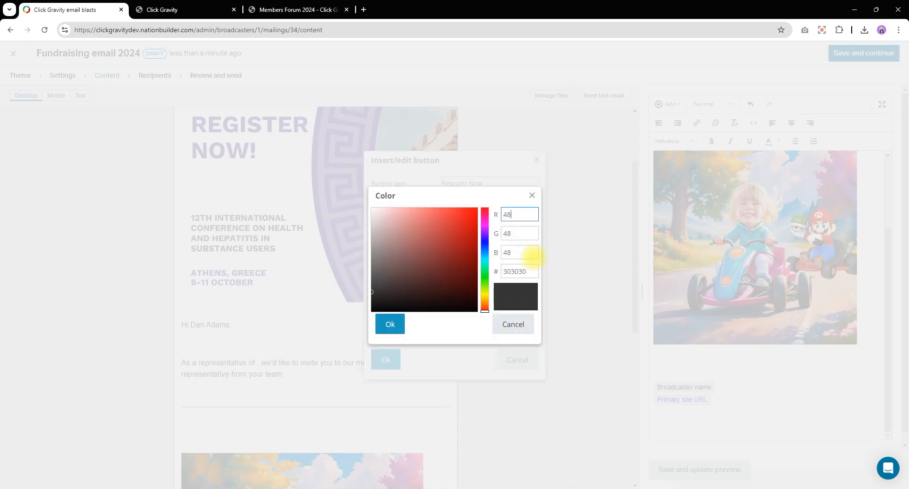
pyautogui.moveTo(455, 250); pyautogui.dragTo(487, 197)
pyautogui.click(391, 324)
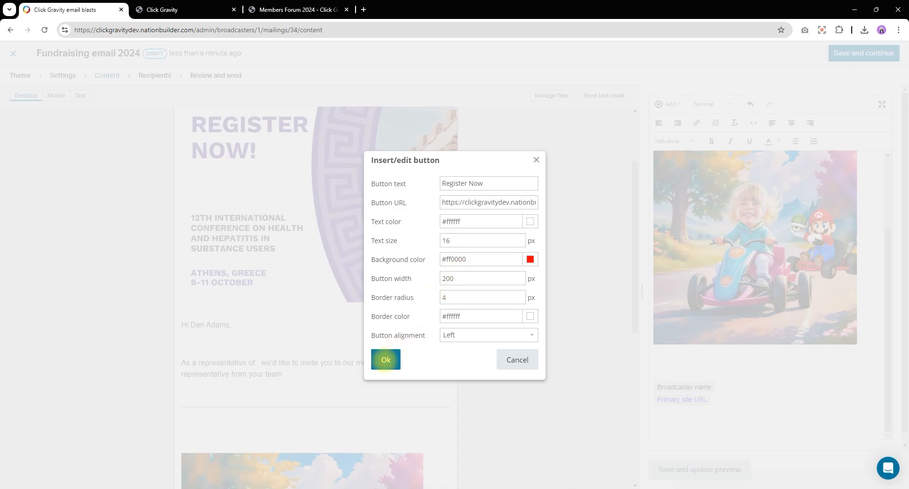
pyautogui.click(382, 359)
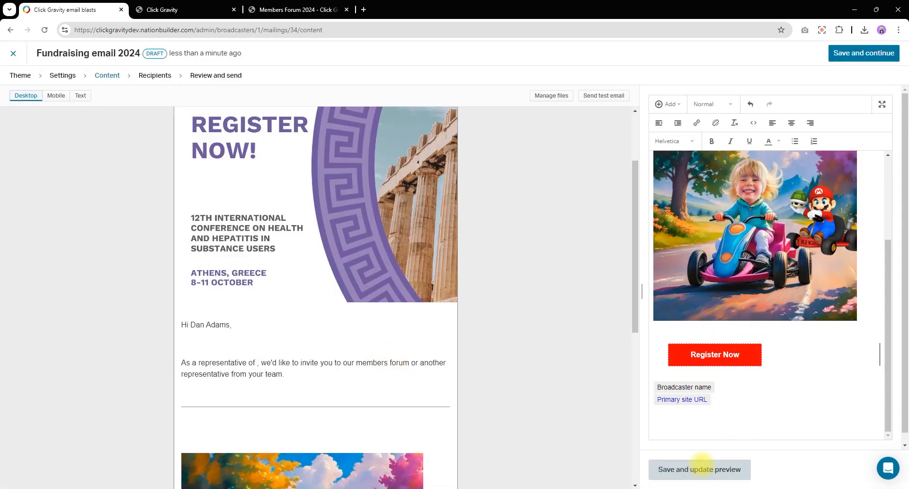
# Save the email content and look through the desktop preview down to the new button.
pyautogui.click(704, 462)
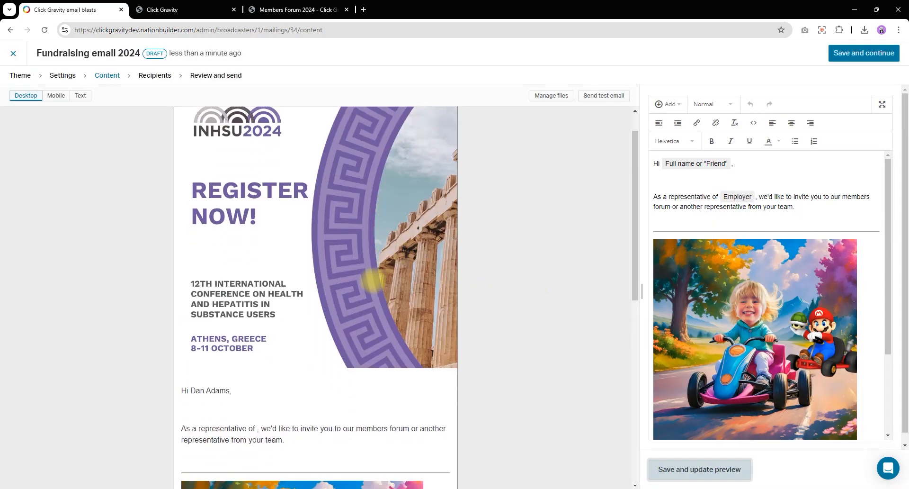
pyautogui.scroll(-4, 393, 290)
pyautogui.scroll(-5, 393, 290)
pyautogui.scroll(4, 304, 314)
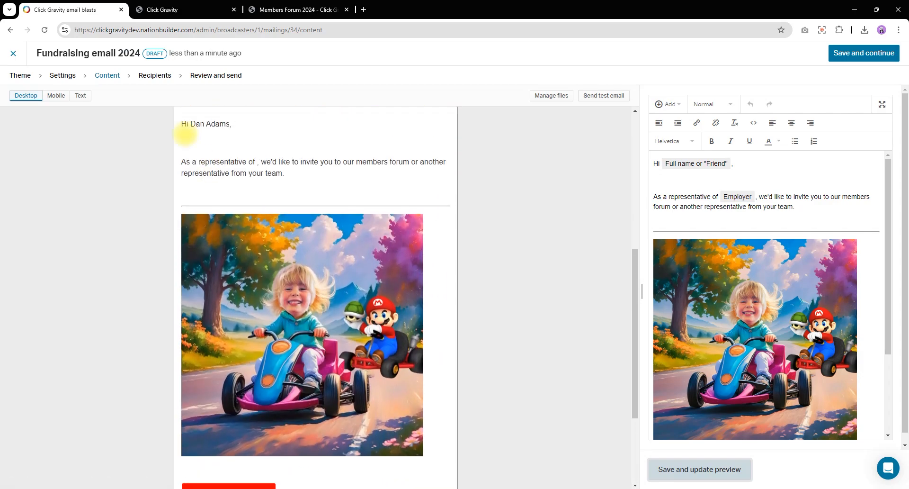
# Set the email's recipients to supporters on the Volunteers-2024-Call-List-August list, update them, and open the review and send stage.
pyautogui.click(151, 76)
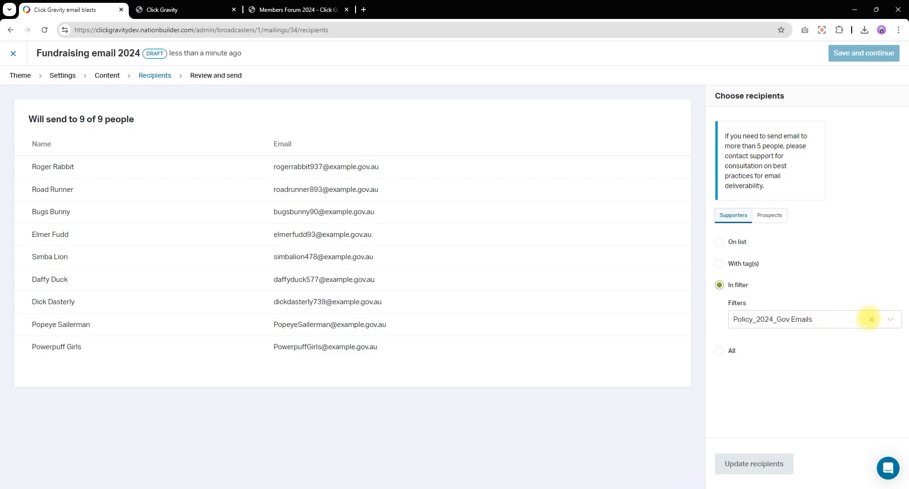
pyautogui.click(744, 263)
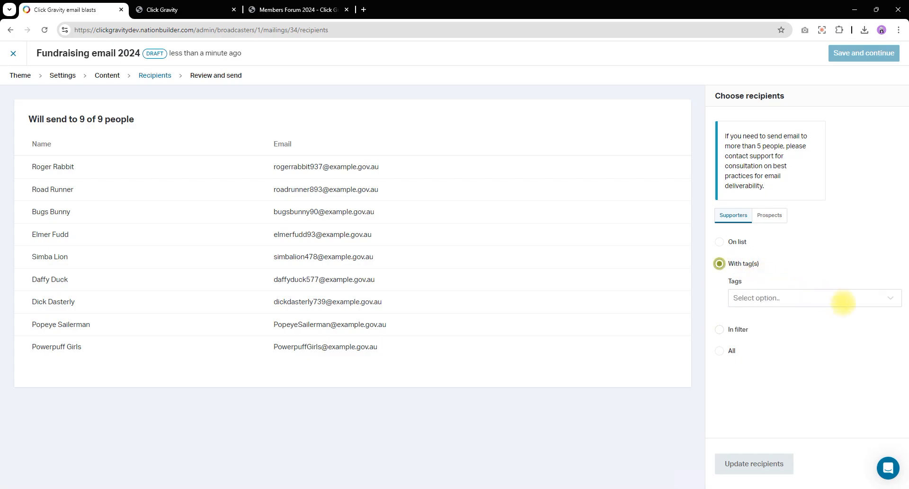
pyautogui.click(737, 242)
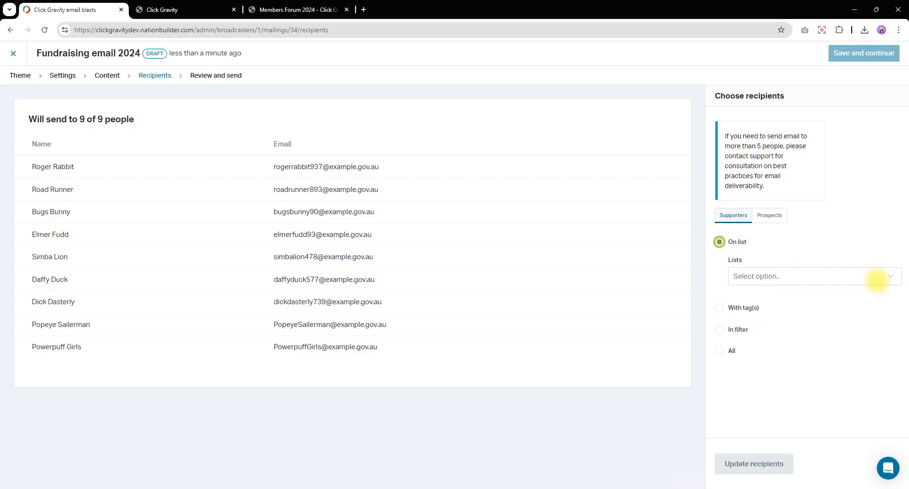
pyautogui.click(871, 278)
pyautogui.click(797, 341)
pyautogui.click(742, 463)
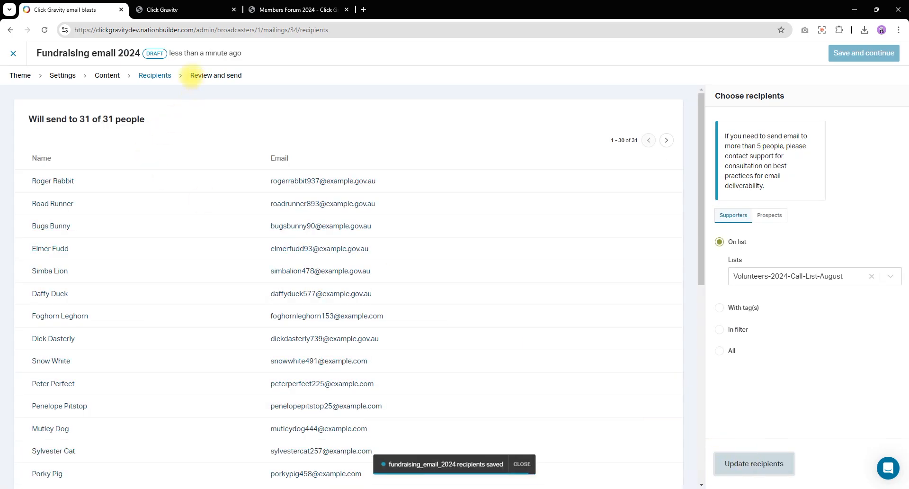
pyautogui.click(202, 75)
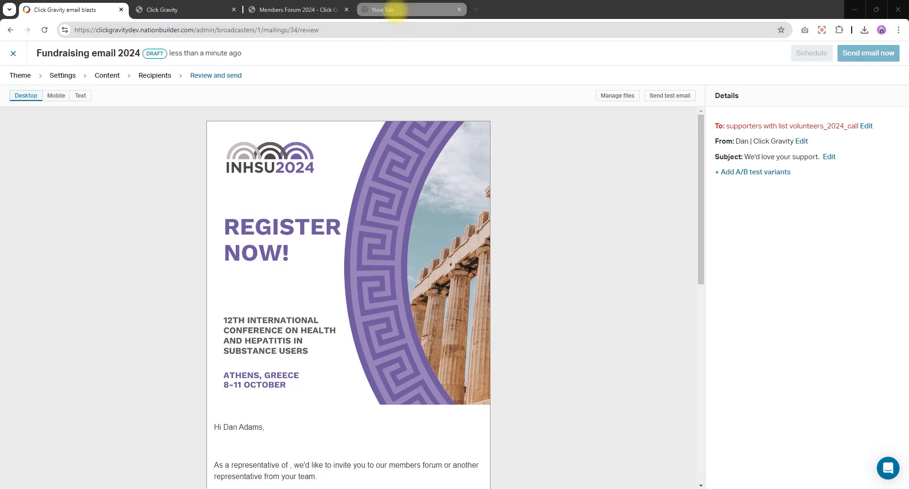
# Switch to the NationBuilder Docs article "Setting up an event" and skim its guidance on event settings, location and volunteer shifts.
pyautogui.click(395, 9)
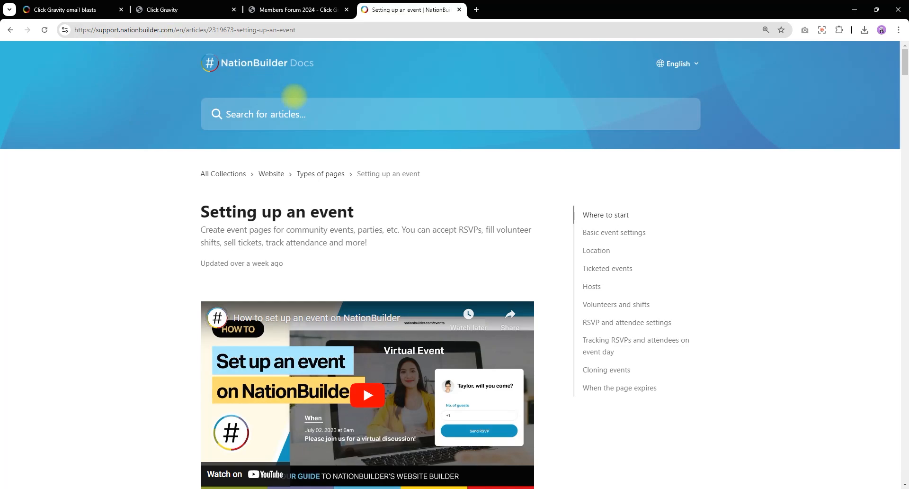
pyautogui.scroll(-7, 466, 193)
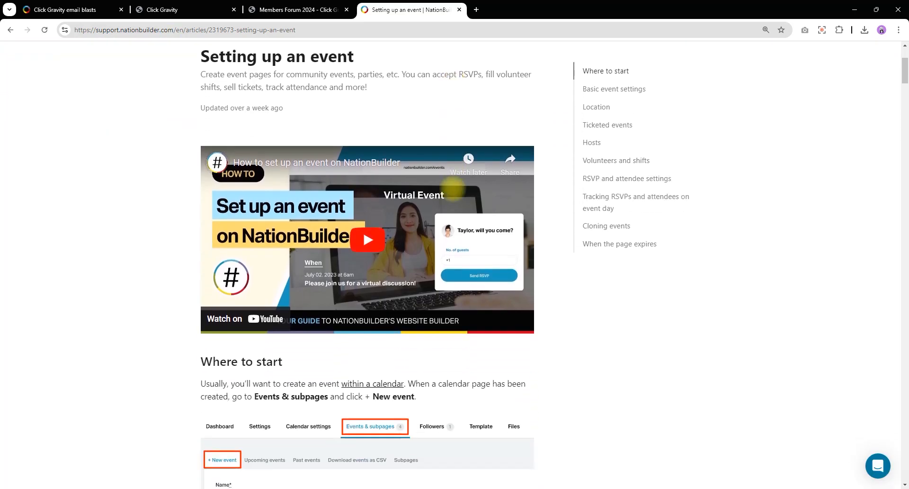
pyautogui.scroll(-5, 344, 237)
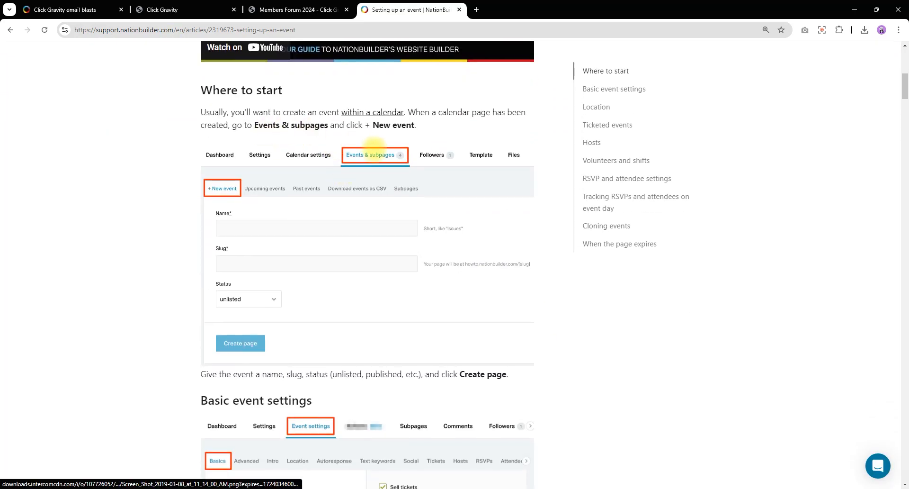
pyautogui.scroll(-12, 381, 200)
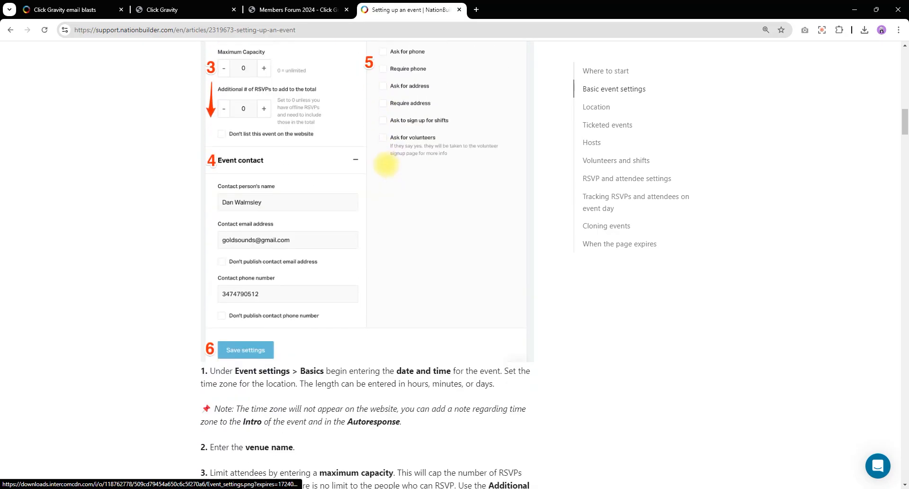
pyautogui.scroll(-20, 364, 156)
pyautogui.scroll(18, 355, 138)
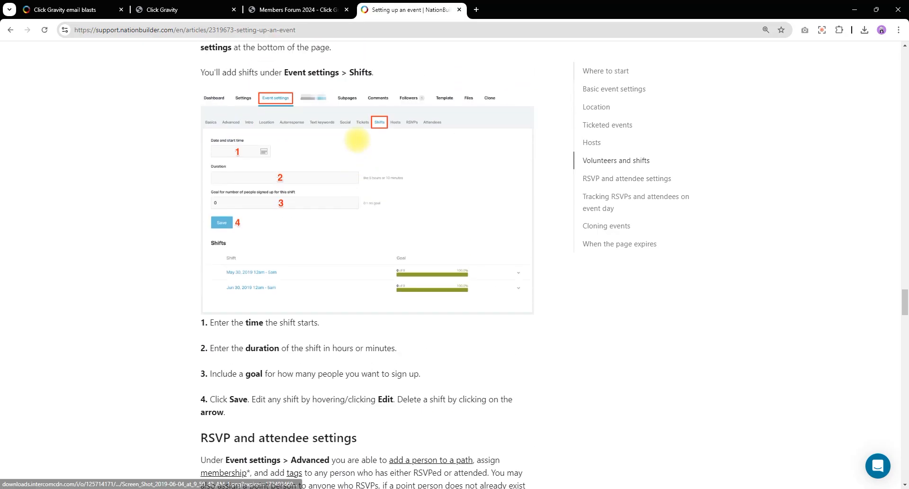
pyautogui.scroll(20, 357, 138)
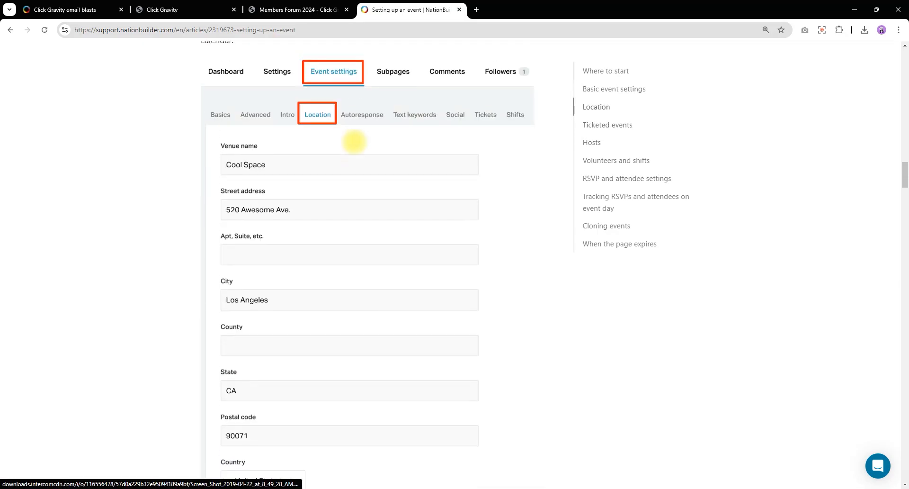
pyautogui.scroll(20, 350, 139)
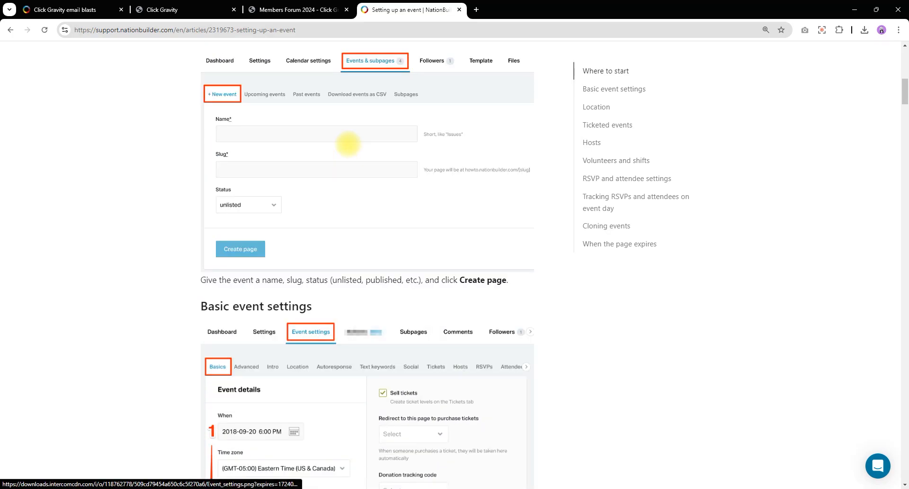
pyautogui.scroll(7, 348, 142)
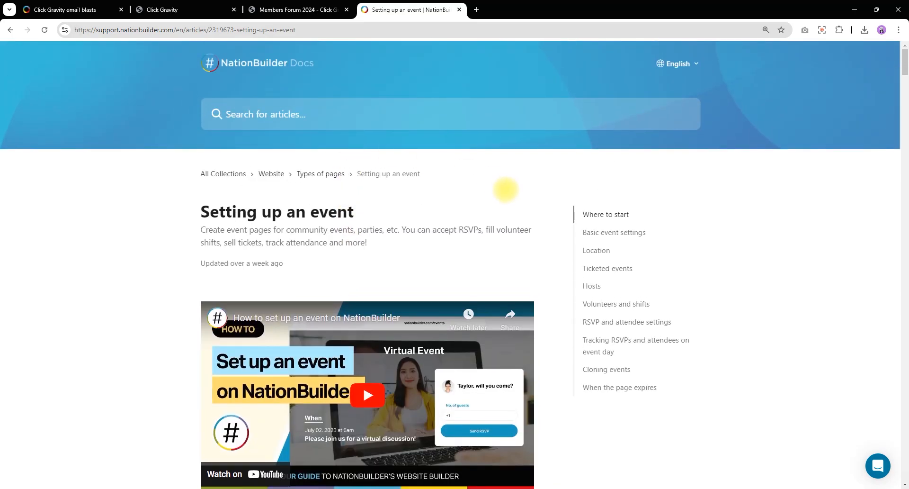